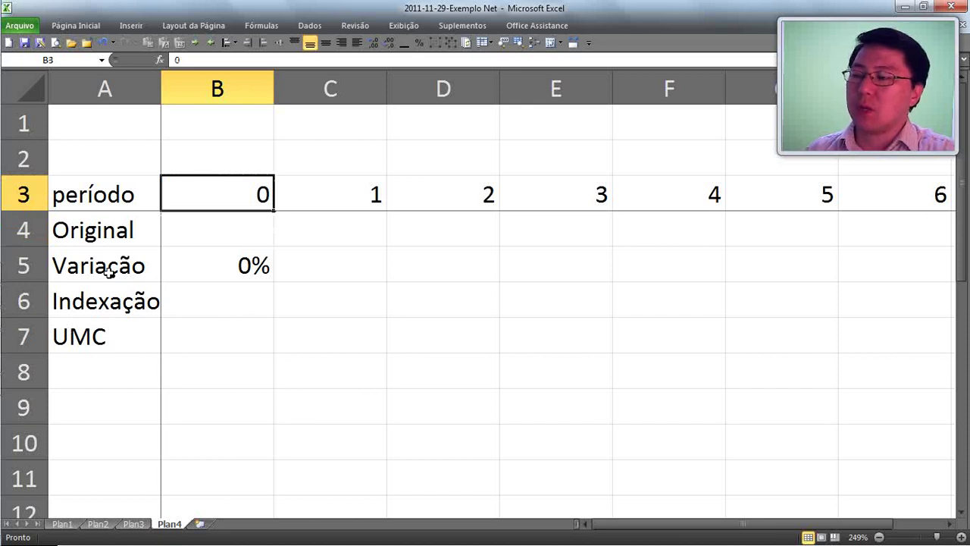
key("shift+Right")
key("shift+Right")
key("shift+Right")
key("shift+Right")
key("shift+Right")
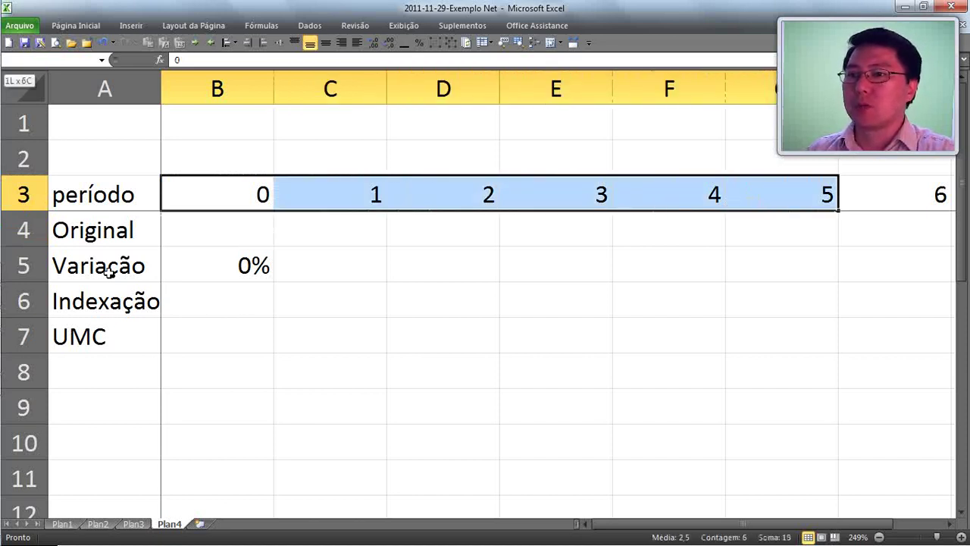
key("shift+Right")
Enter 1000 as the Original value for period 0 in cell B4
key("Down")
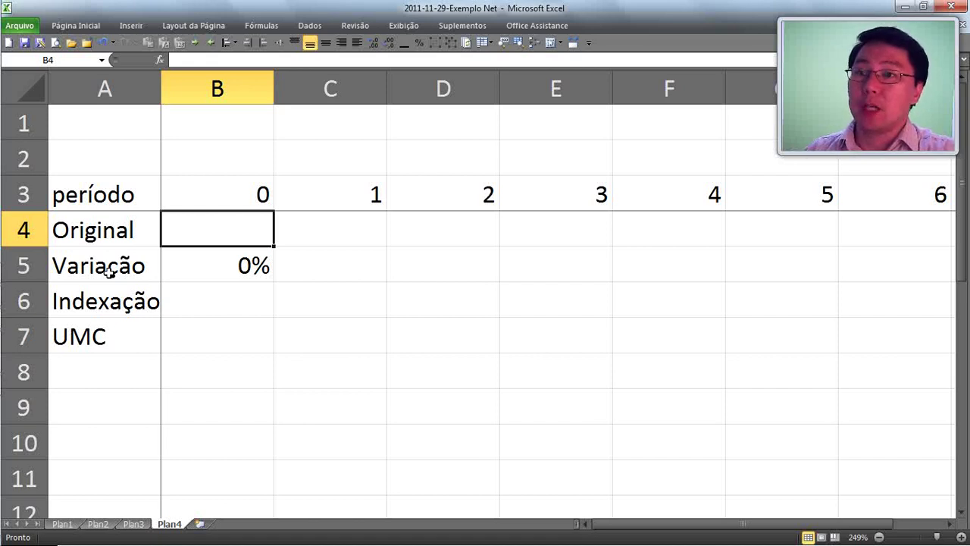
type("1000")
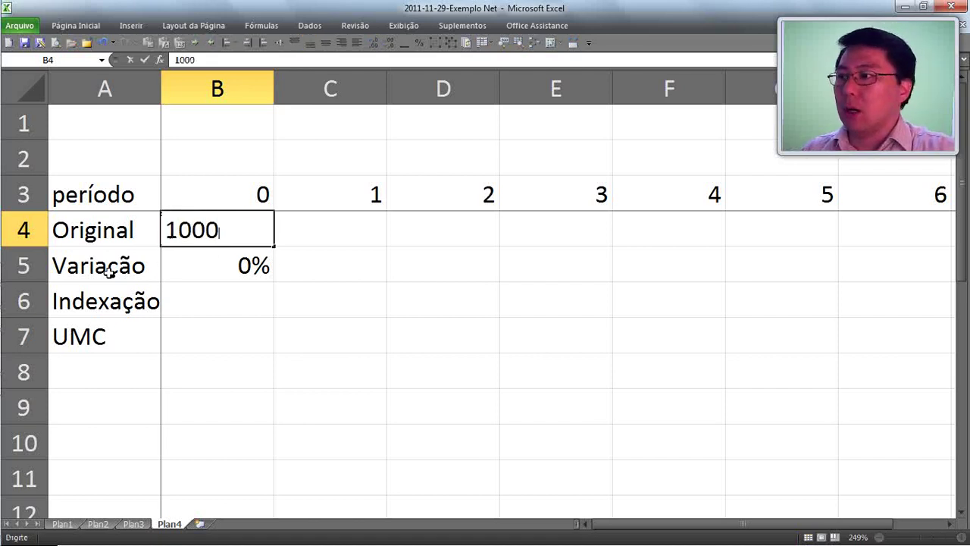
key("Return")
key("Up")
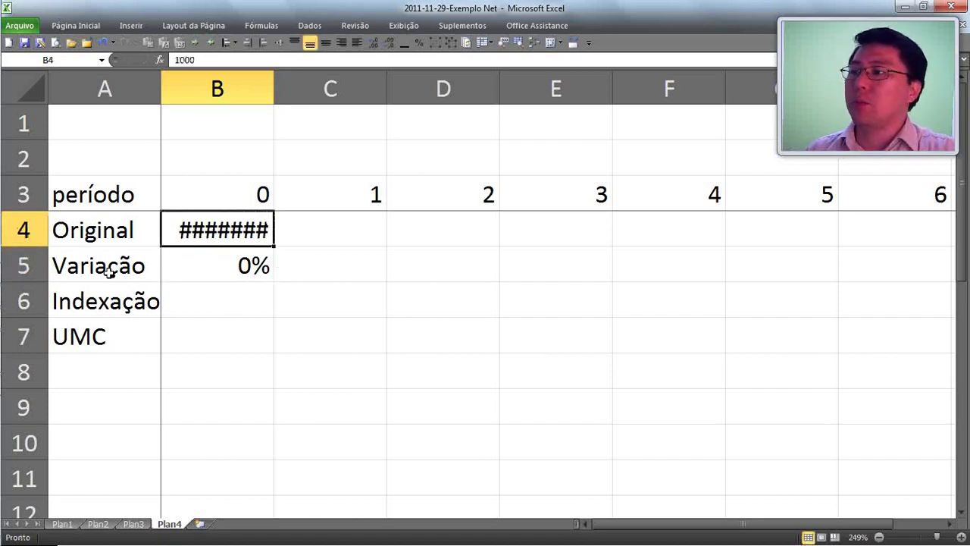
Copy the period 0 Original value across row 4 through period 6
key("ctrl+c")
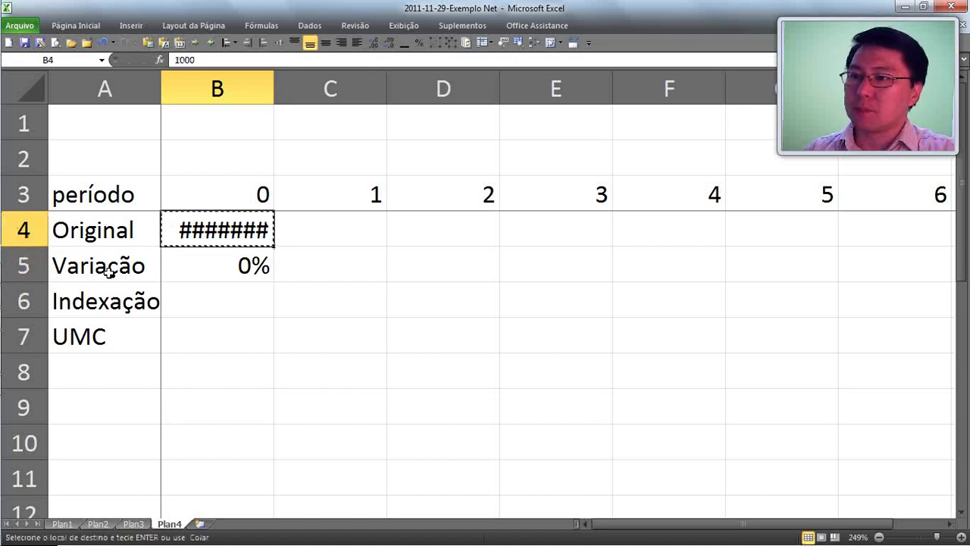
key("shift+Right")
key("shift+Right")
key("shift+Right")
key("shift+Right")
key("shift+Right")
key("shift+Right")
key("shift+Right")
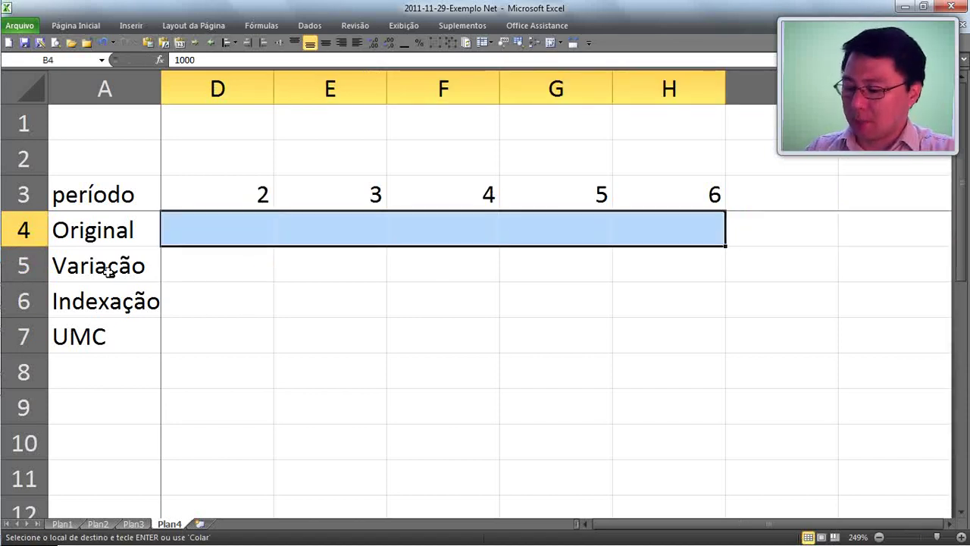
key("ctrl+v")
key("Right")
key("Left")
key("Left")
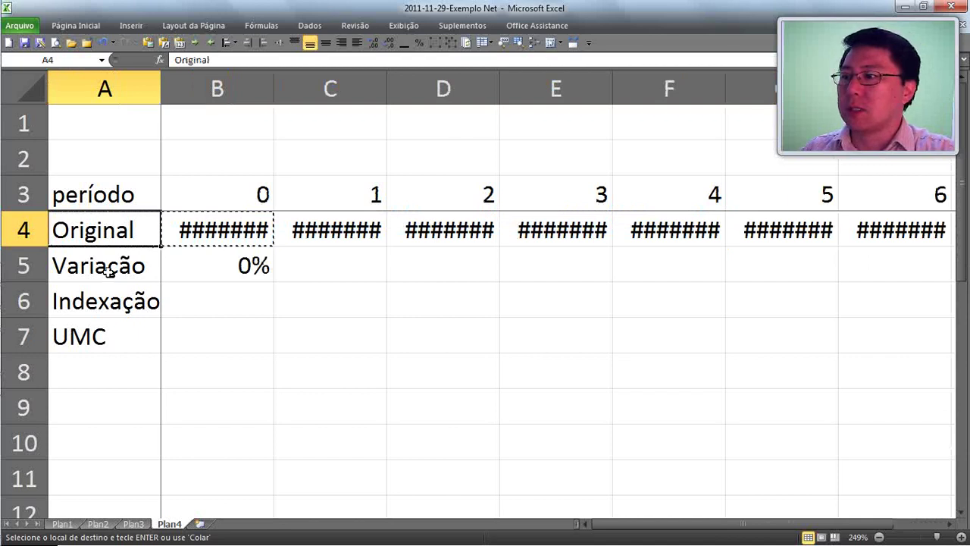
Remove the decimal places from the Original values for periods 0 to 6
key("Right")
key("shift+Right")
key("shift+Right")
key("shift+Right")
key("shift+Right")
key("shift+Right")
key("shift+Right")
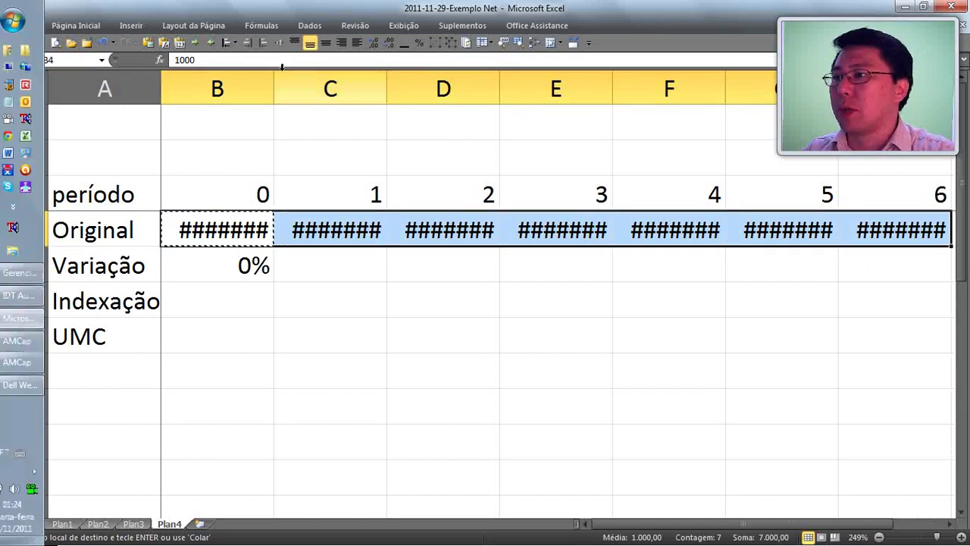
left_click(375, 43)
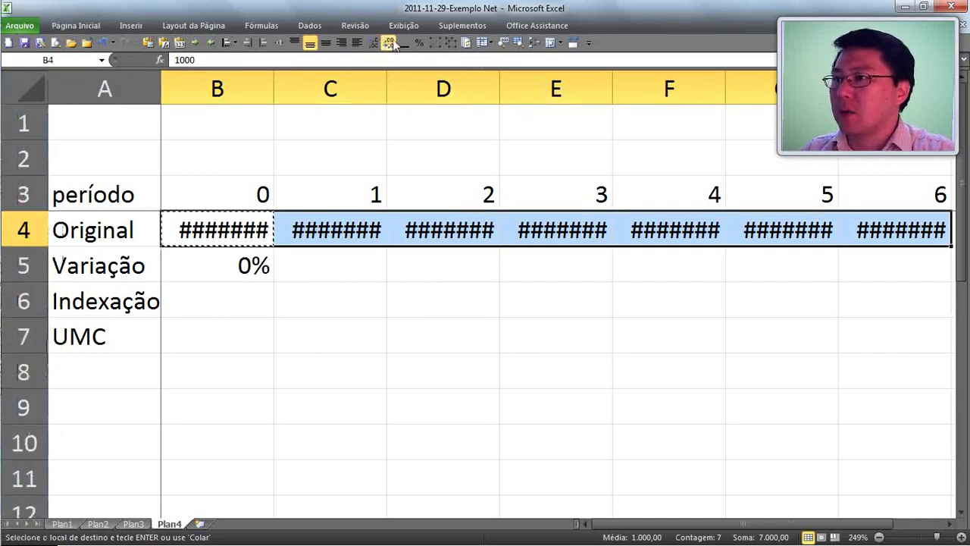
left_click(191, 237)
mouse_move(4, 322)
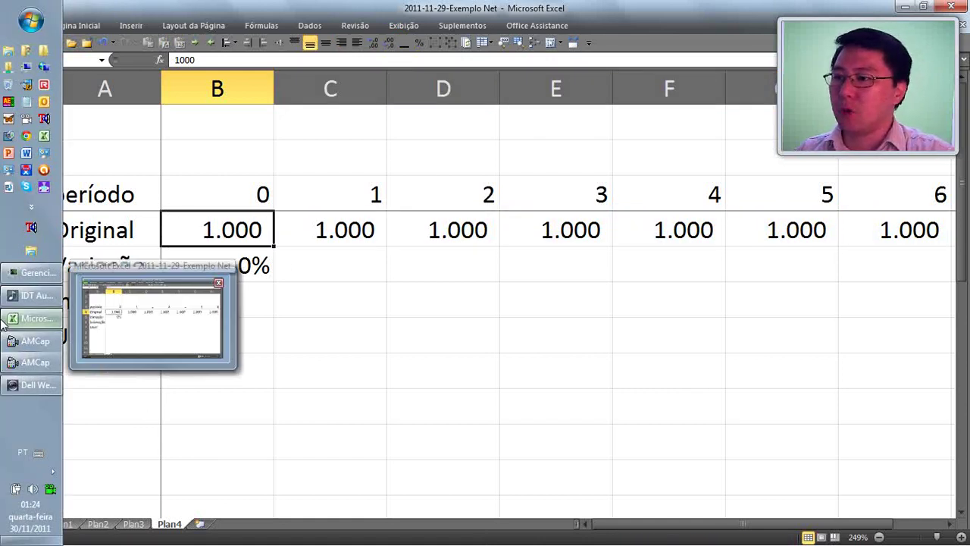
key("ctrl+shift+Right")
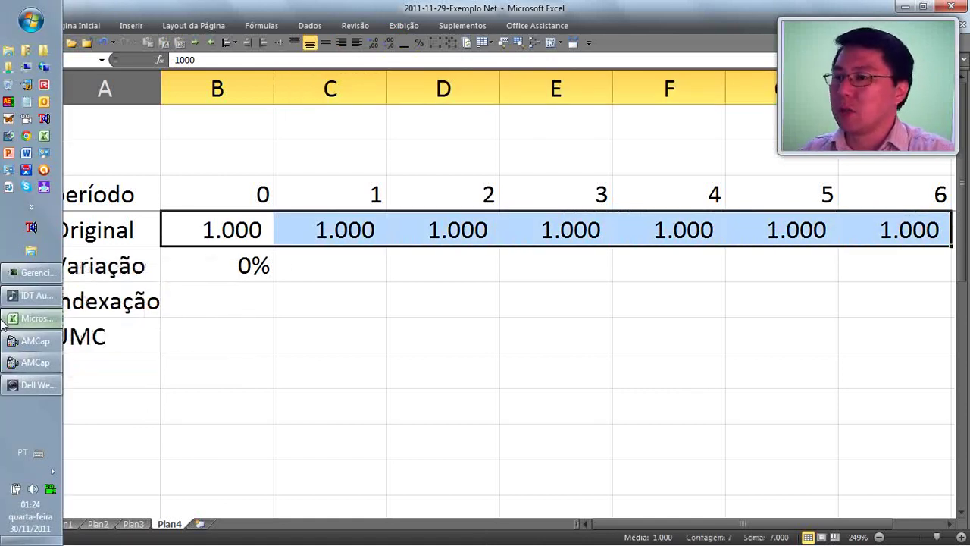
left_click(293, 197)
left_click(232, 264)
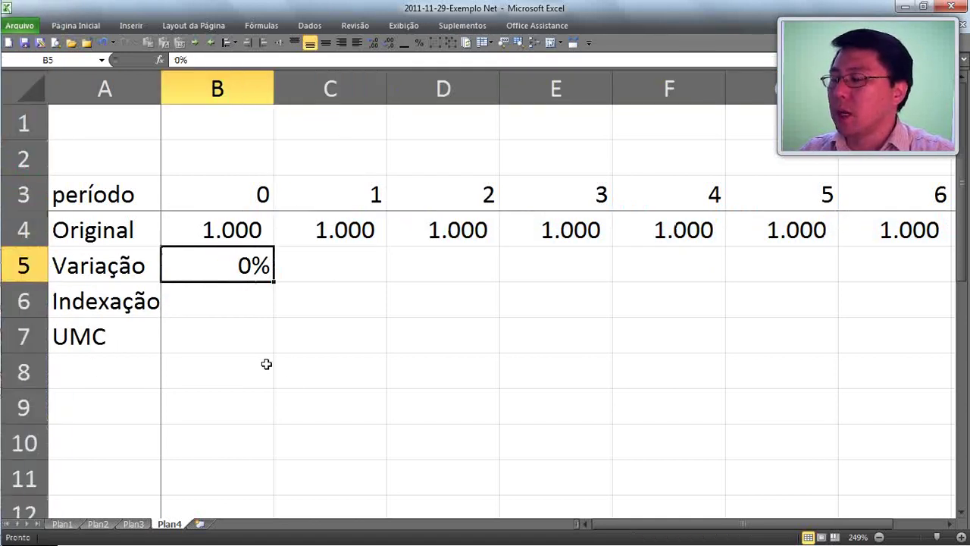
left_click(294, 272)
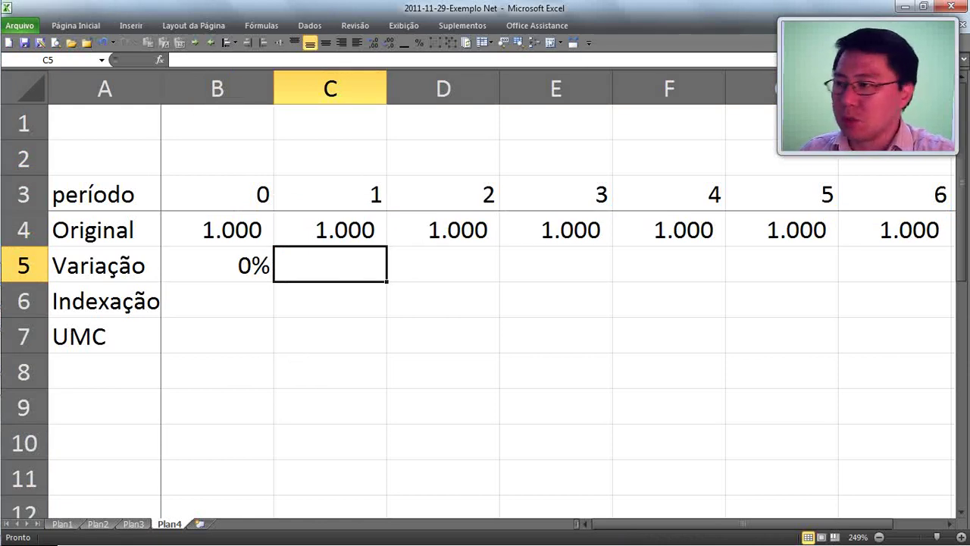
Enter 1,5 as the Indexação value for period 0 in cell B6
left_click(236, 293)
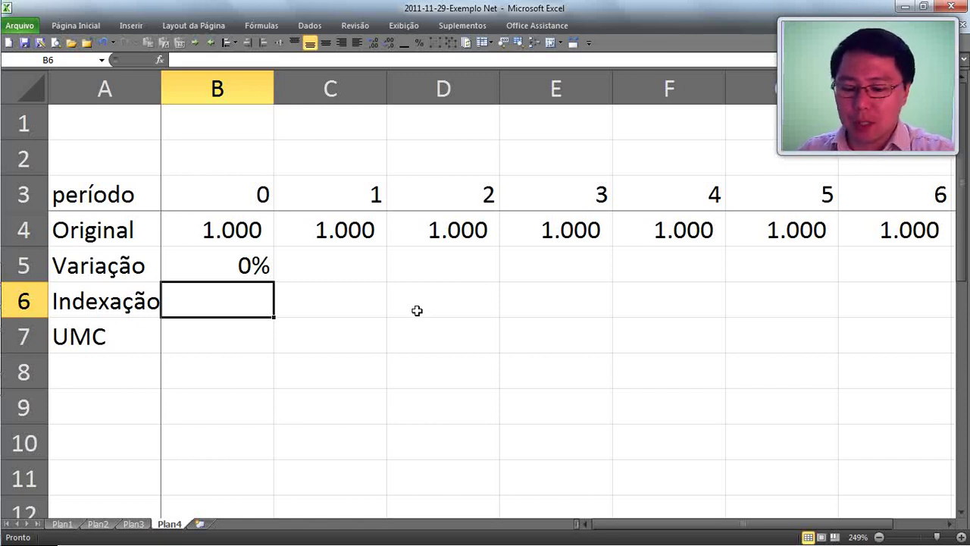
type("15")
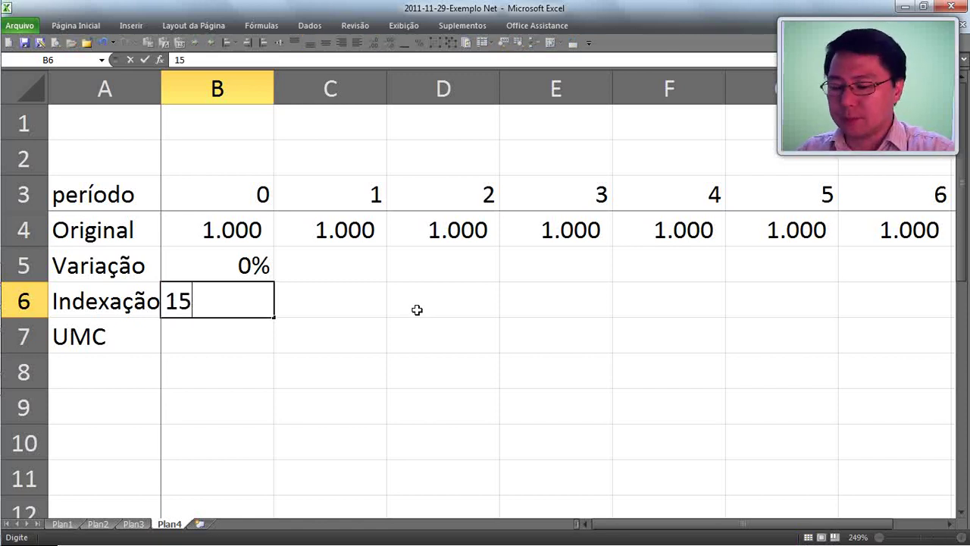
key("BackSpace")
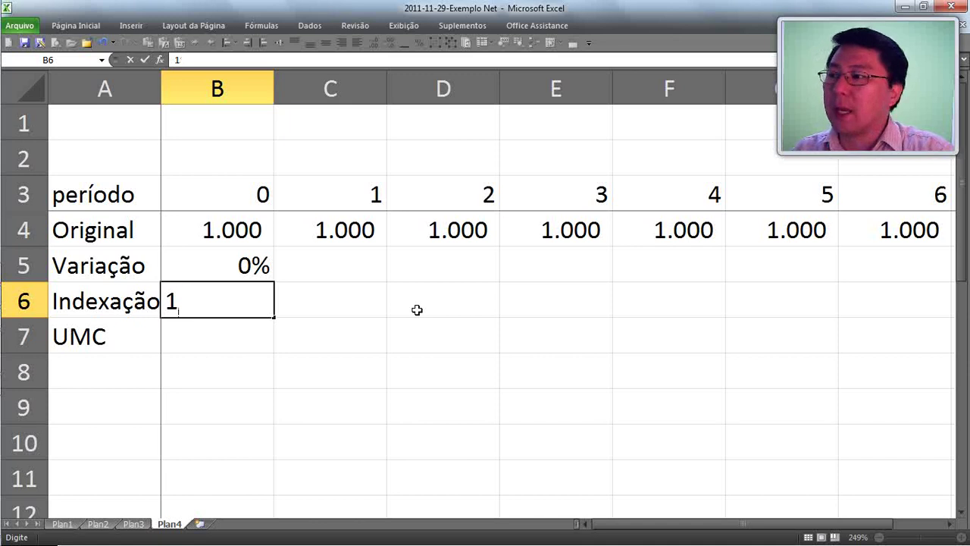
type(",")
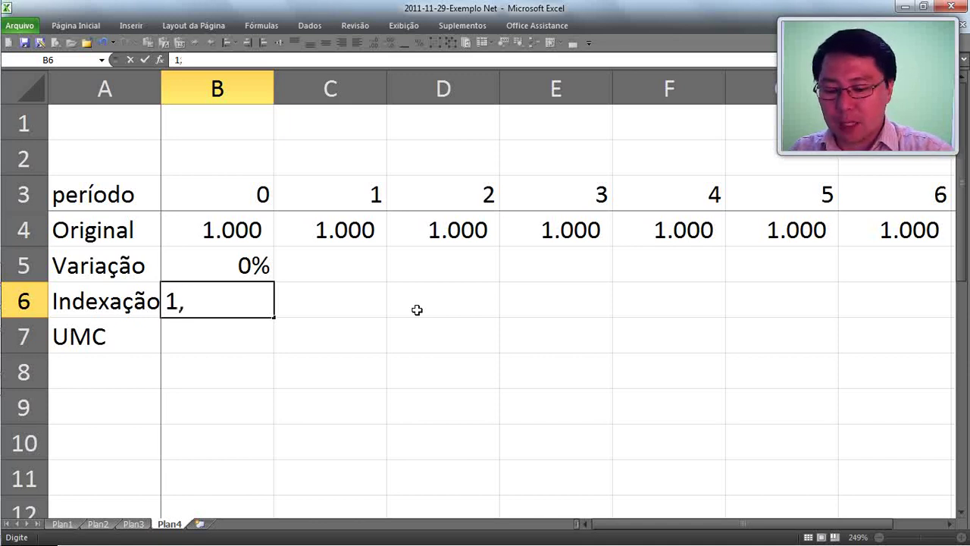
type("5")
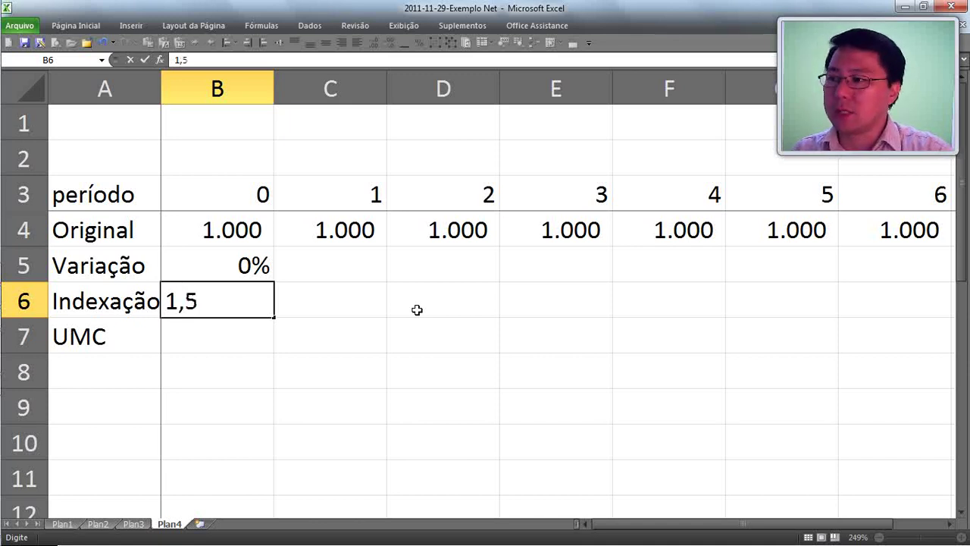
key("Return")
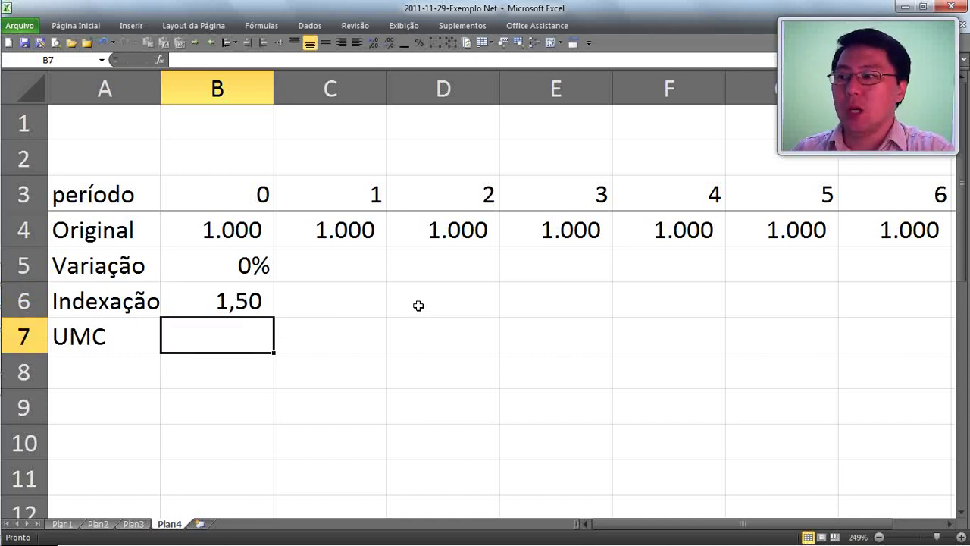
Calculate the UMC for period 0 in cell B7 with the formula =B4/B6
type("=")
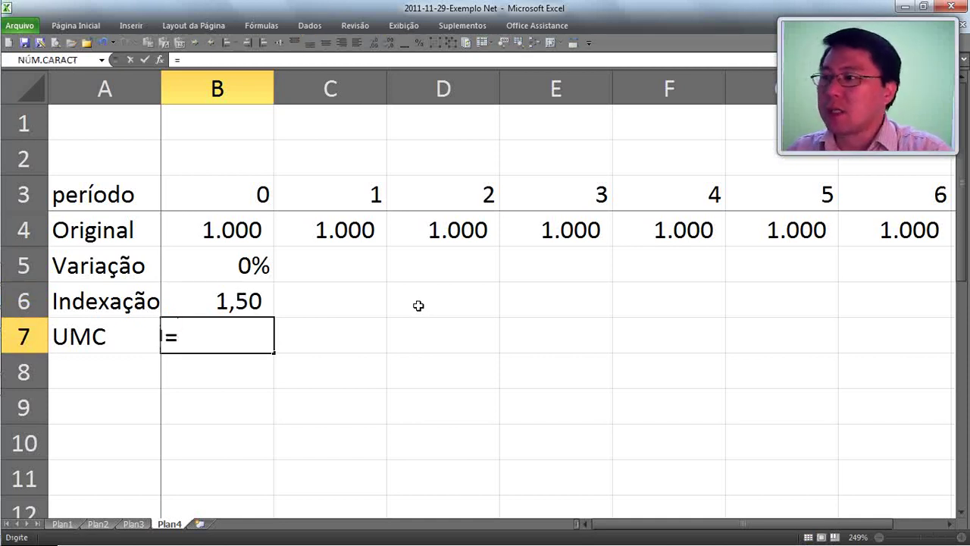
key("Up")
key("Up")
key("Up")
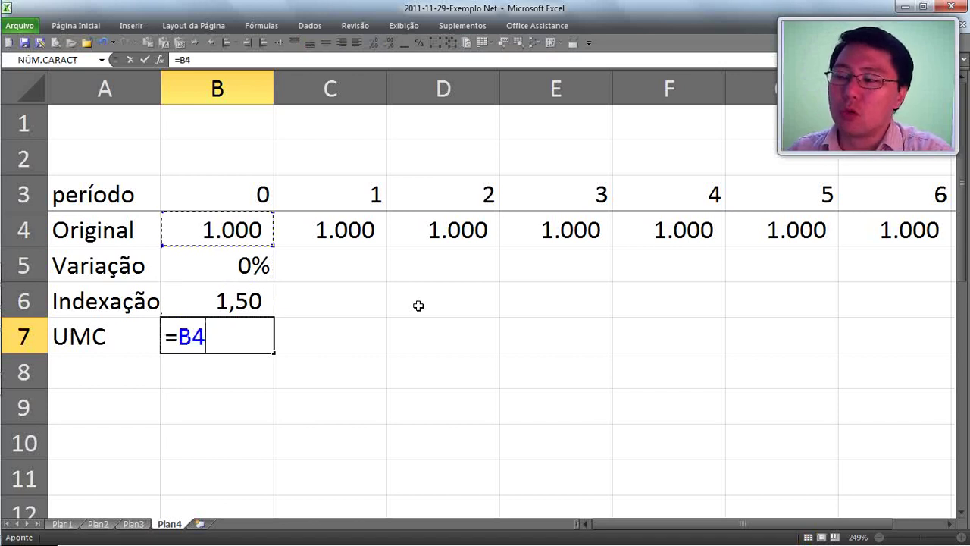
type("/")
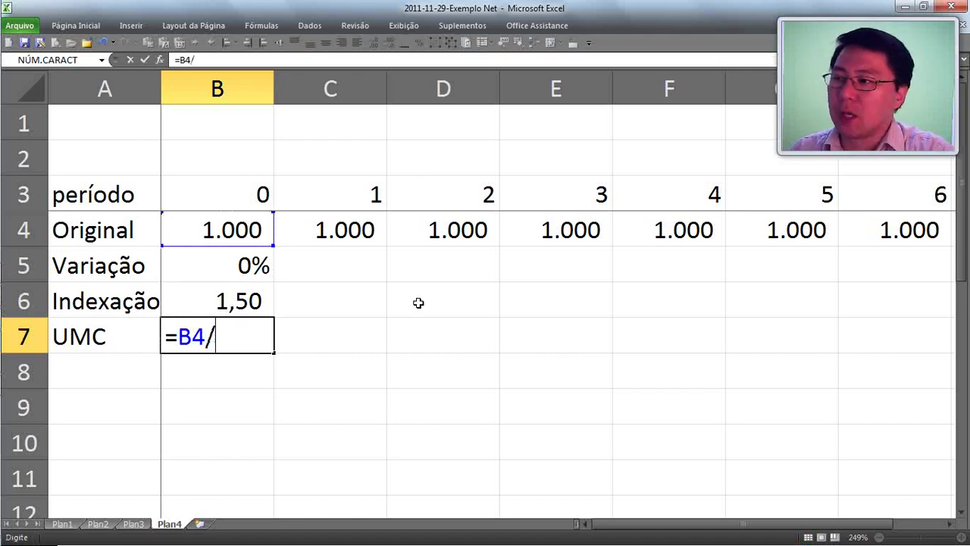
key("Up")
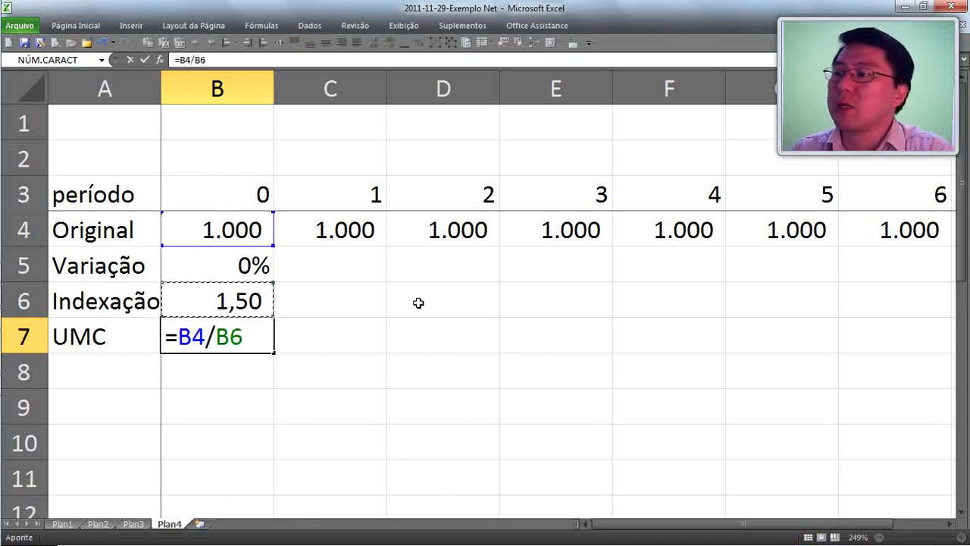
key("Return")
key("Up")
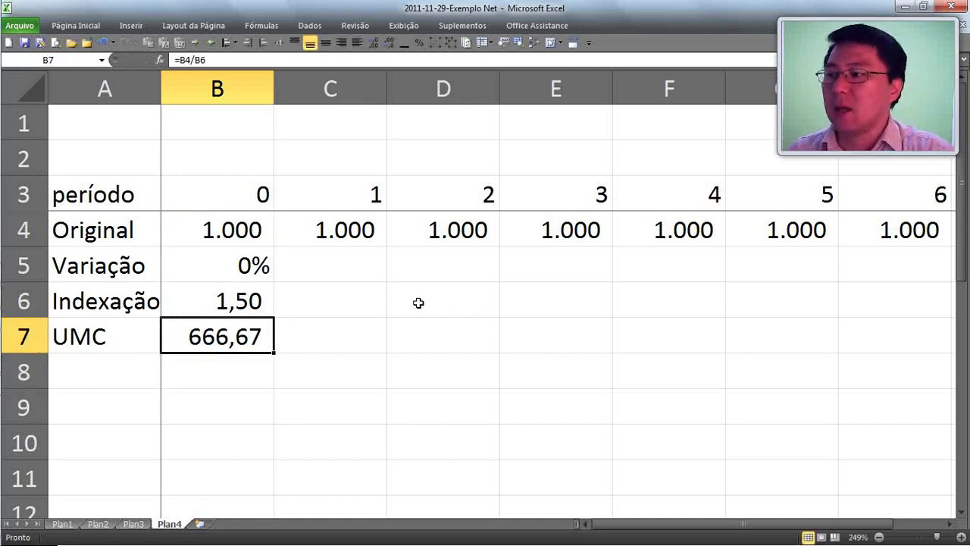
Apply the comma number style to the UMC row cells for periods 0 to 6
key("shift+Right")
key("shift+Right")
key("shift+Right")
key("shift+Right")
key("shift+Right")
key("shift+Right")
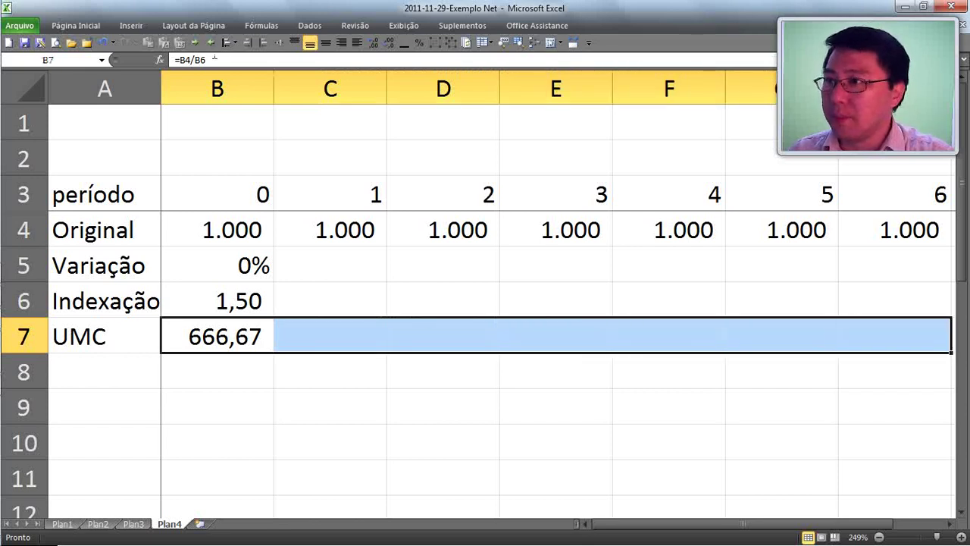
left_click(84, 27)
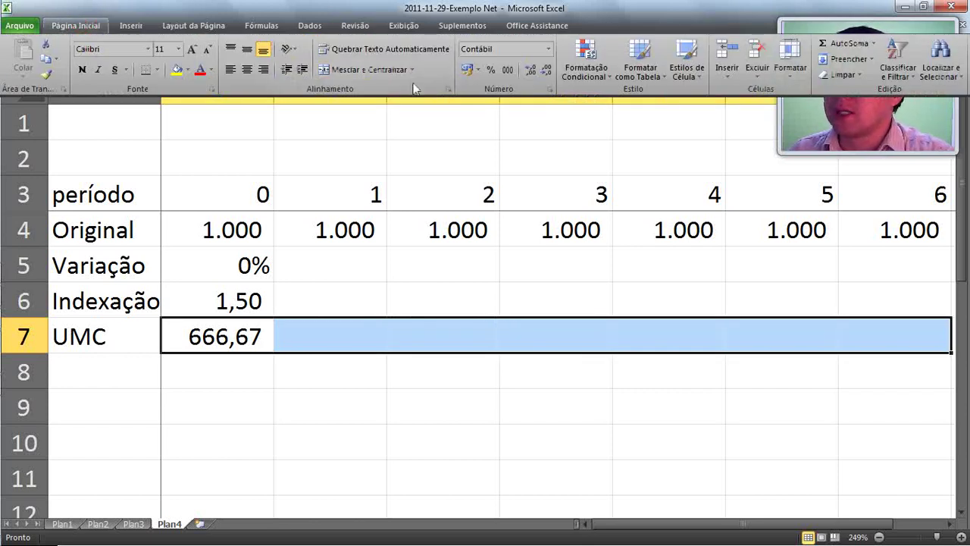
left_click(508, 71)
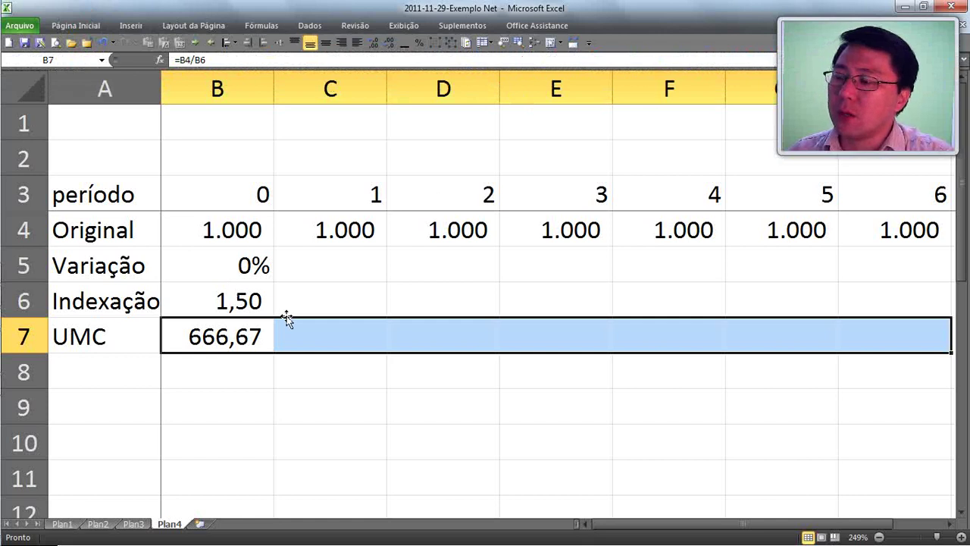
left_click(303, 300)
left_click(220, 305)
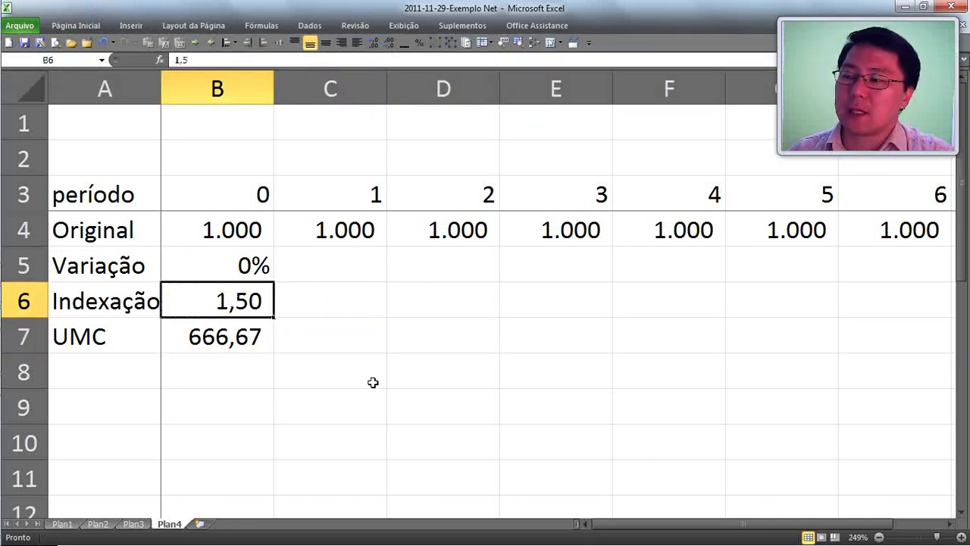
Enter the Variação values 10%, 5%, -3%, 4%, -7% and 2% for periods 1 to 6 in cells C5 to H5
left_click(309, 273)
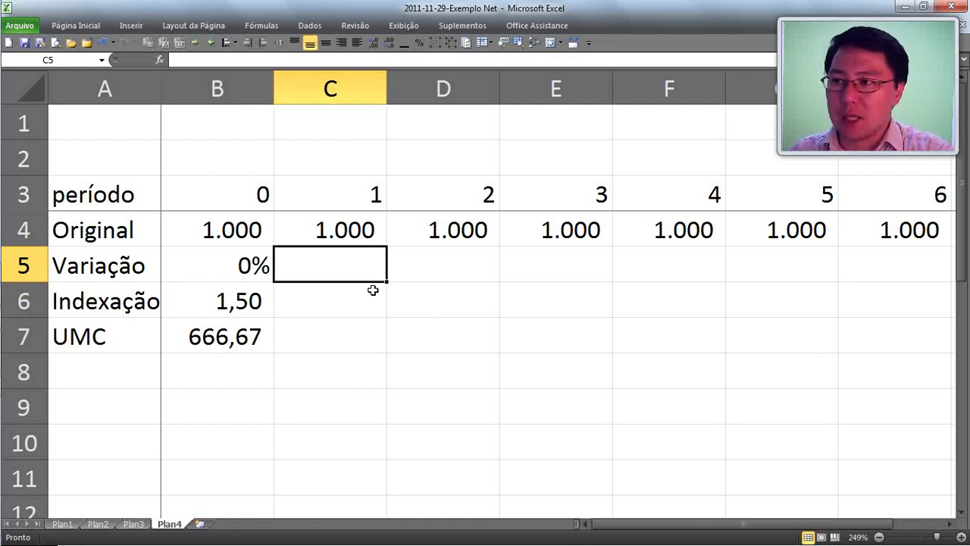
type("10%")
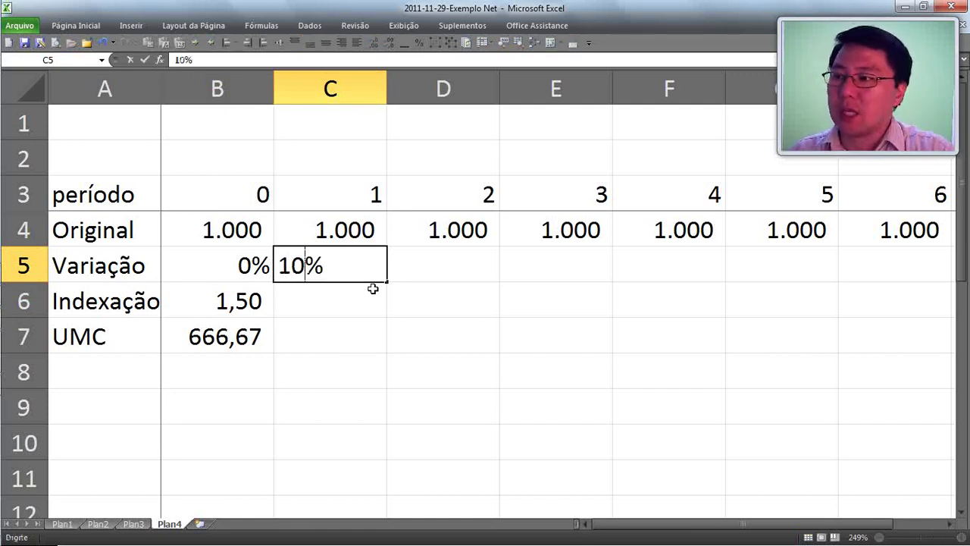
key("Tab")
type("5%")
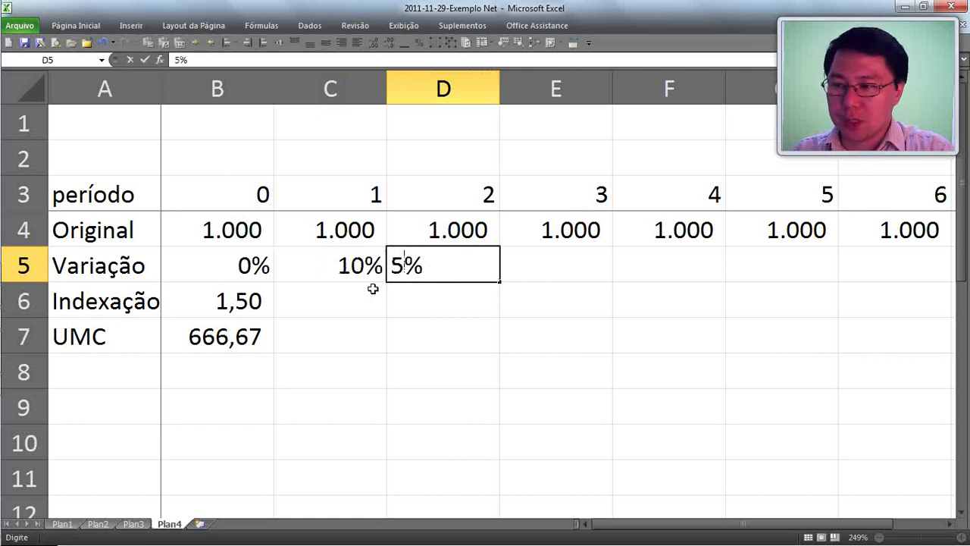
key("Tab")
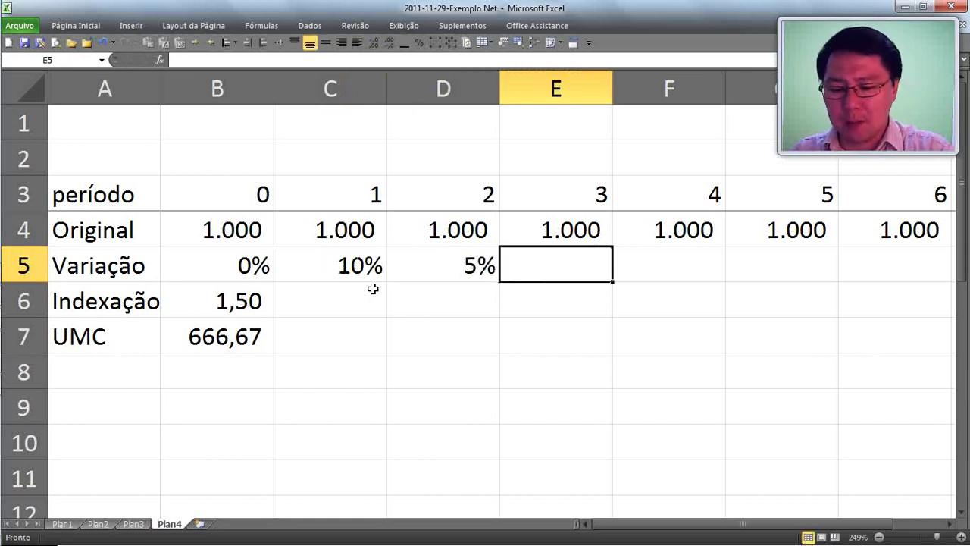
type("-3%")
key("Tab")
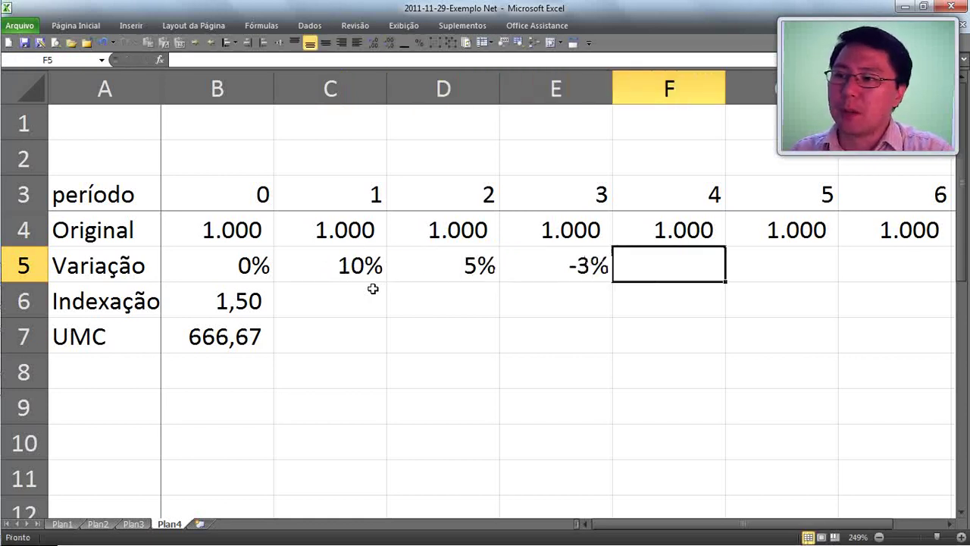
type("4%")
key("Tab")
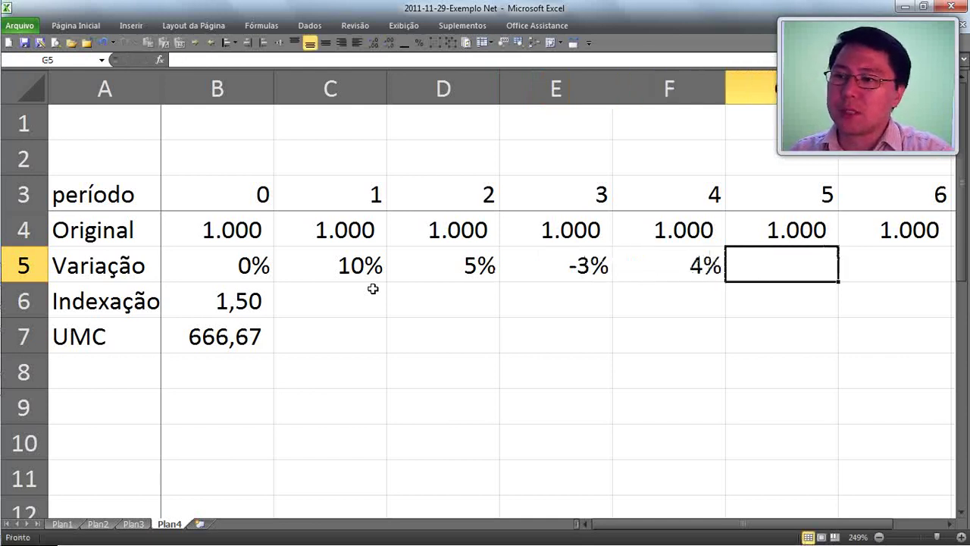
type("-7%")
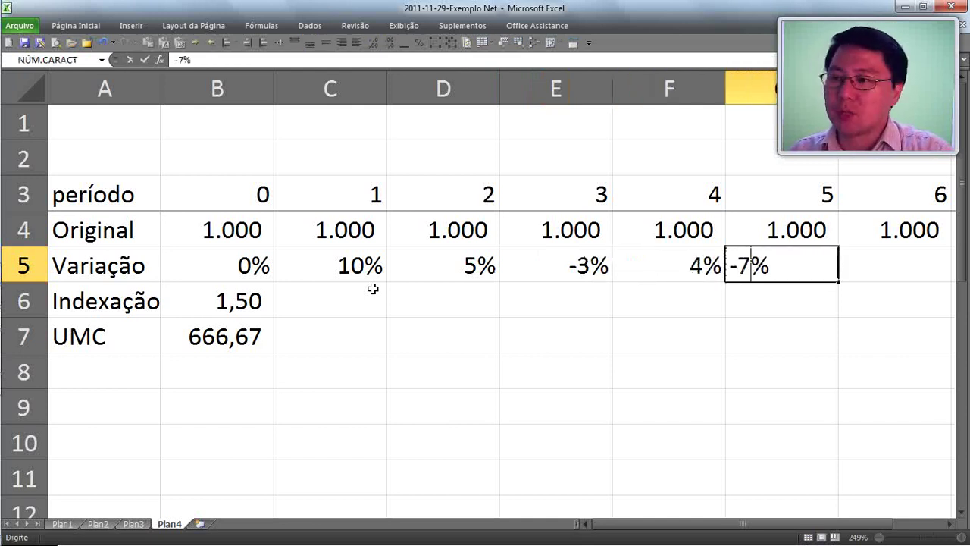
key("Tab")
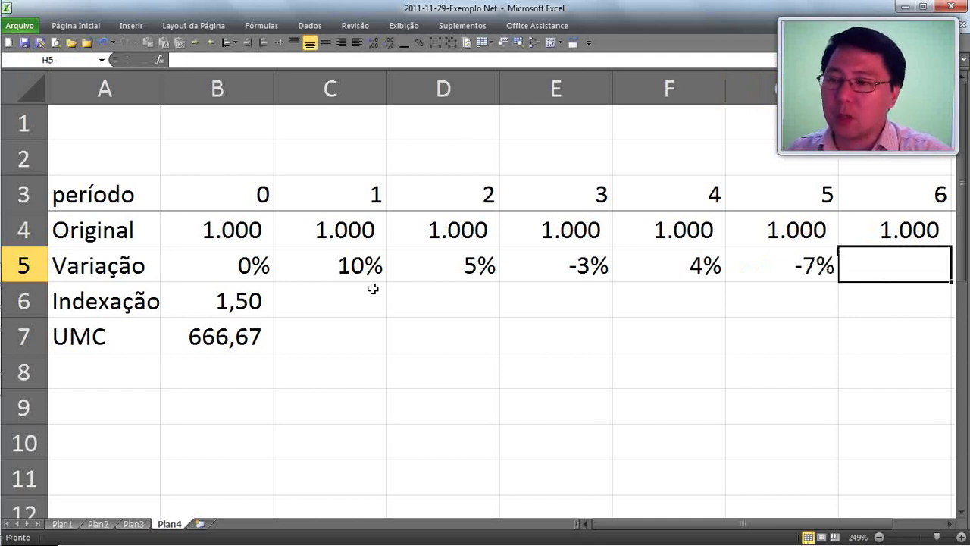
type("2%")
key("Return")
Calculate the Indexação for period 1 in cell C6 with the formula =B6*(1+C5)
key("Up")
key("Left")
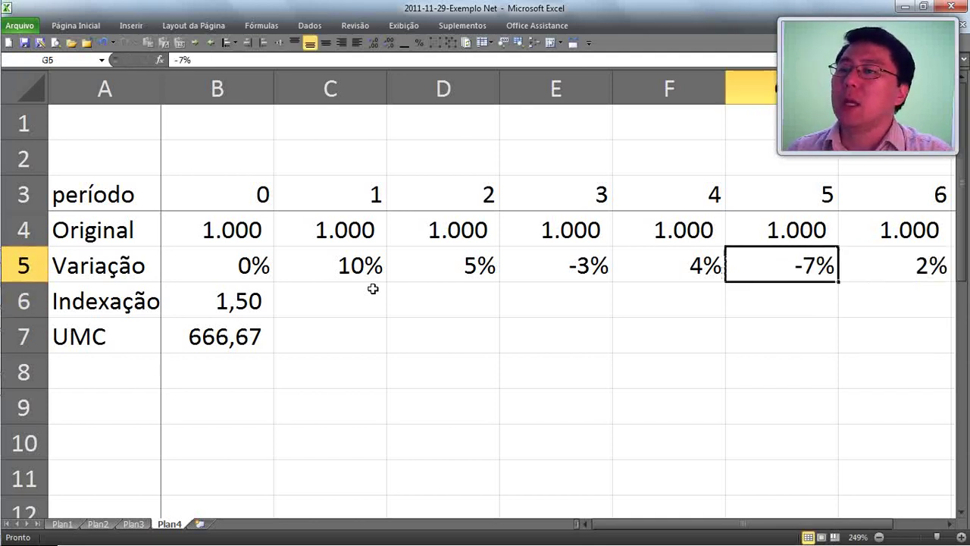
key("Left")
key("Left")
key("Left")
key("Left")
key("Left")
key("Down")
key("Right")
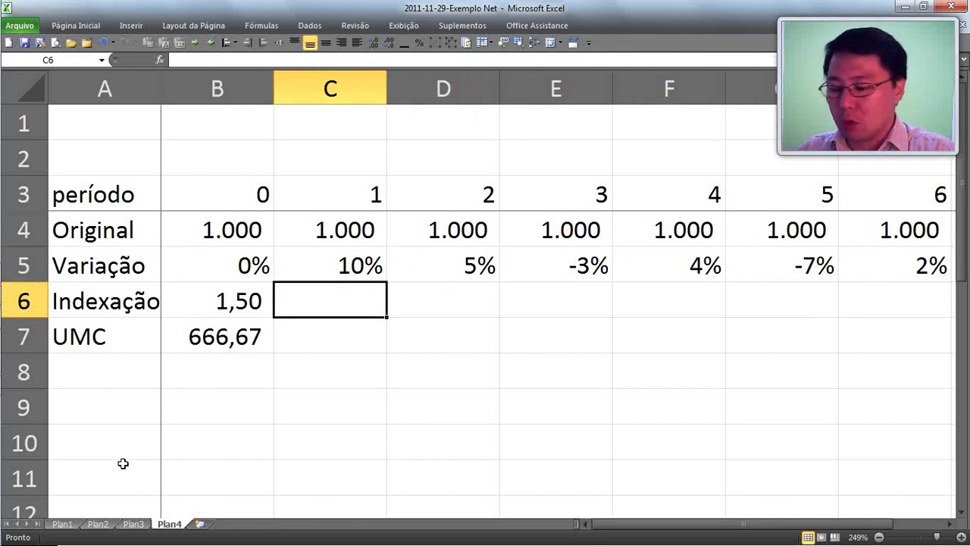
type("(")
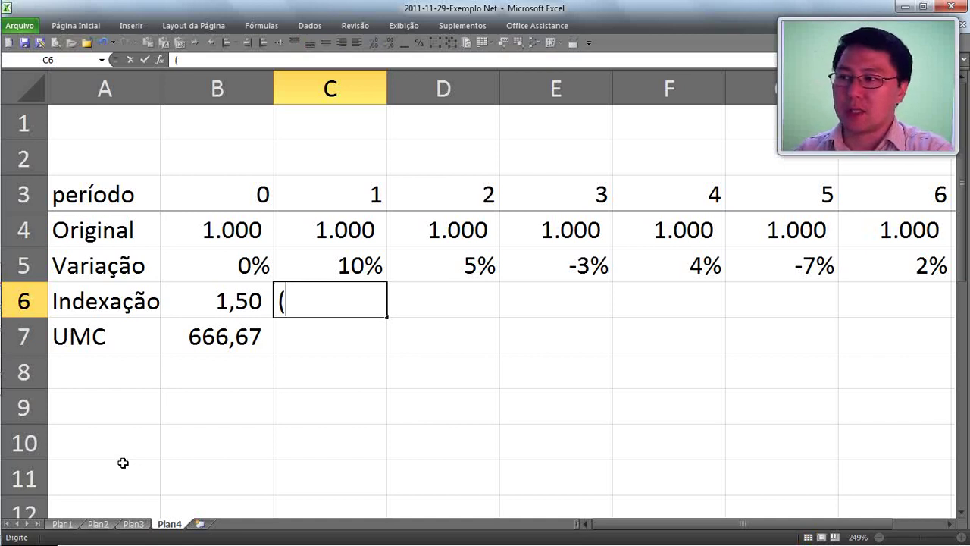
key("BackSpace")
type("=")
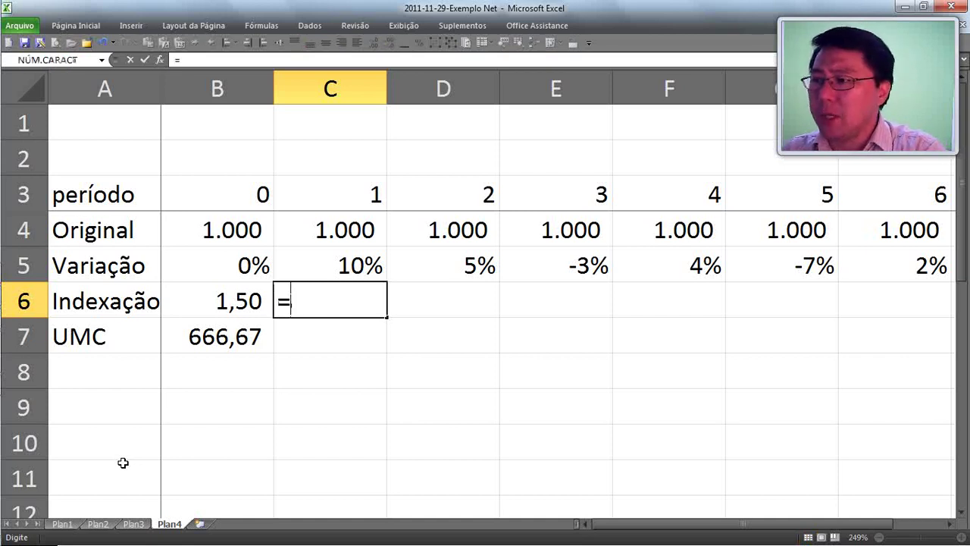
key("Left")
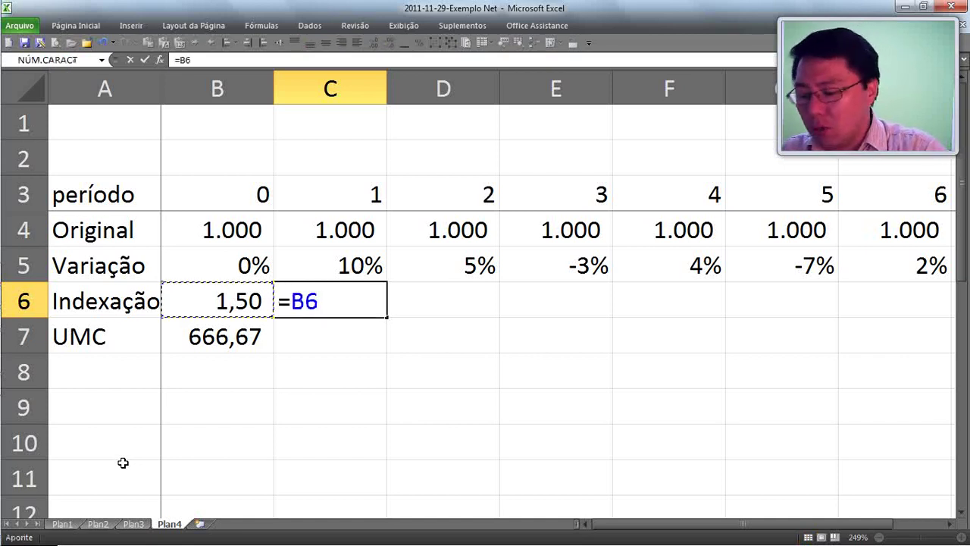
type("8")
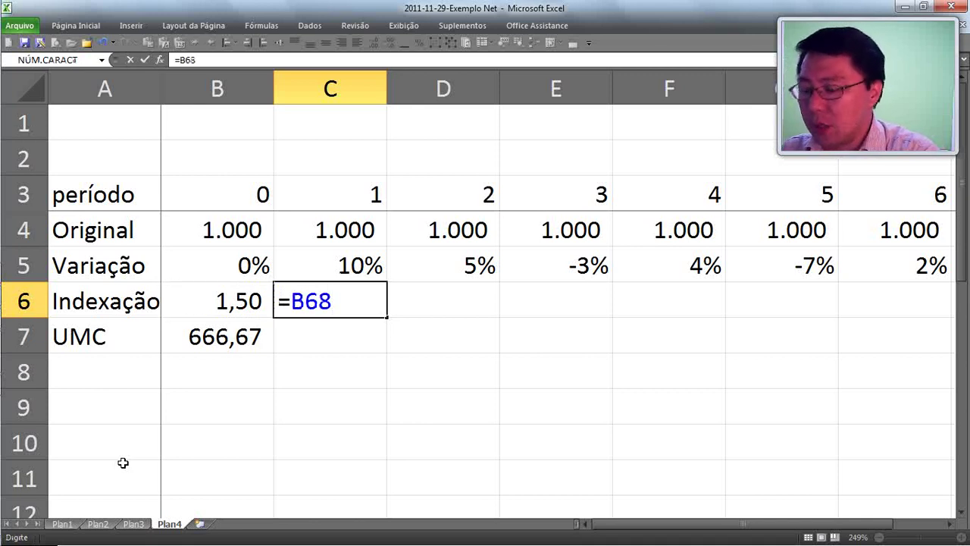
key("BackSpace")
type("*")
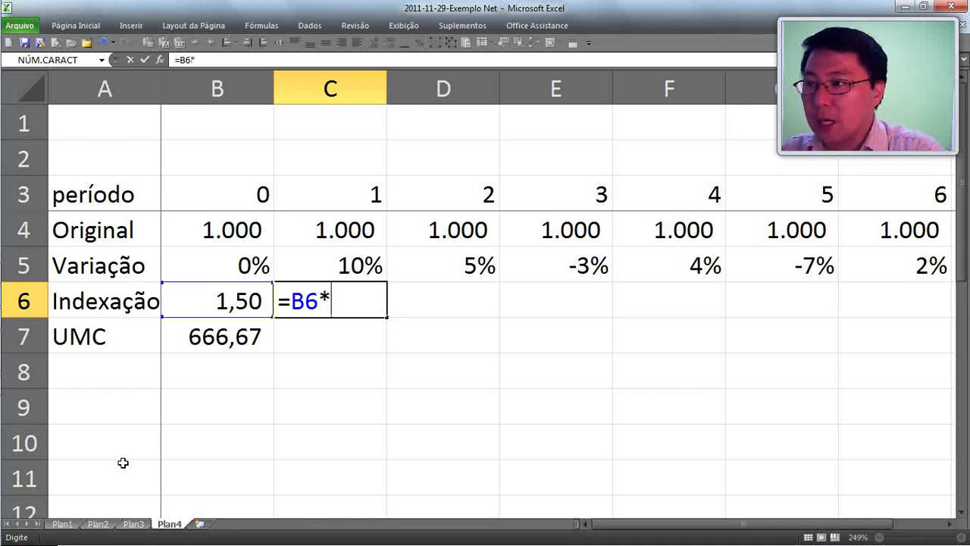
type("(1+")
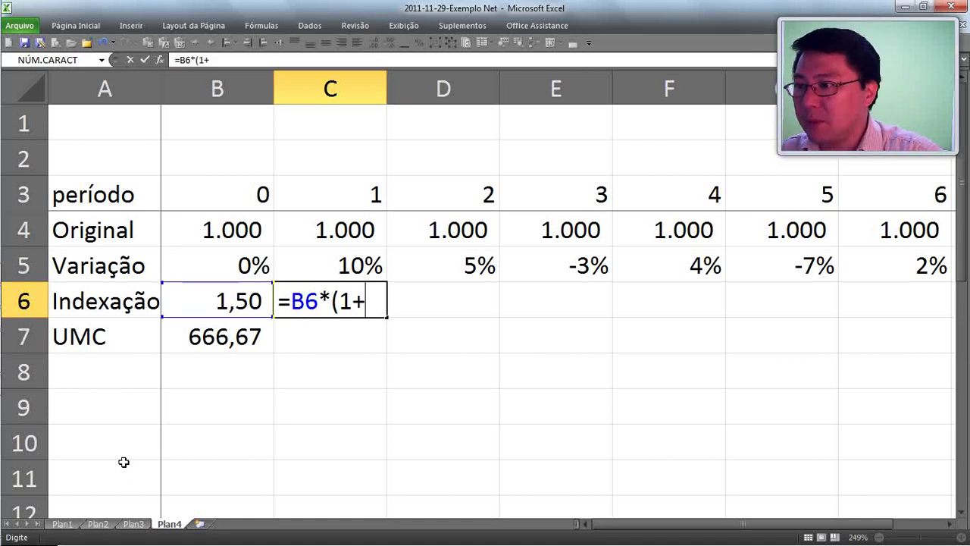
key("Up")
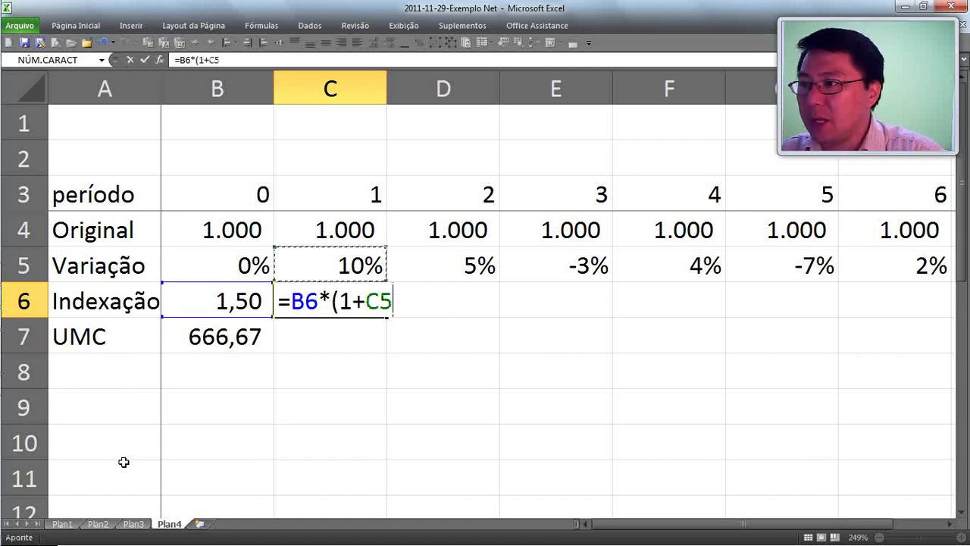
type(")")
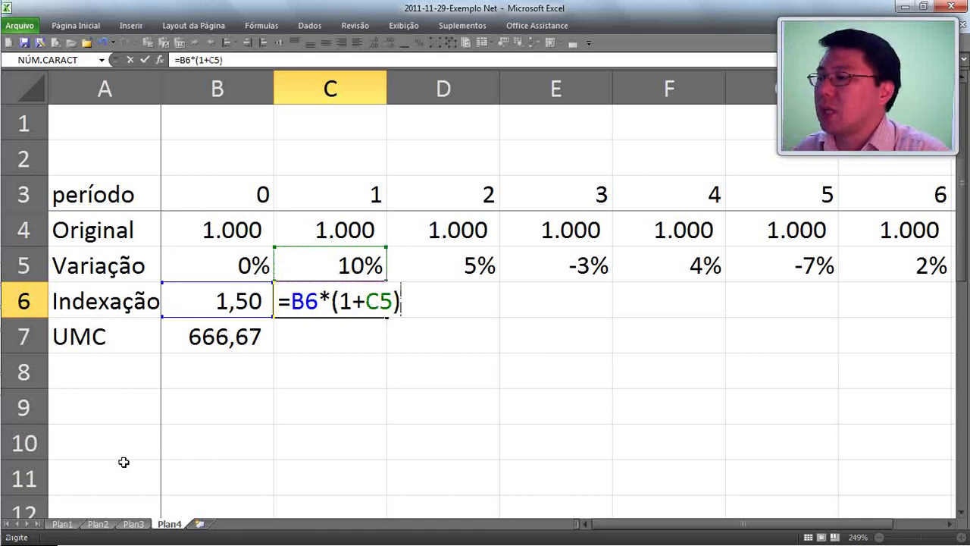
key("Return")
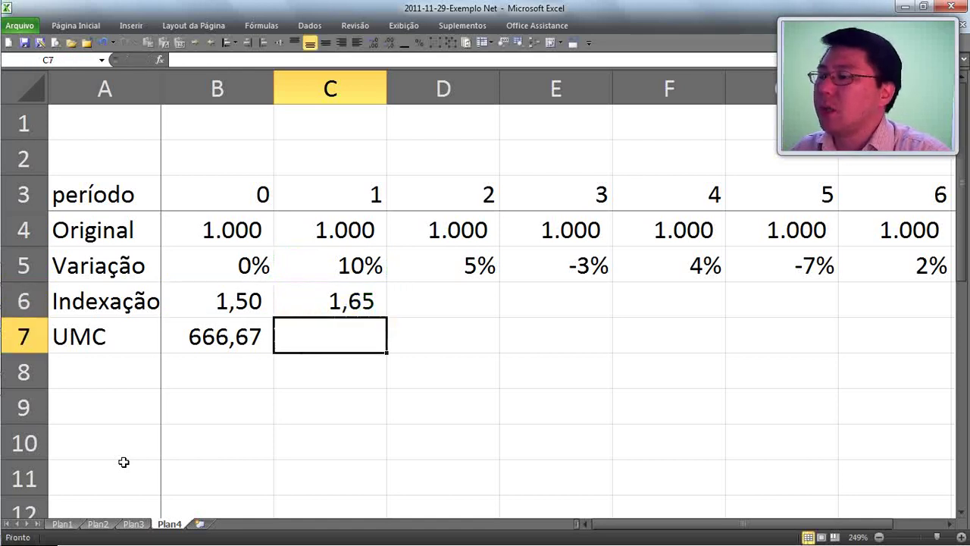
Copy the period 1 Indexação formula to period 2 in cell D6 and check its cell references
key("Up")
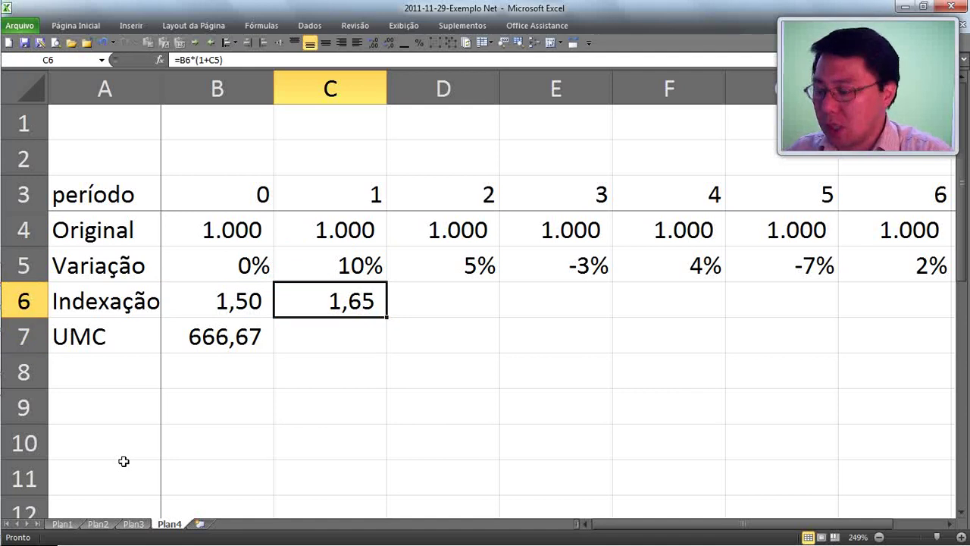
key("ctrl+c")
key("Right")
key("ctrl+v")
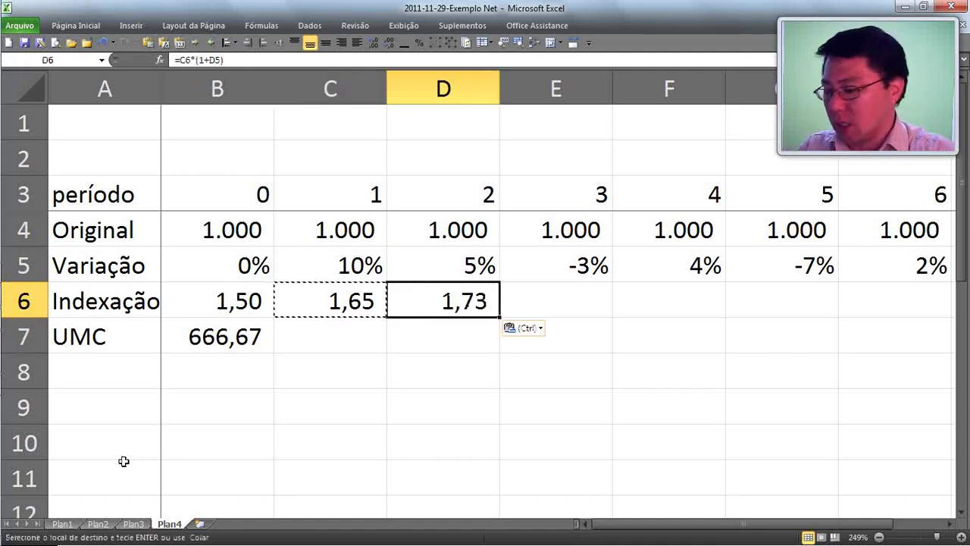
key("F2")
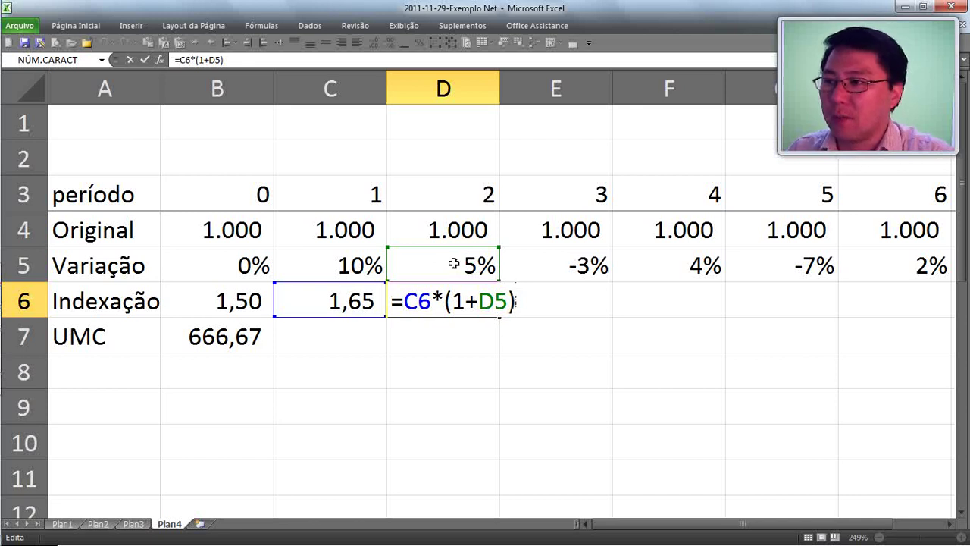
key("Return")
Copy the Indexação formula from cell D6 across periods 3 to 6, through cell H6
key("Up")
key("ctrl+c")
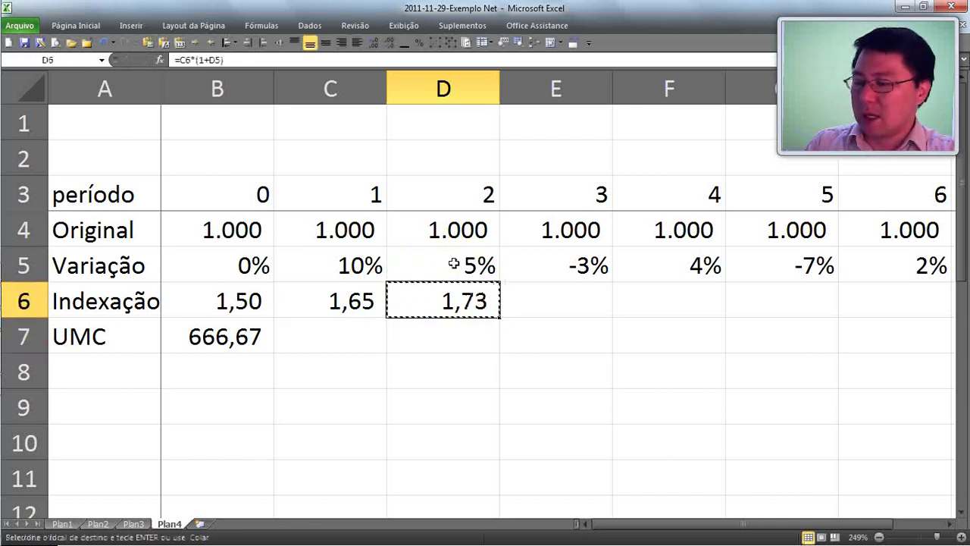
key("Up")
key("ctrl+Right")
key("Down")
key("ctrl+shift+Left")
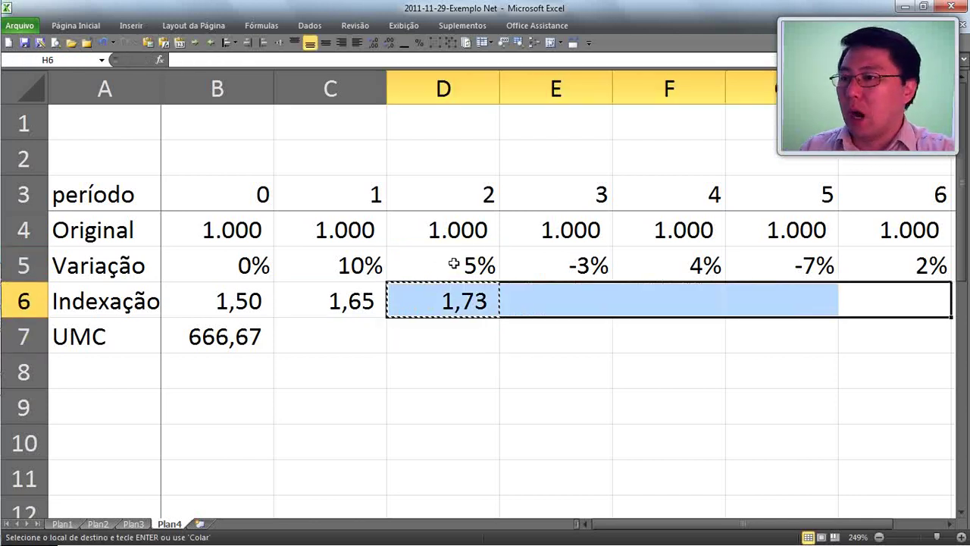
key("ctrl+v")
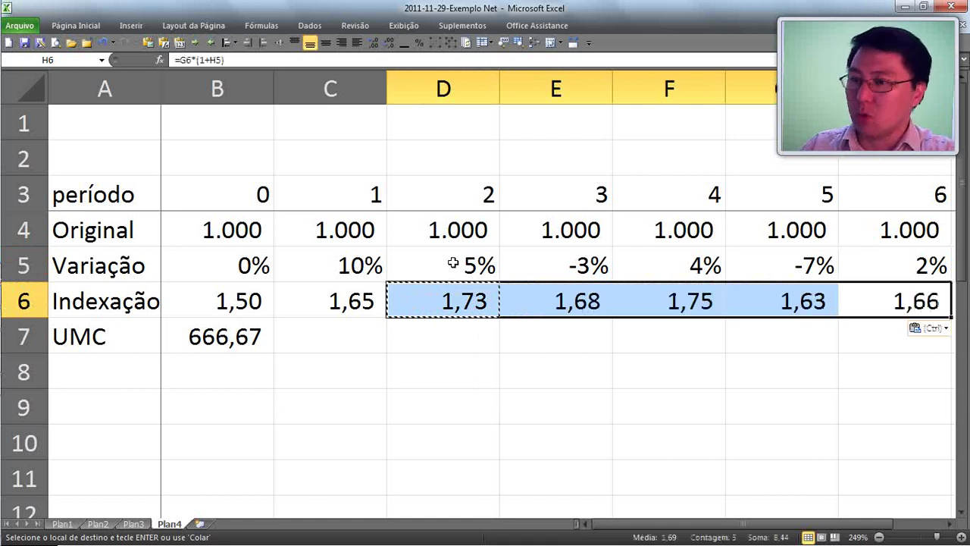
Make the Indexação row bold, from its label in A6 through period 6 in H6
key("Right")
key("Left")
key("ctrl+shift+Left")
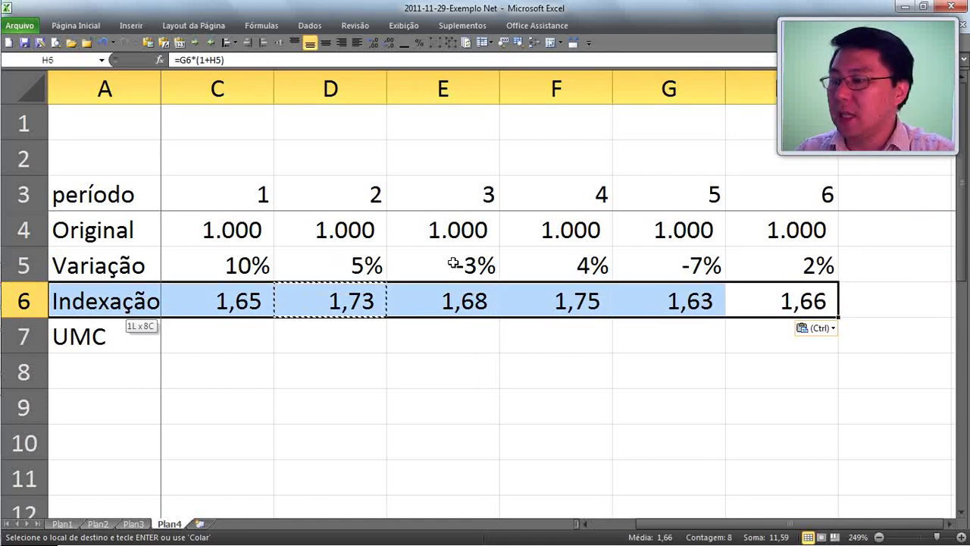
key("ctrl+n")
key("Left")
key("Left")
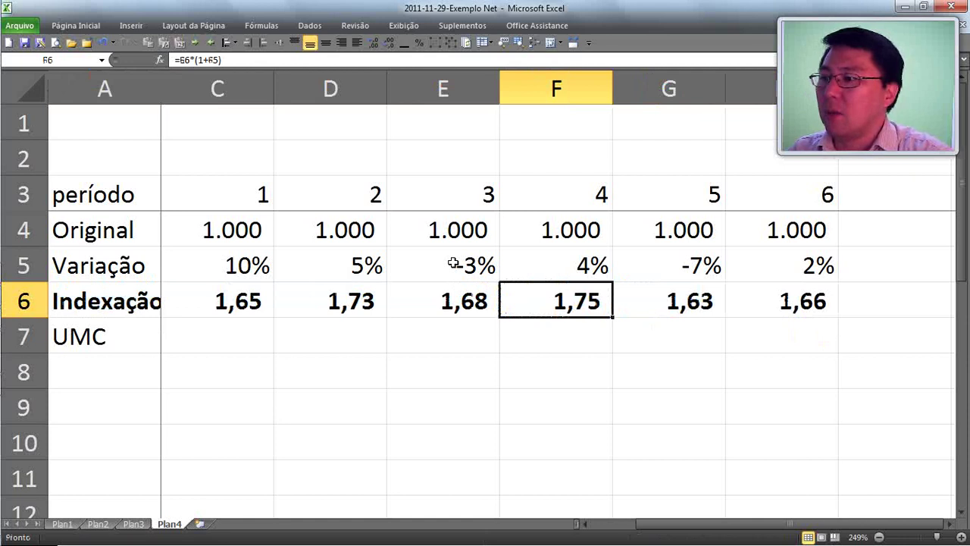
Calculate the UMC for period 1 in cell C7 with the formula =C4/C6
key("Left")
key("ctrl+Left")
key("Right")
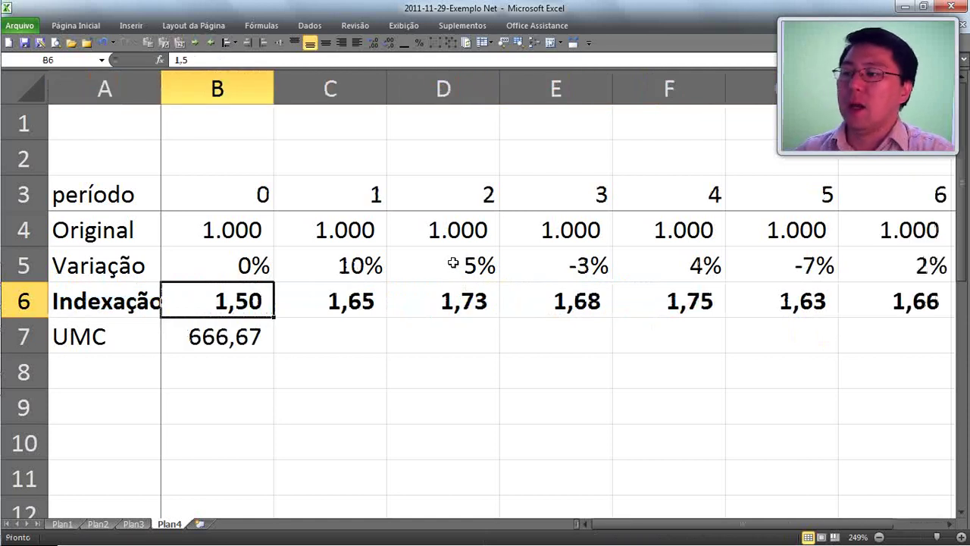
key("Down")
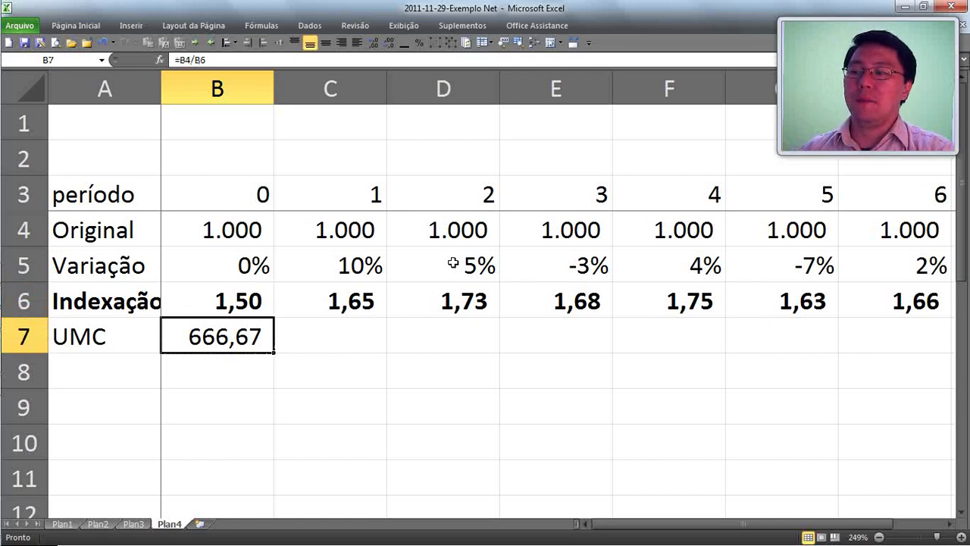
key("Right")
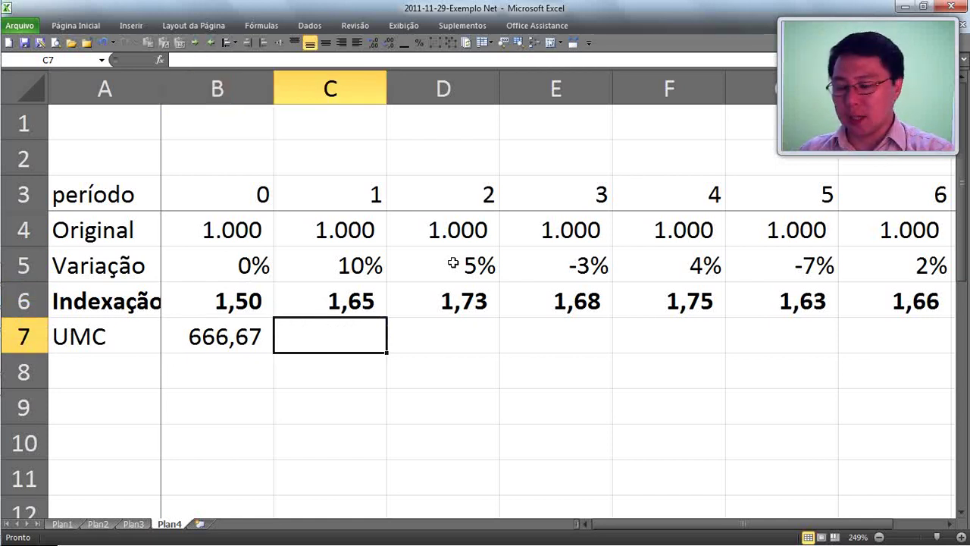
type("=")
key("Up")
key("Up")
key("Up")
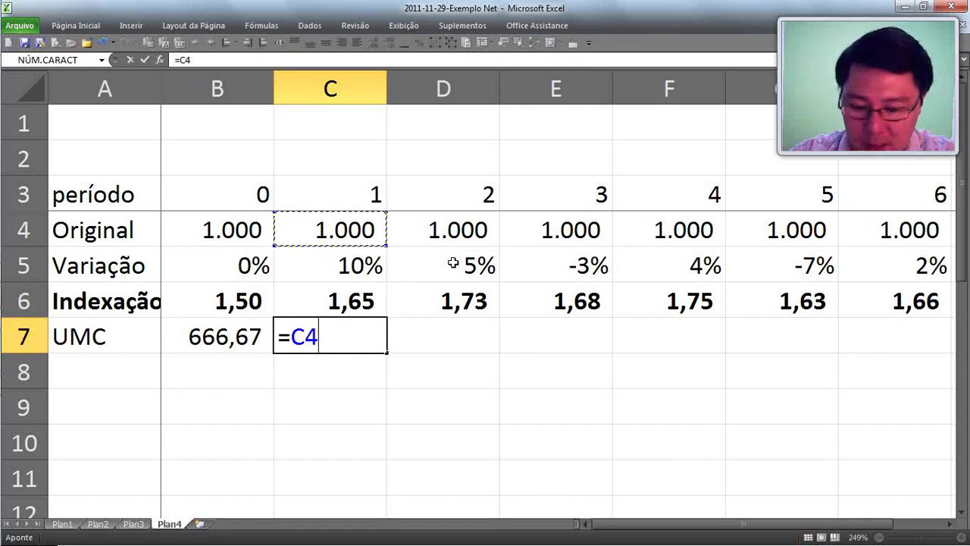
type("/")
key("Up")
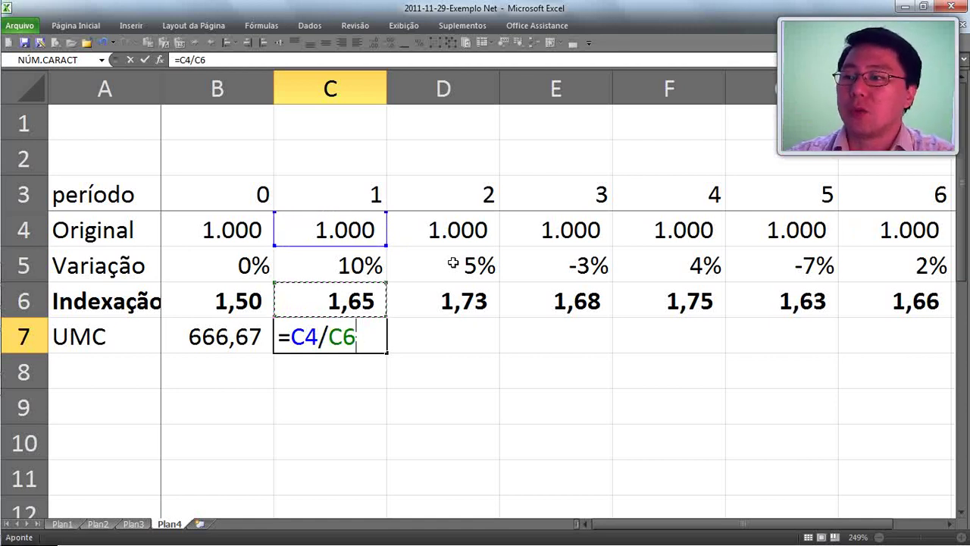
key("Return")
key("Up")
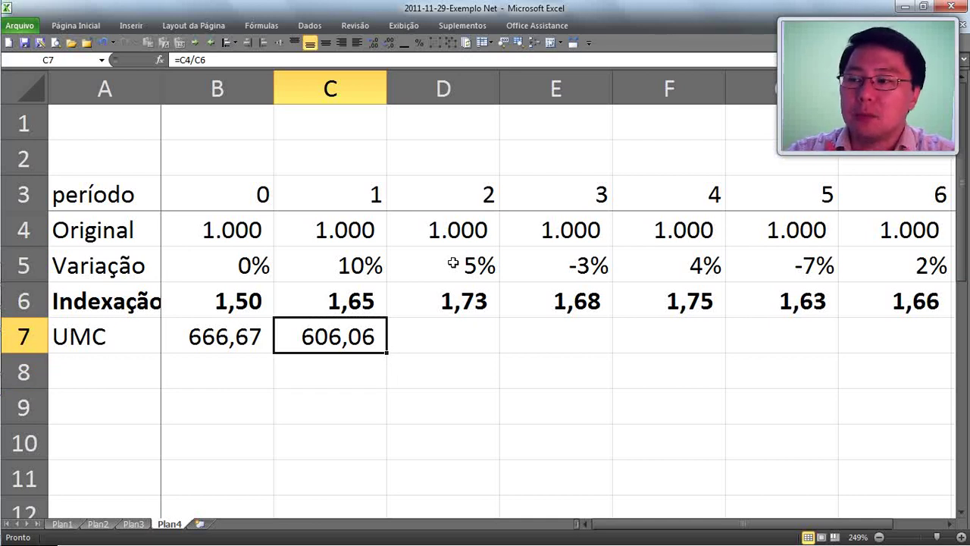
Copy the period 1 UMC formula from cell C7 across periods 2 to 6, through cell H7
key("ctrl+c")
key("Up")
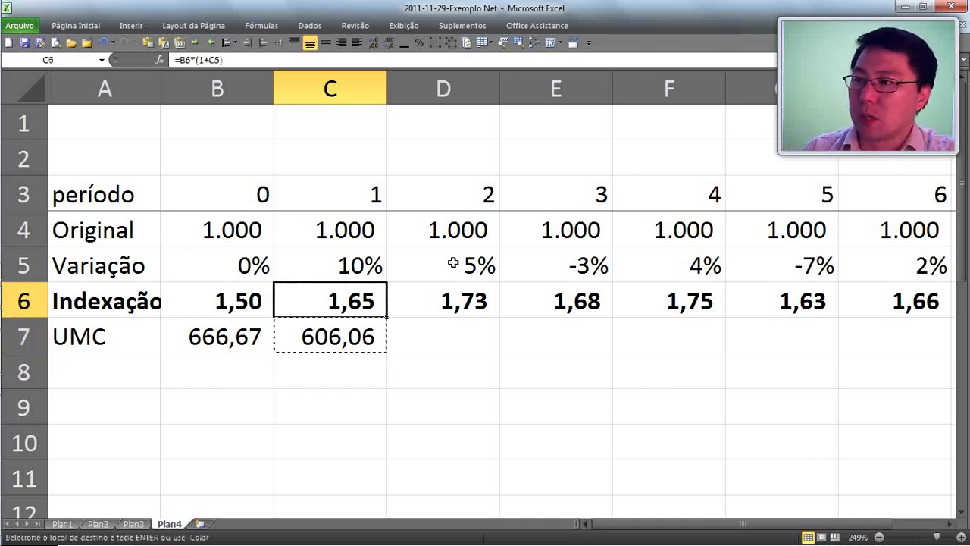
key("ctrl+Right")
key("Down")
key("ctrl+shift+Left")
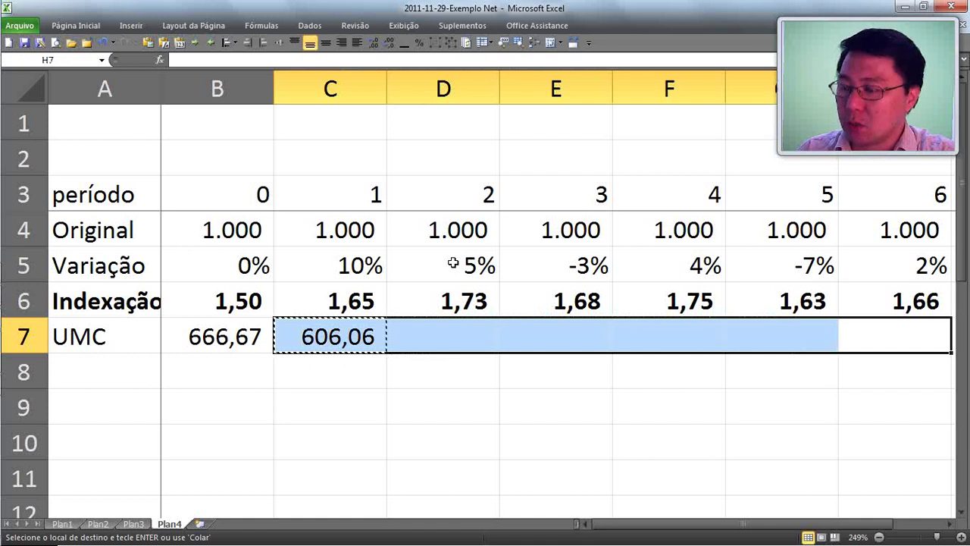
key("ctrl+v")
key("Left")
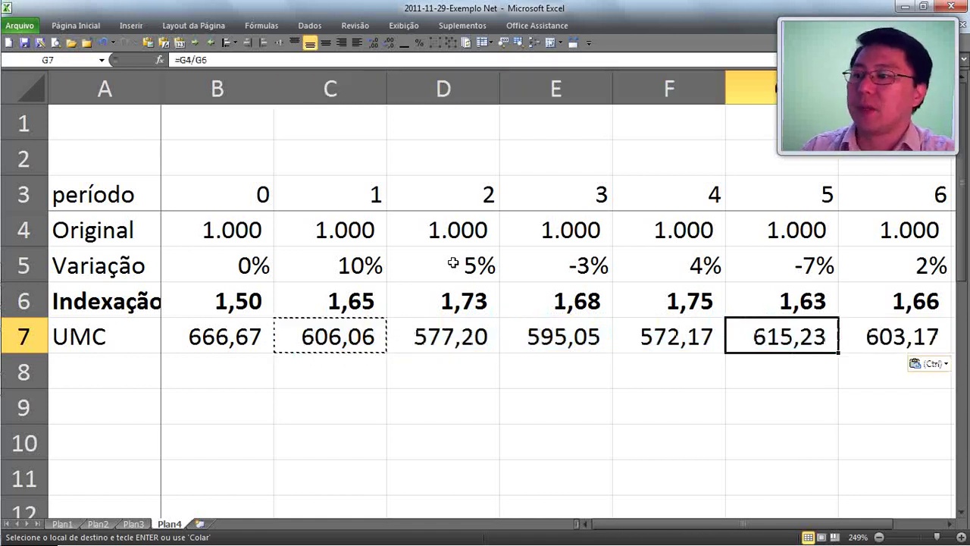
key("Right")
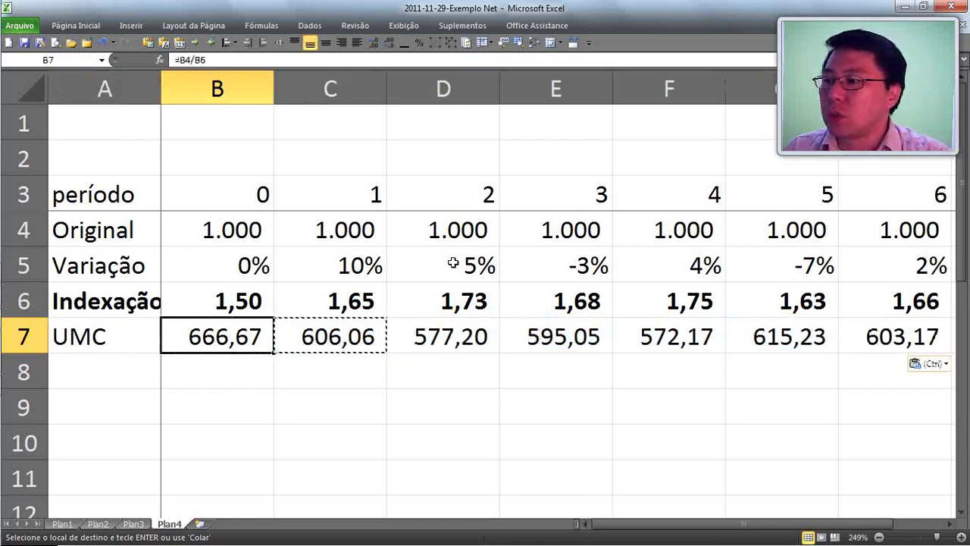
Compare the Original values in row 4 with the UMC values in row 7, starting from period 0
key("Up")
key("Up")
key("Up")
key("ctrl+shift+Right")
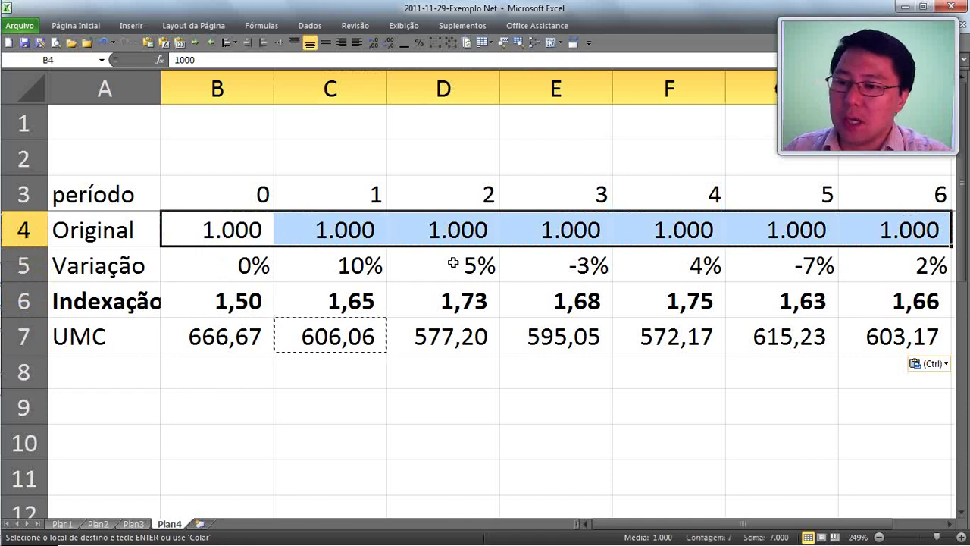
key("Up")
key("Up")
key("Down")
key("Down")
key("Down")
key("Down")
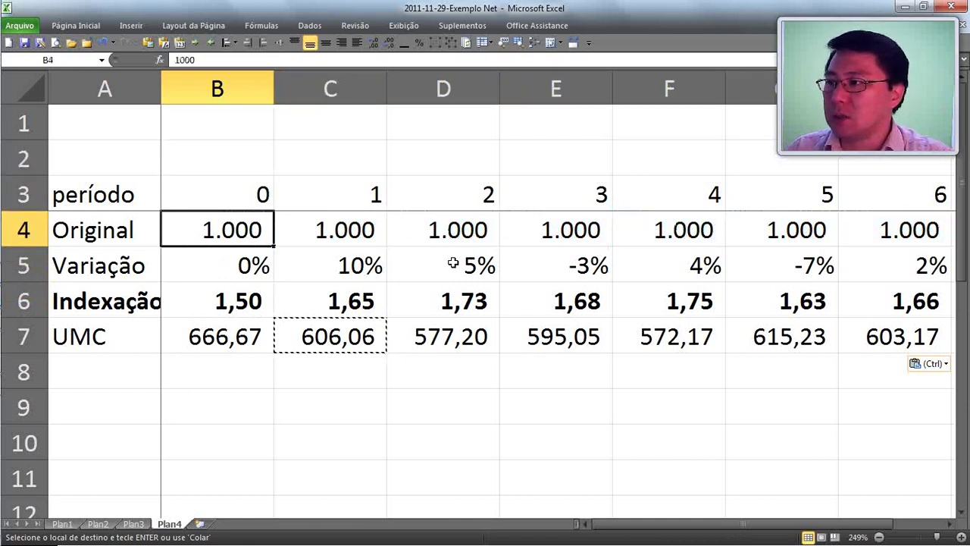
key("Down")
key("Left")
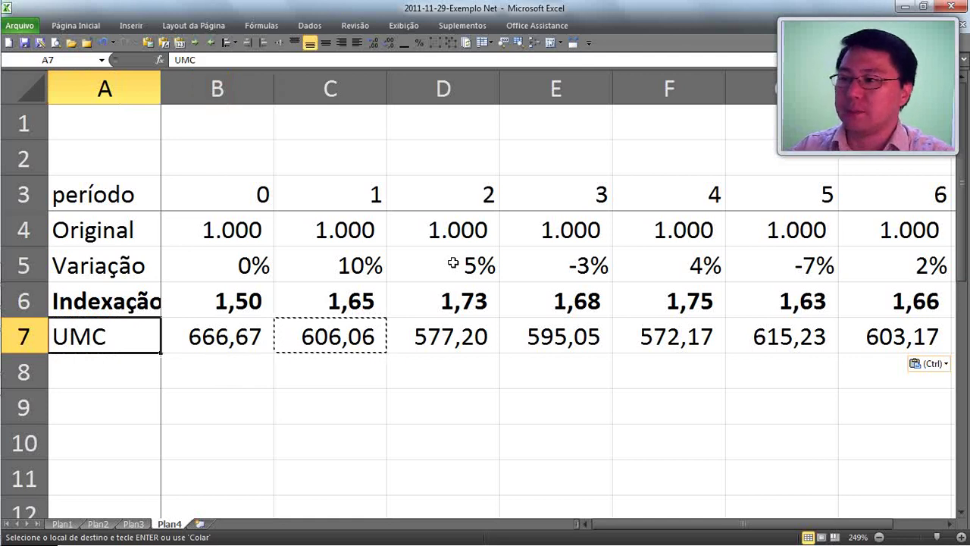
key("Right")
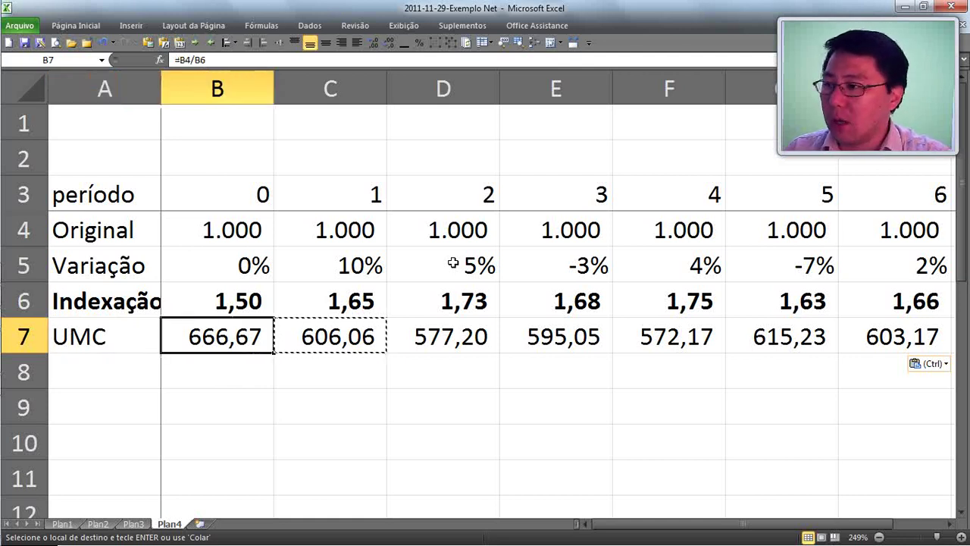
key("Down")
key("Up")
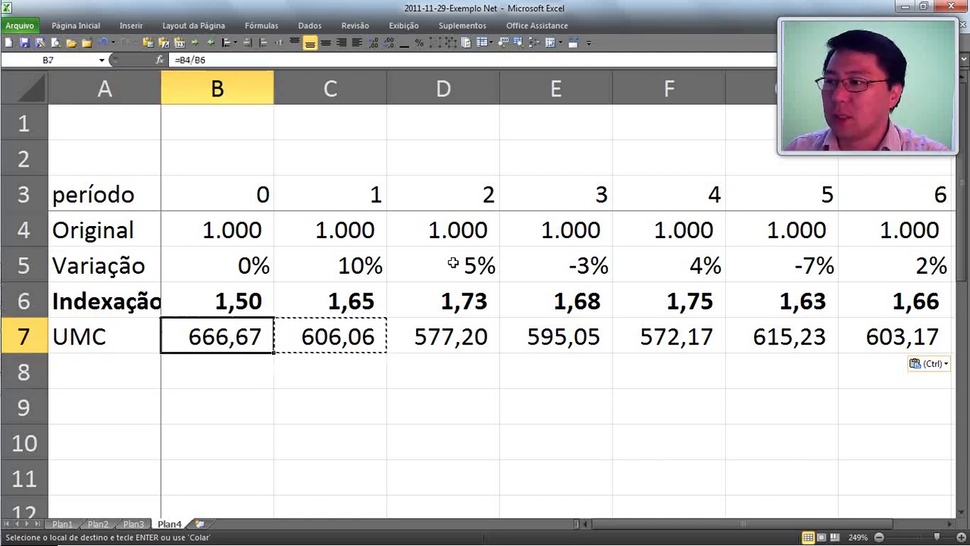
Total the UMC values of periods 0 to 6 in cell I7 with the formula =SOMA(B7:H7)
key("ctrl+Right")
key("Right")
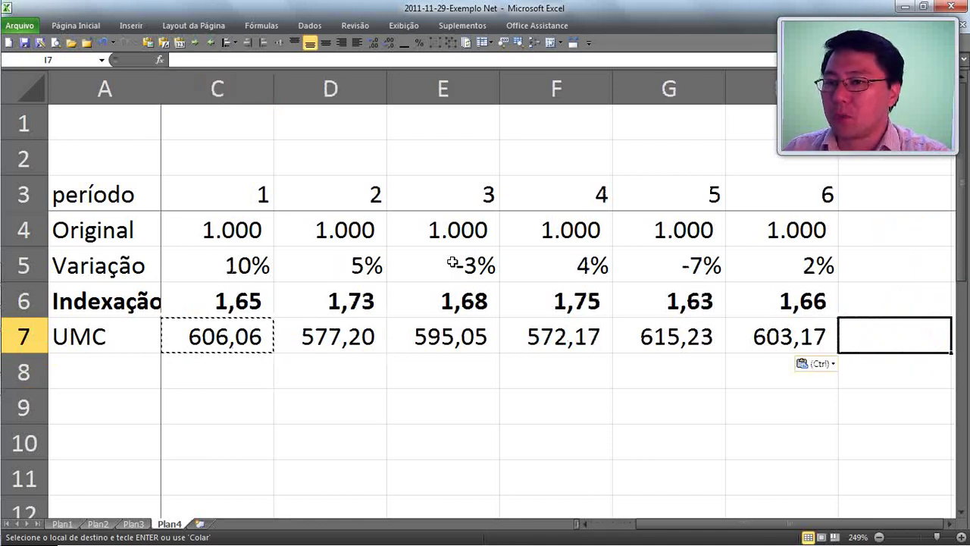
type("=SOMA")
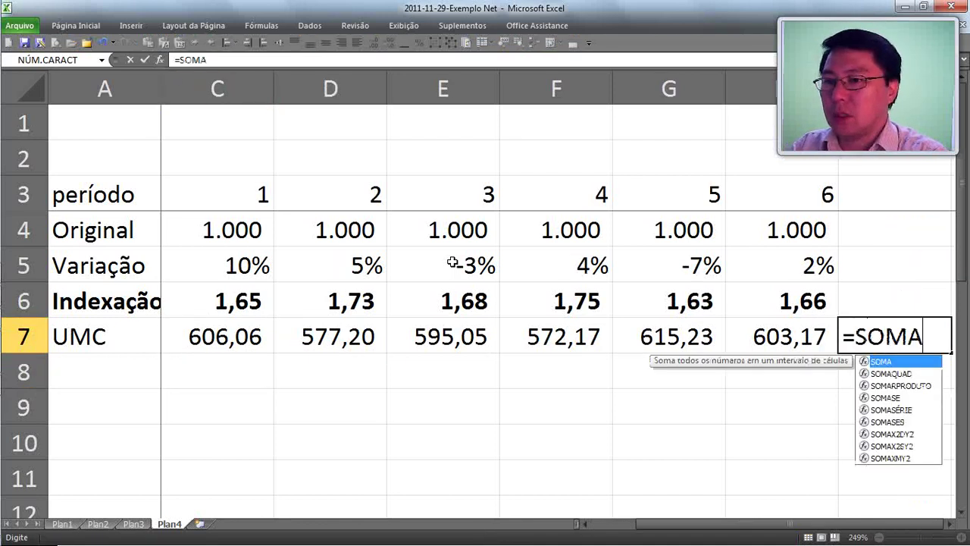
type("(")
key("Left")
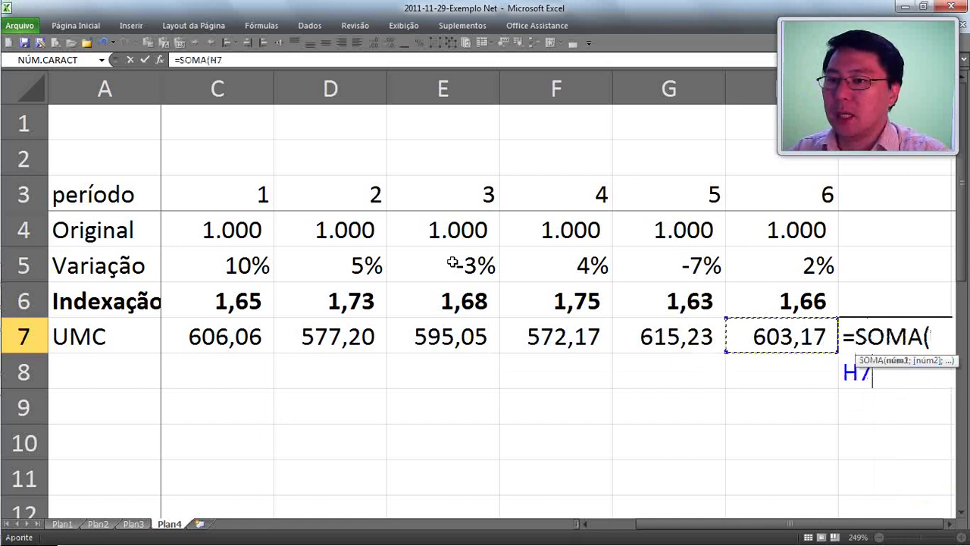
key("ctrl+shift+Left")
key("shift+Right")
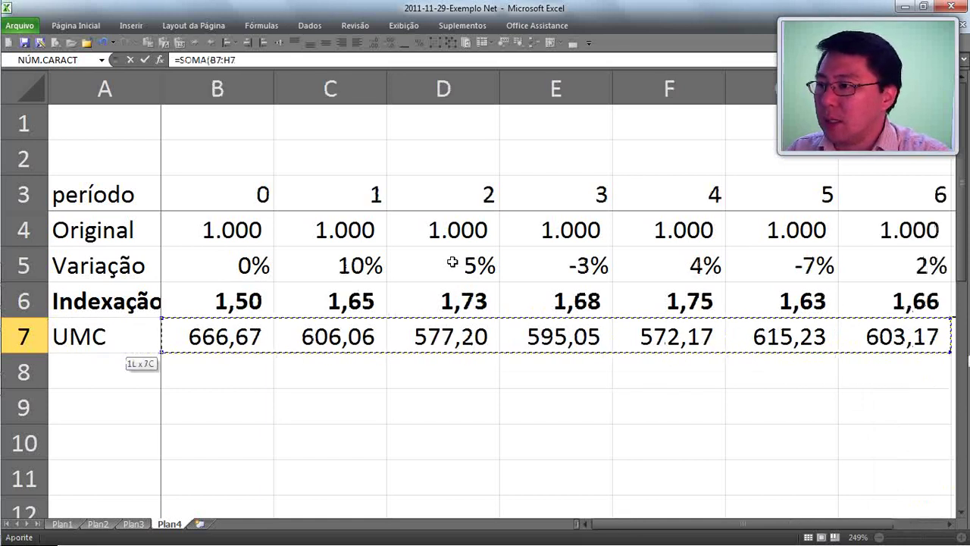
key("Return")
key("Up")
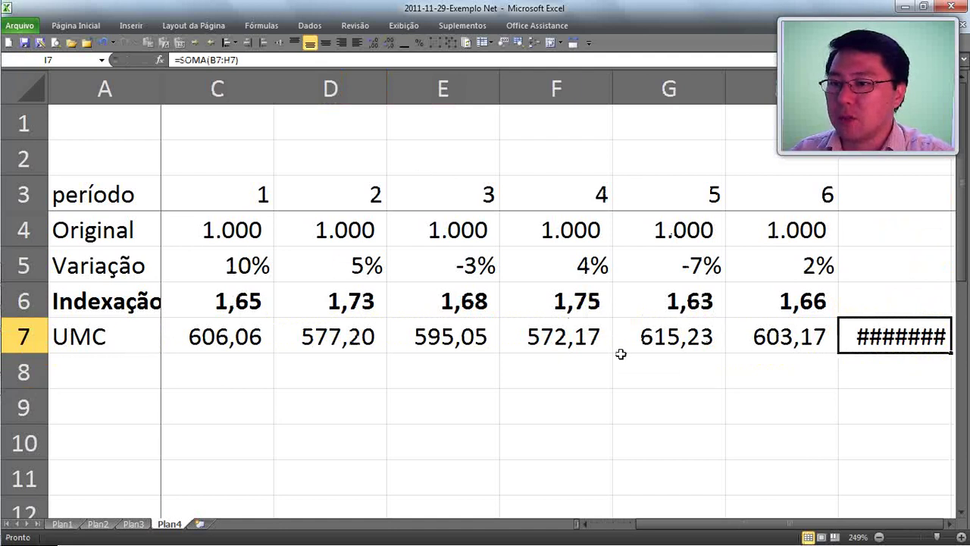
Fit column H to its contents and display the UMC total in cell I7 without decimal places
key("Right")
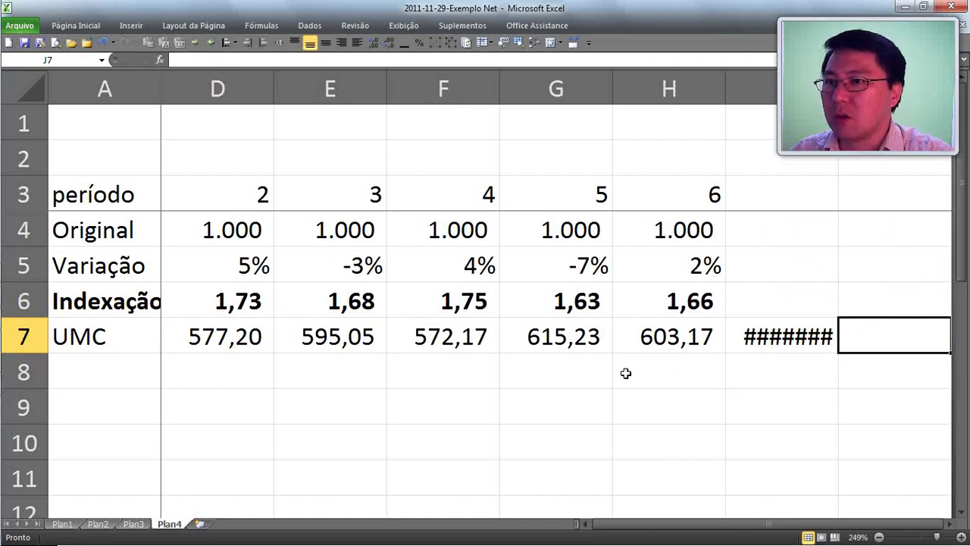
left_click(748, 82)
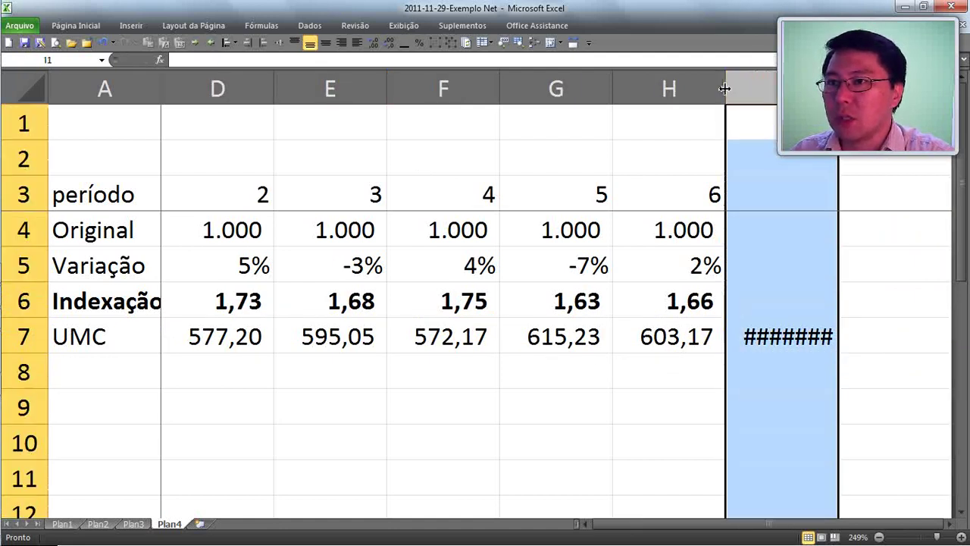
double_click(725, 88)
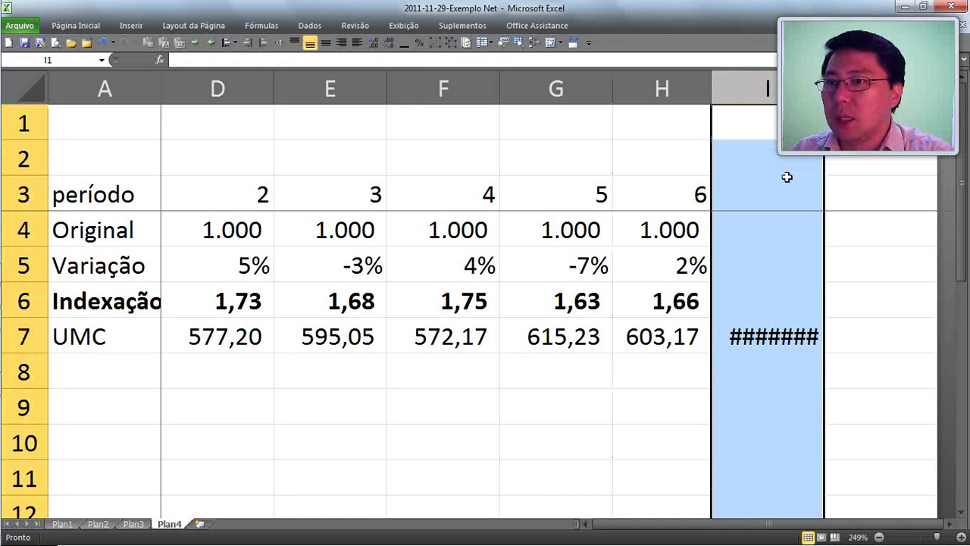
left_click(756, 338)
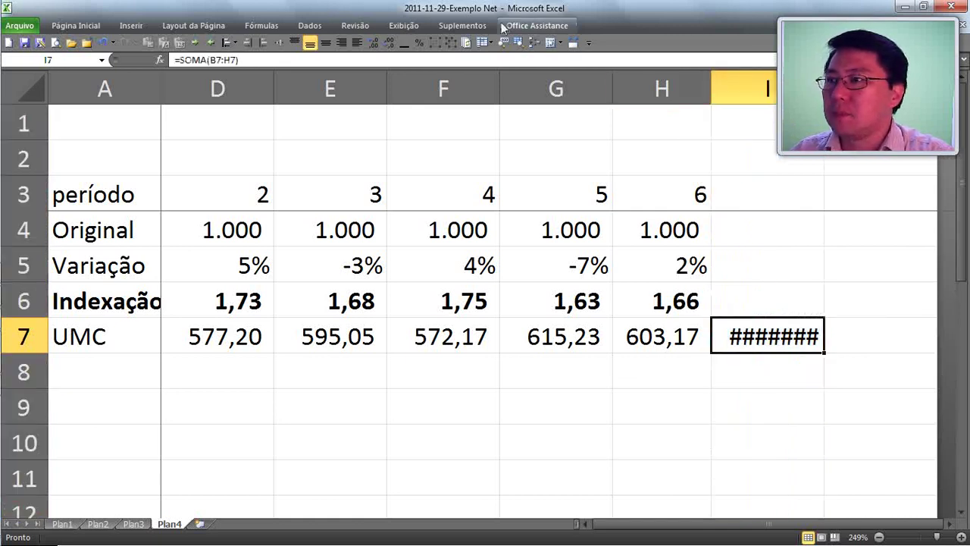
left_click(389, 43)
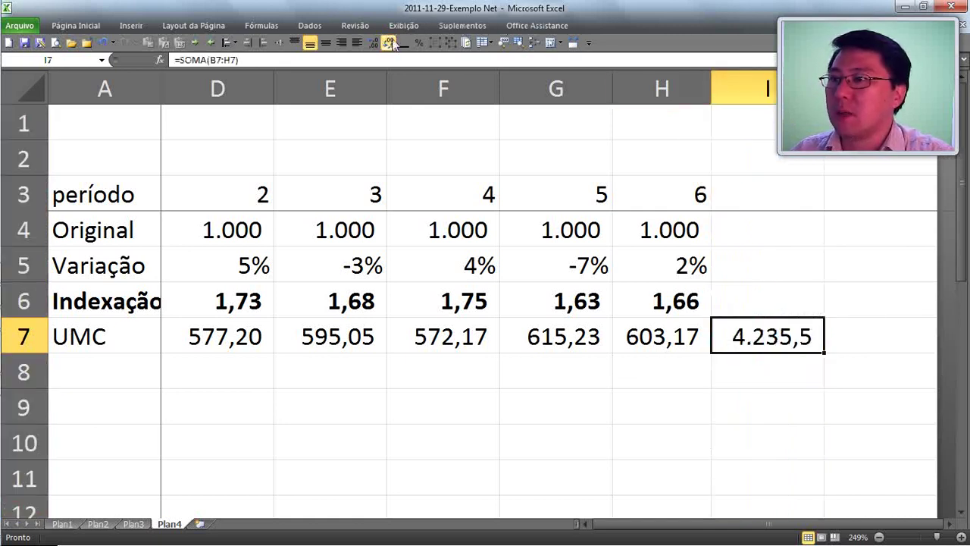
left_click(390, 43)
key("Left")
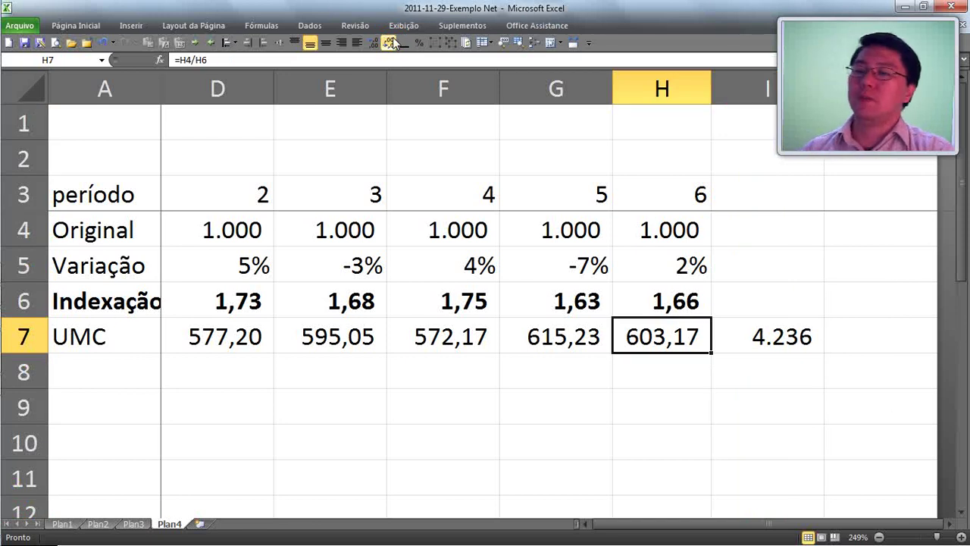
key("Right")
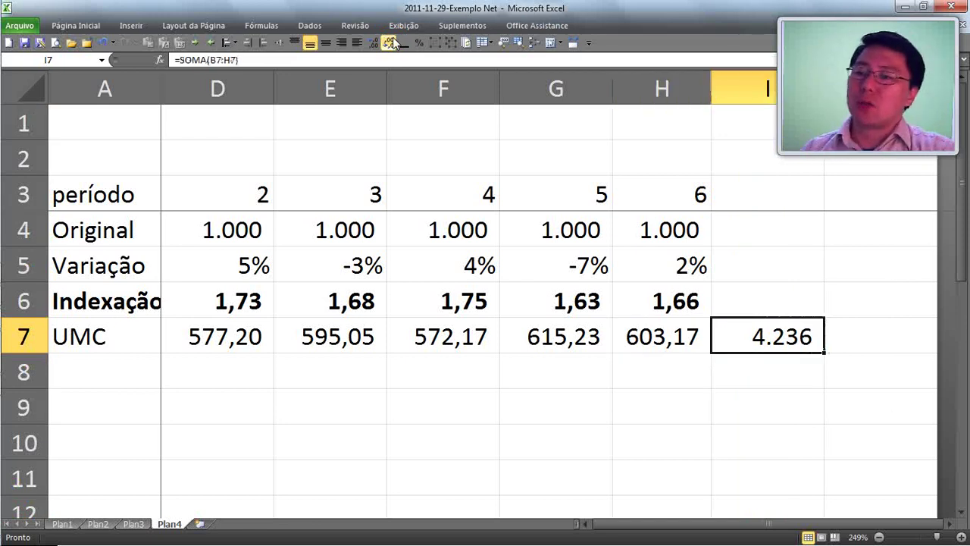
Copy the total formula from cell I7 to I4 to sum the Original values of all periods
key("Up")
key("Up")
key("Down")
key("Down")
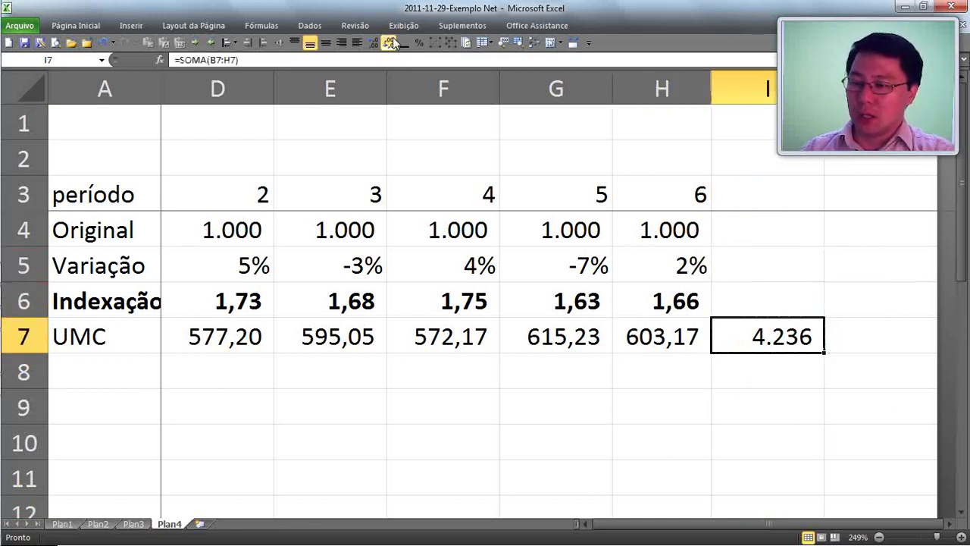
key("ctrl+c")
key("Up")
key("Up")
key("Up")
key("Up")
key("Down")
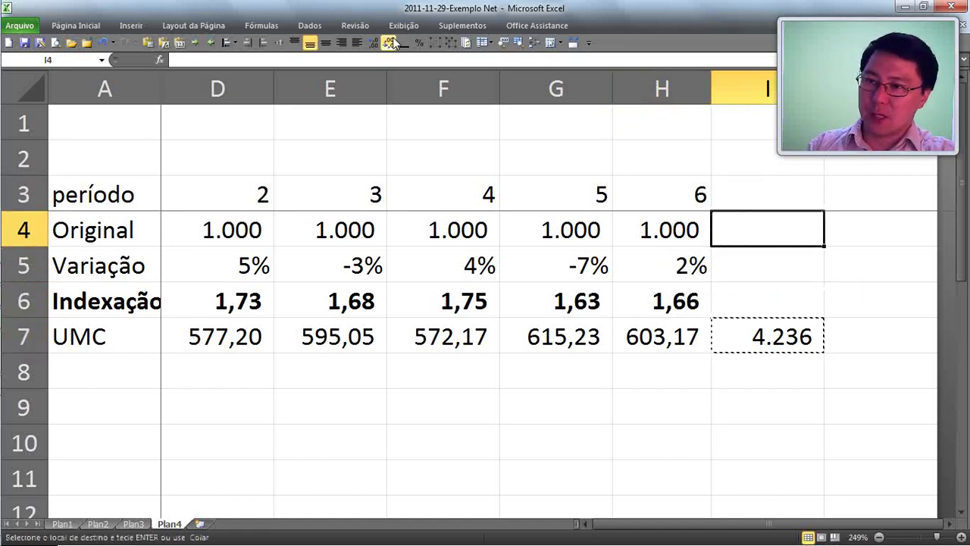
key("ctrl+v")
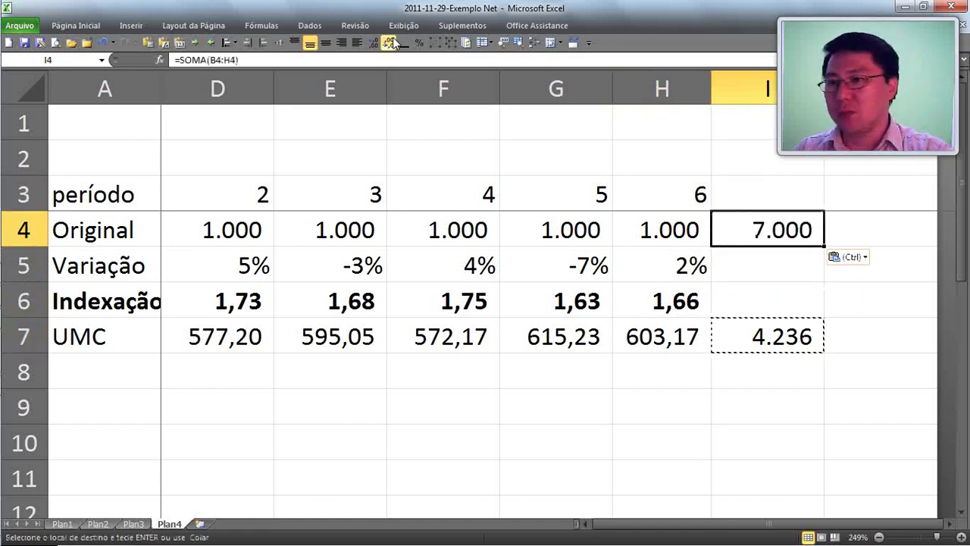
Review the UMC row with its total and the Indexação row back to the period 0 value in B6
key("Down")
key("Down")
key("Down")
key("shift+Home")
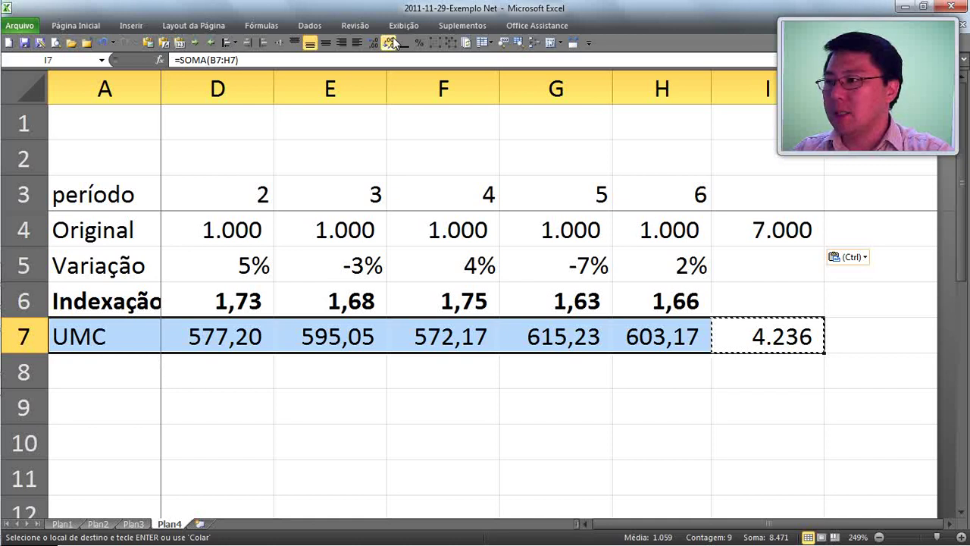
key("Up")
key("Left")
key("shift+Home")
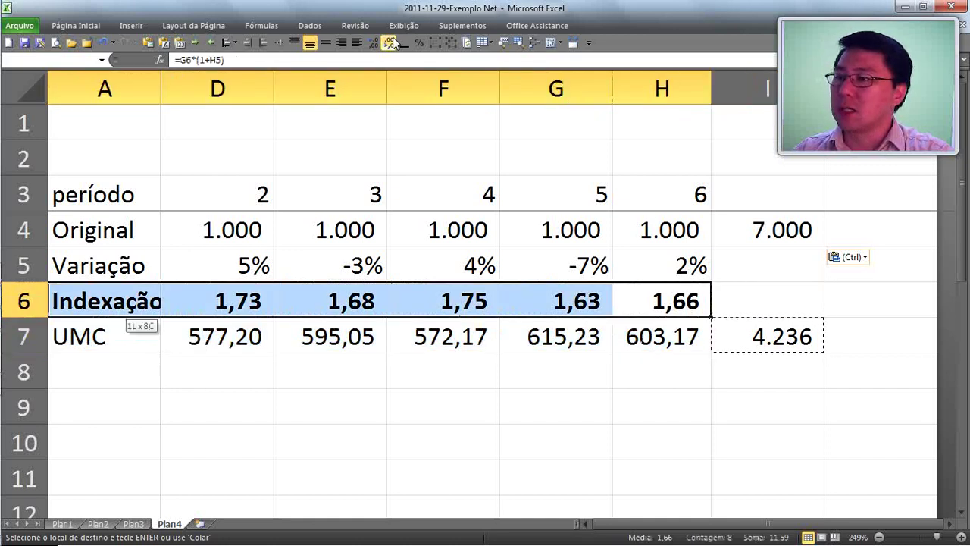
key("Right")
key("Left")
key("Left")
key("Home")
key("Right")
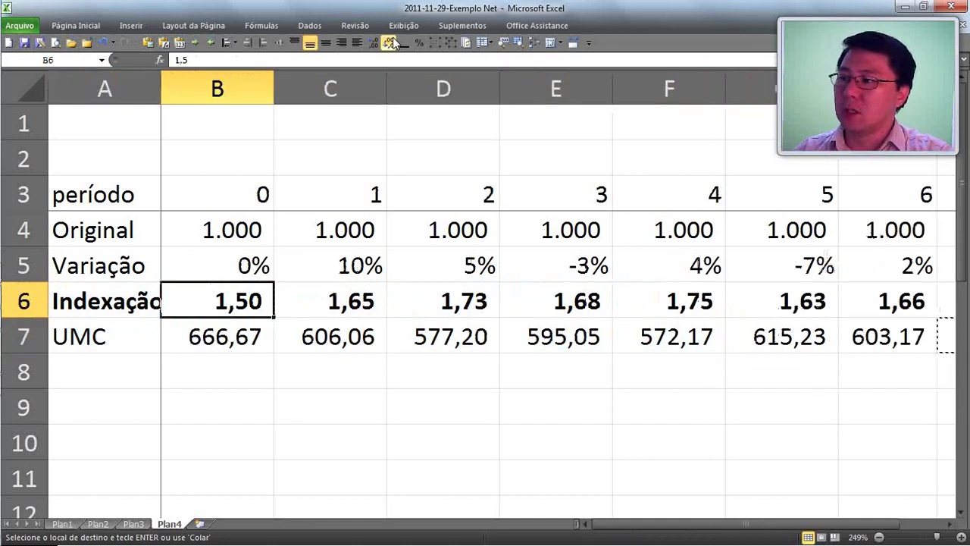
Zoom the worksheet to fit the UMC row, from its label in A7 through the total in I7
key("Down")
key("Left")
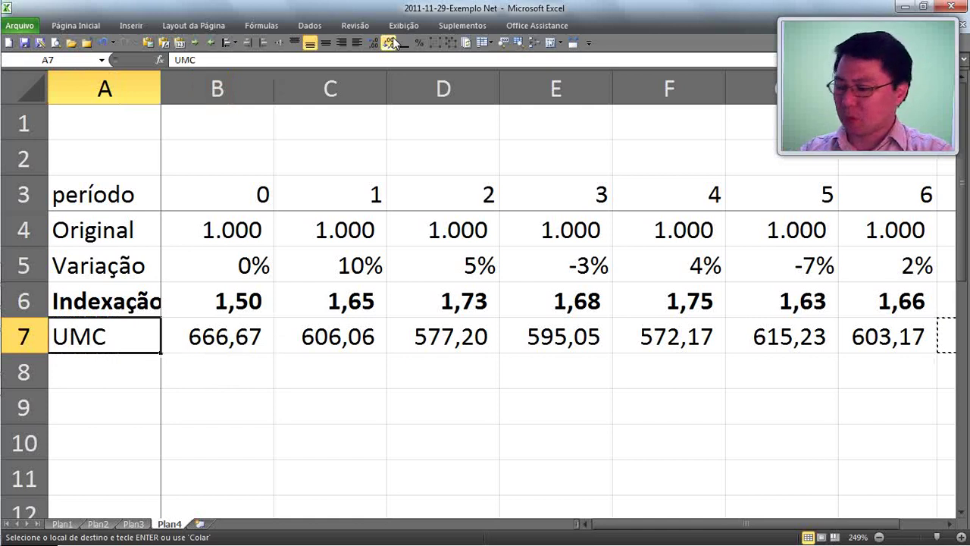
key("ctrl+shift+Right")
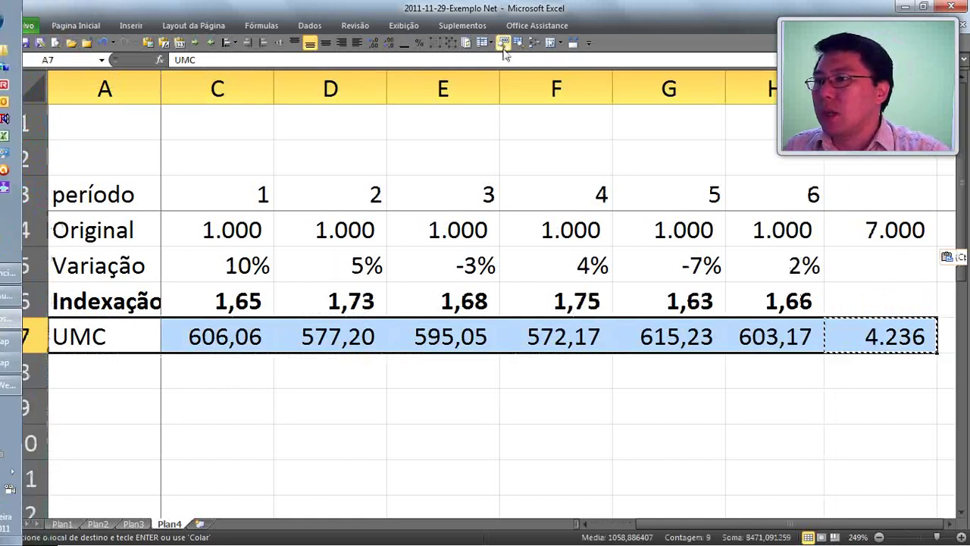
left_click(503, 43)
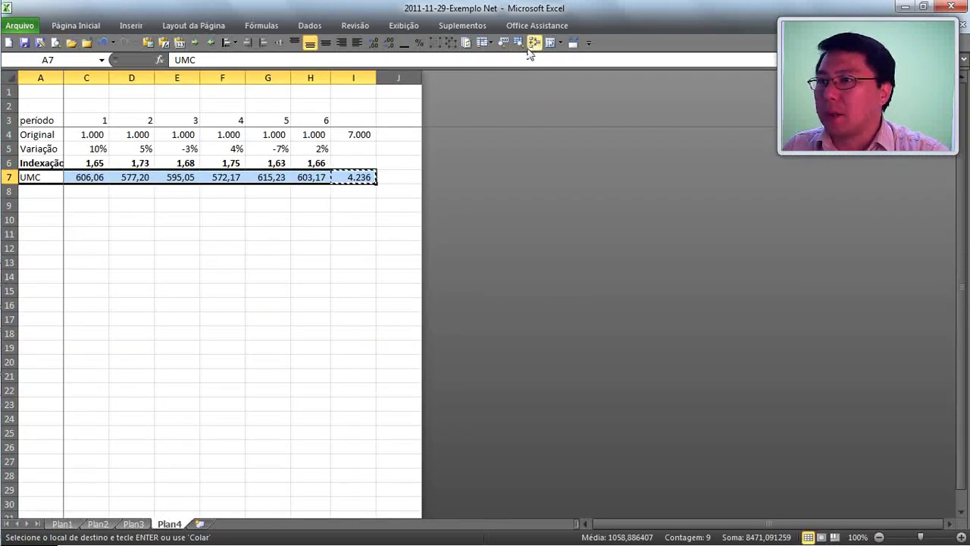
left_click(533, 43)
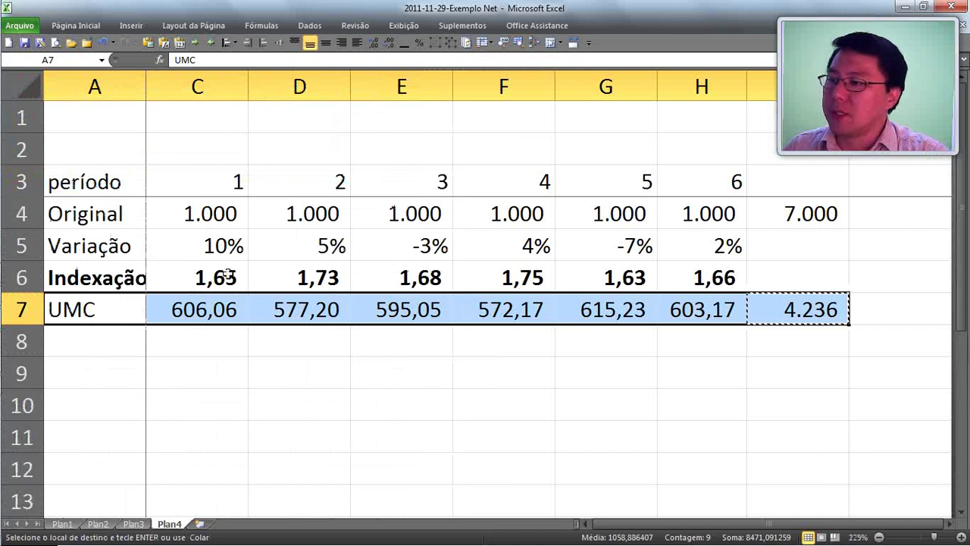
key("Left")
key("Right")
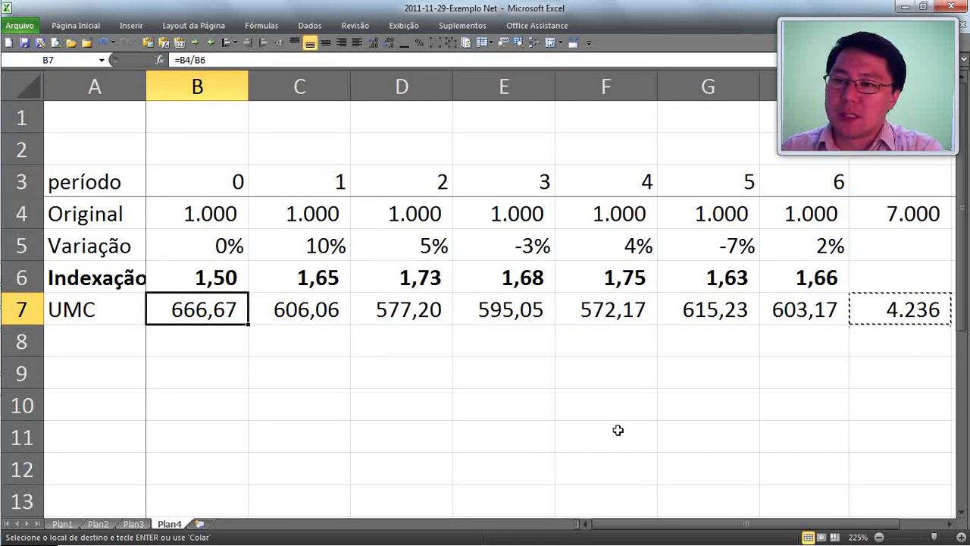
Examine the period 0 Variação, Indexação and UMC values in cells B5 to B7
key("Up")
key("Up")
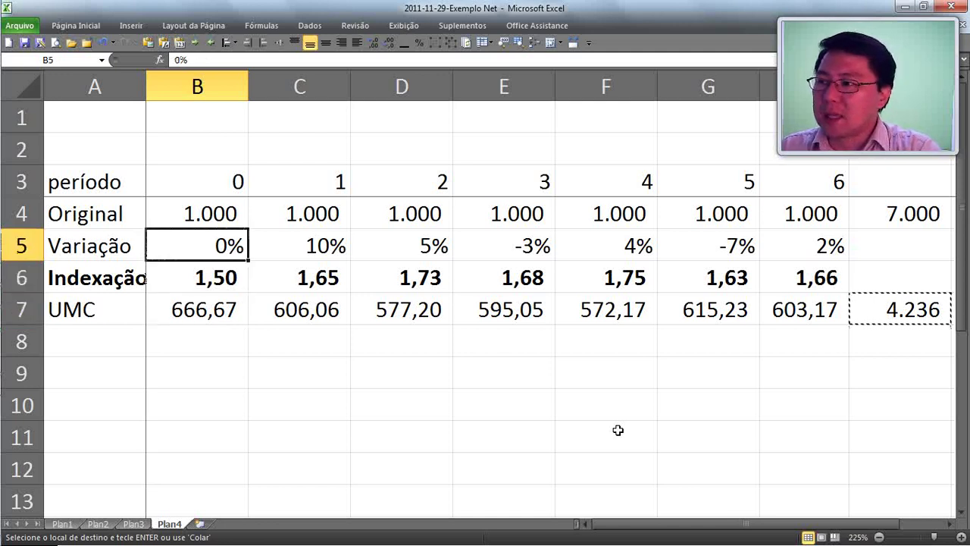
key("shift+Down")
key("shift+Down")
key("Down")
key("Down")
key("Down")
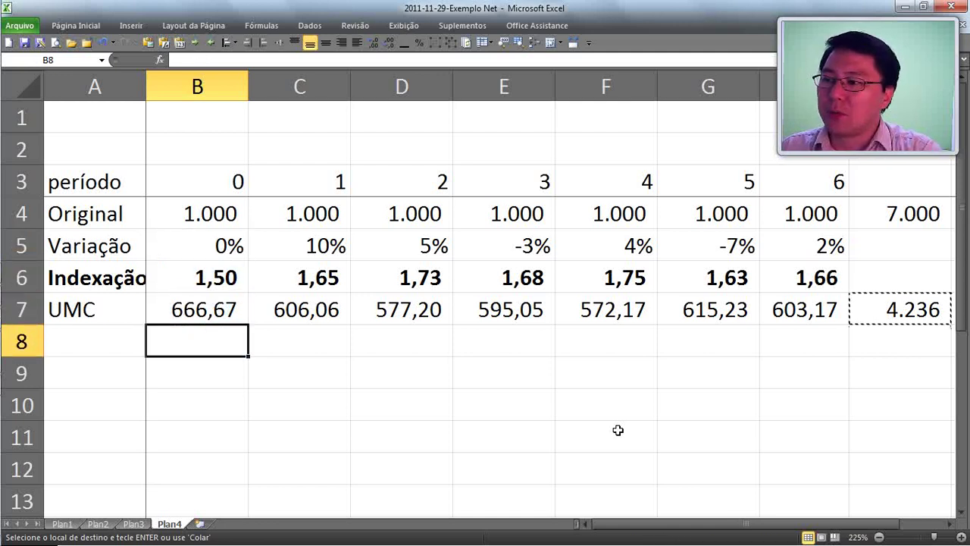
key("Up")
key("Down")
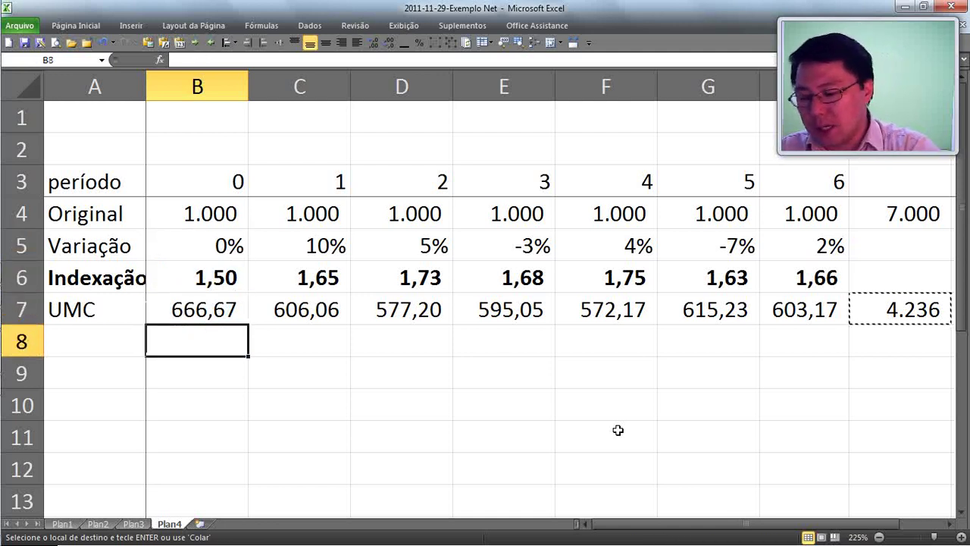
Calculate seven times the period 0 UMC value in B8 with =B7*7 and fit column B's width to it
type("=")
key("Up")
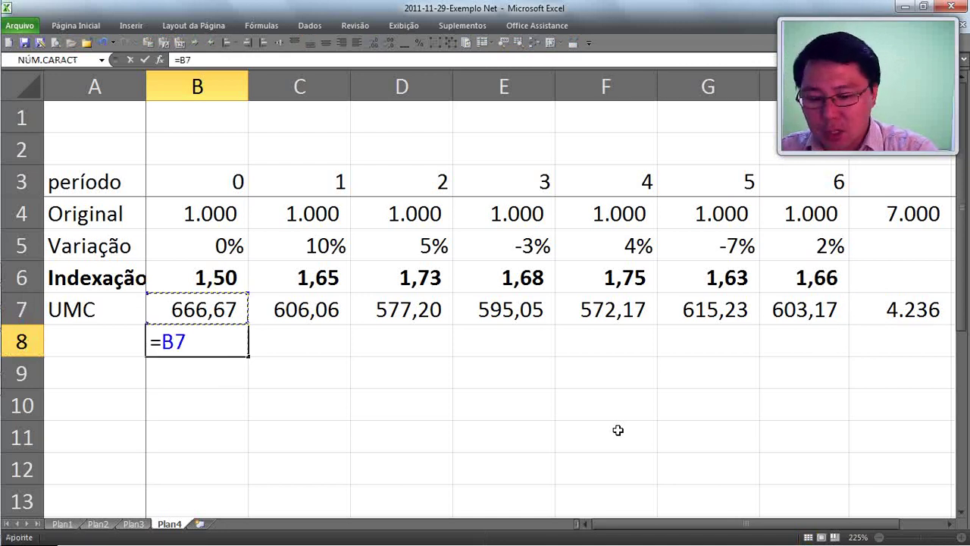
type("*7")
key("Return")
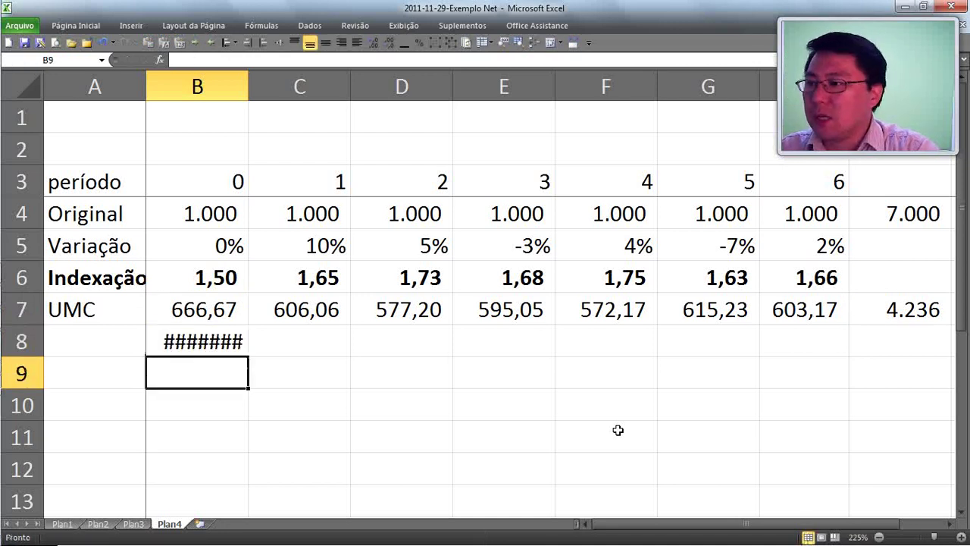
key("Up")
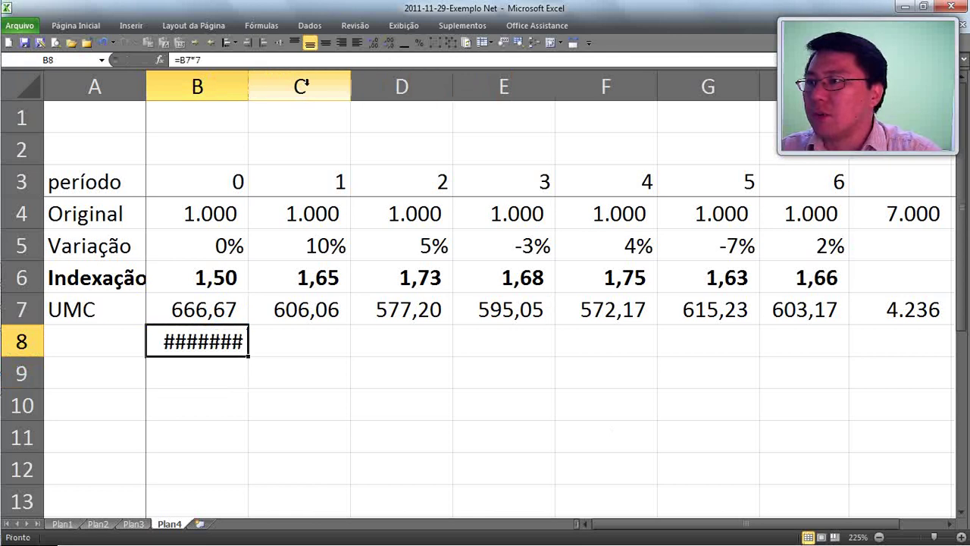
double_click(249, 88)
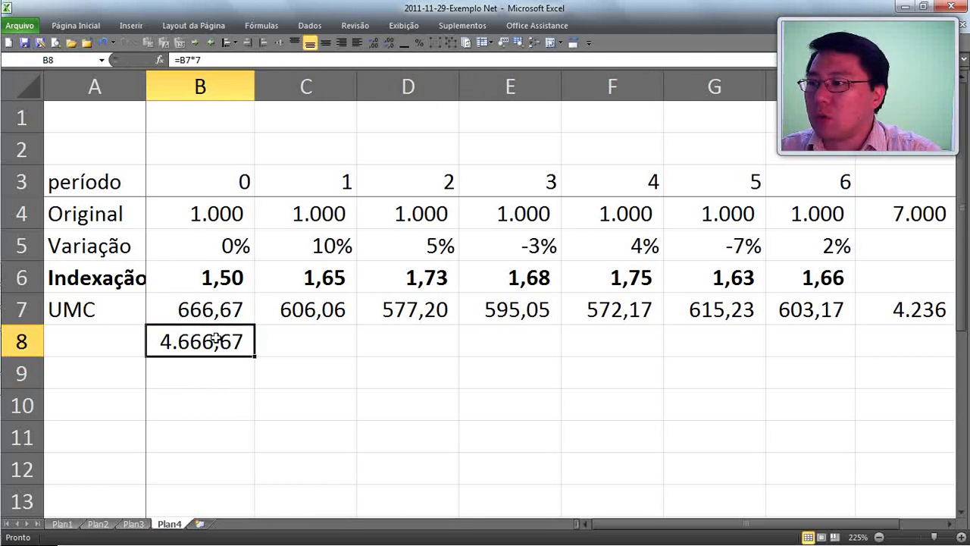
Compare the trial calculation in B8 with the UMC total in I7 and clear B8
left_click(893, 309)
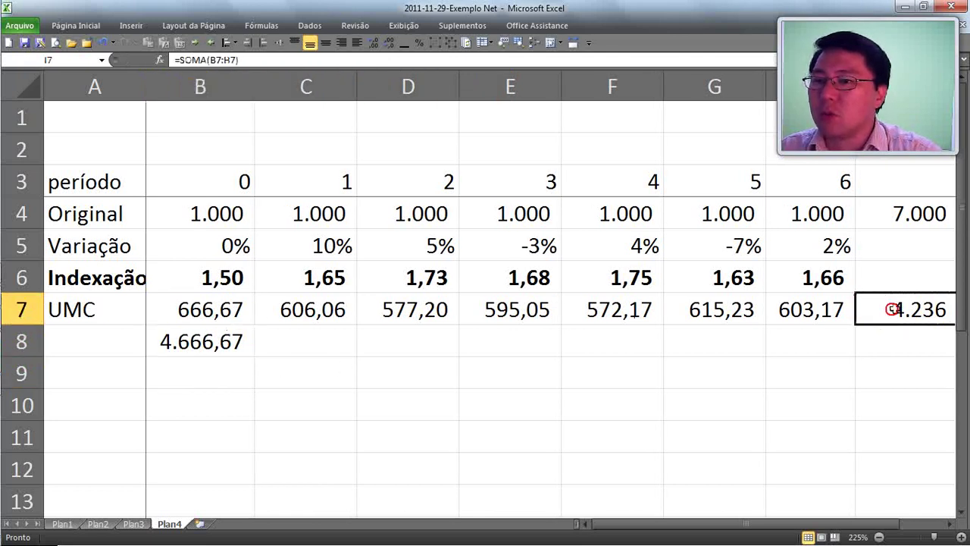
left_click(212, 342)
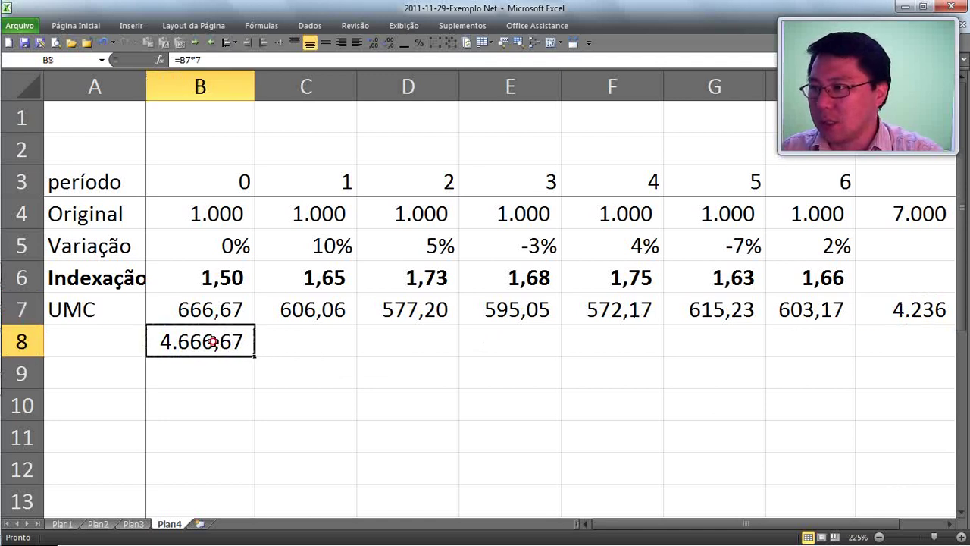
key("Delete")
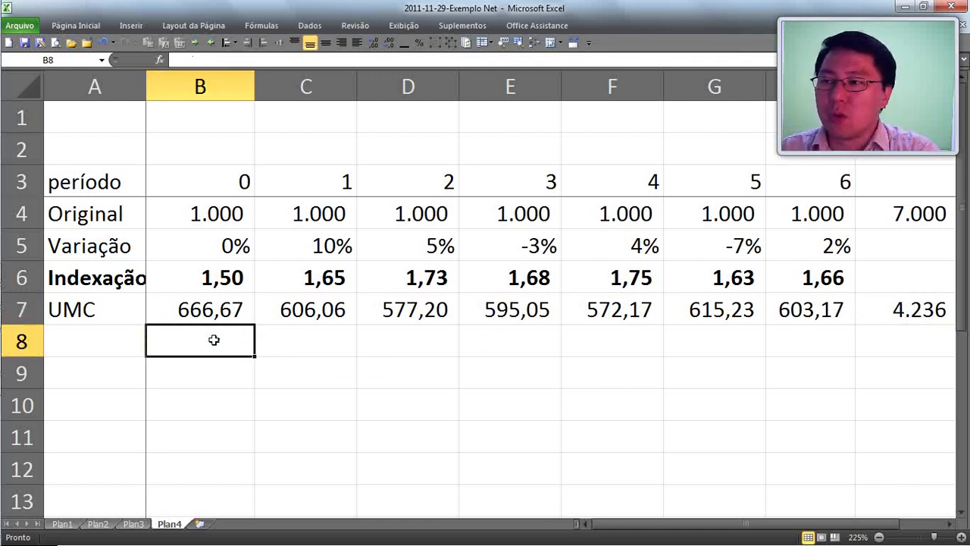
Change the UMC row label in A7 to USD
key("Up")
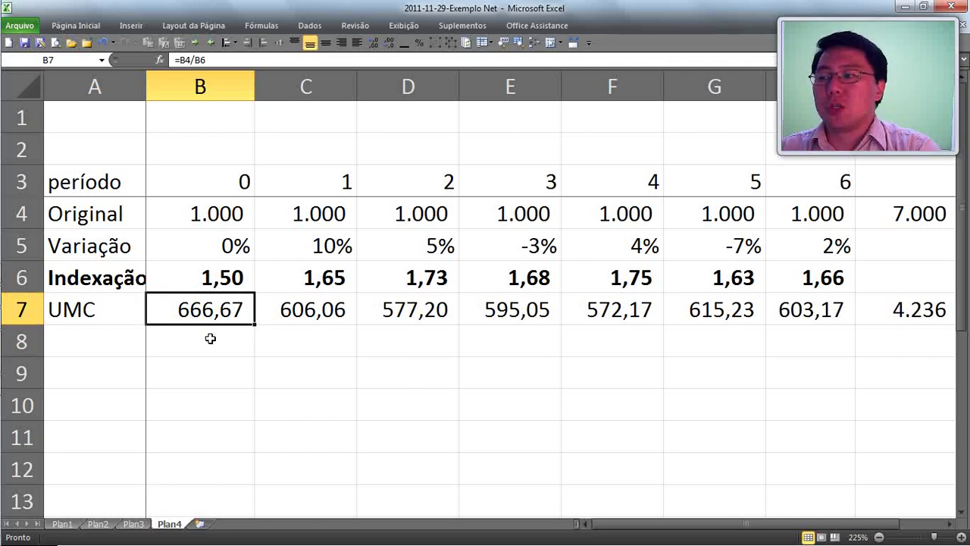
key("Down")
key("Left")
key("Up")
key("Caps_Lock")
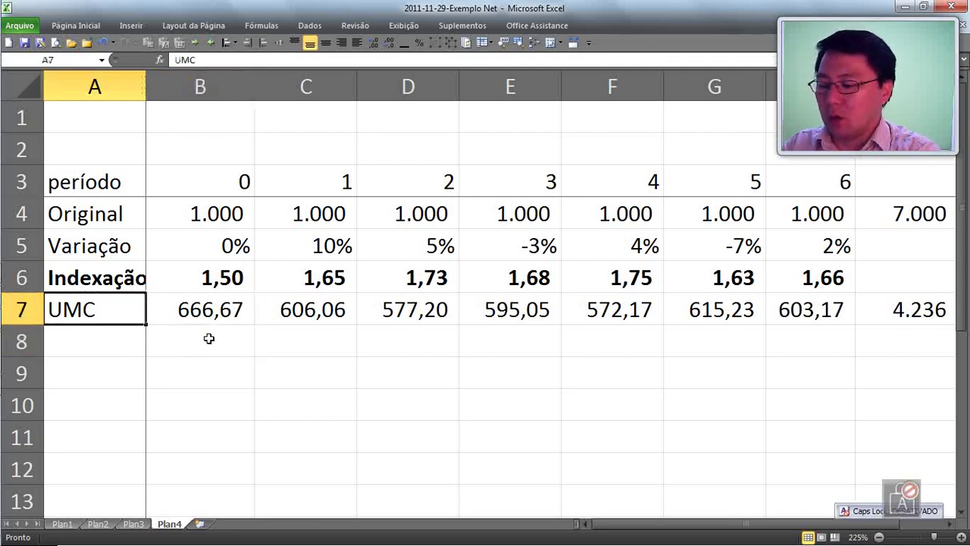
type("us")
key("BackSpace")
key("Caps_Lock")
type("US")
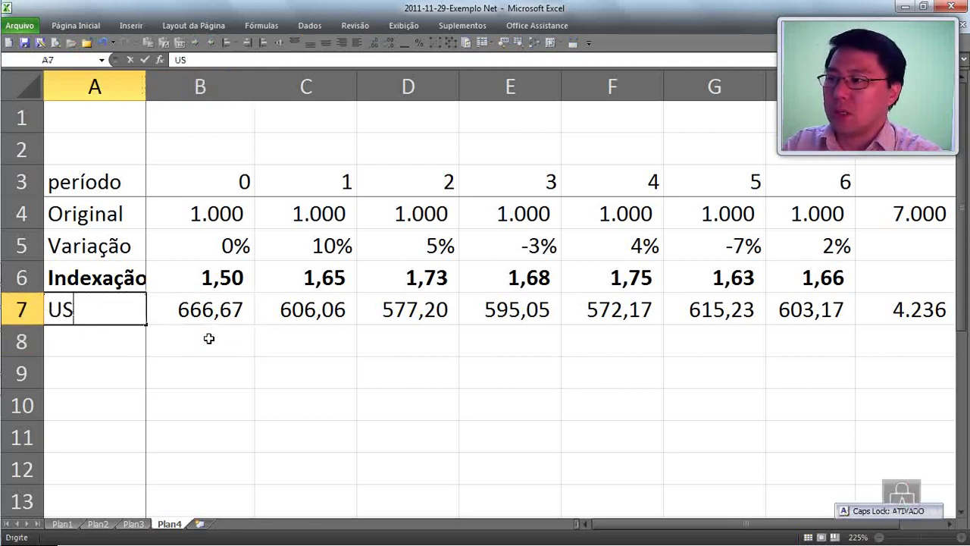
type("D")
key("Return")
Enter the row label USD Acum in A8
type("USD")
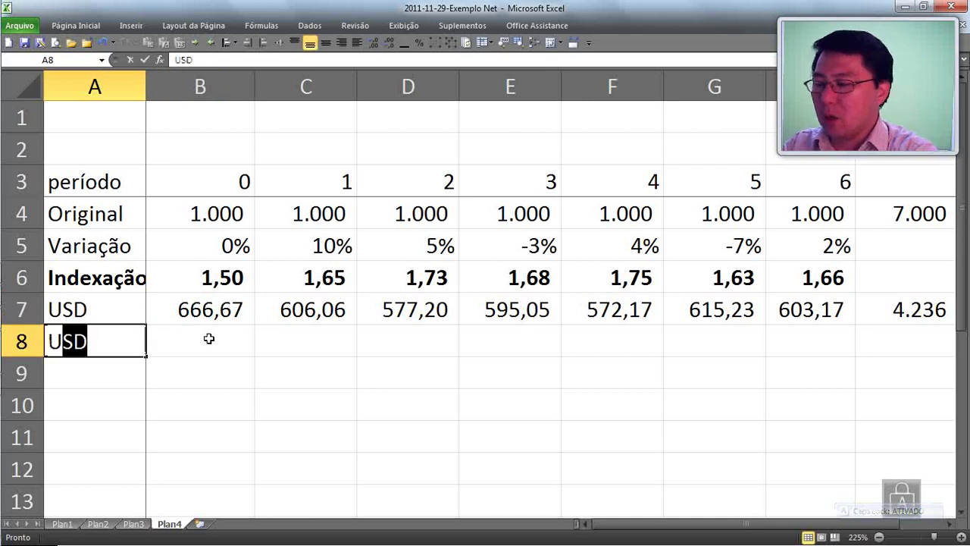
type(" A")
key("Caps_Lock")
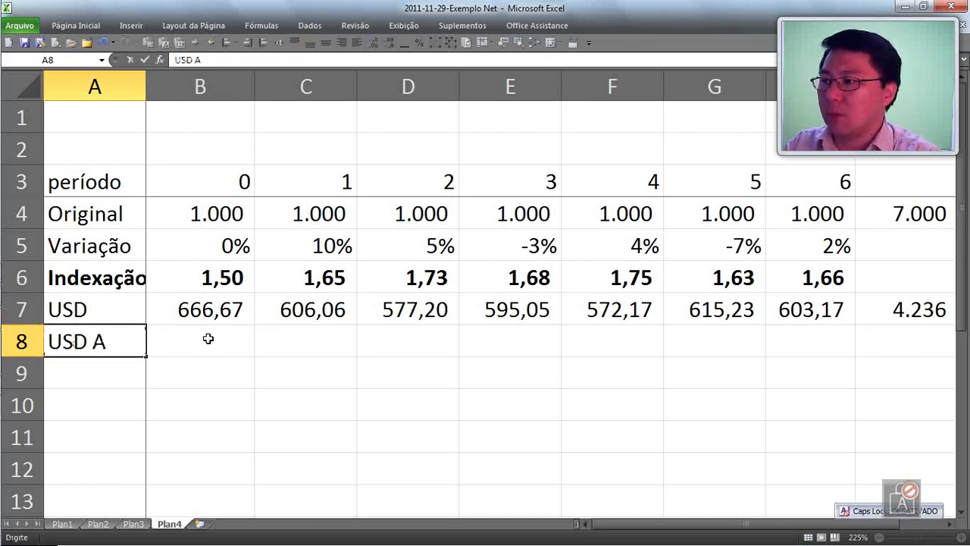
type("cum")
key("Return")
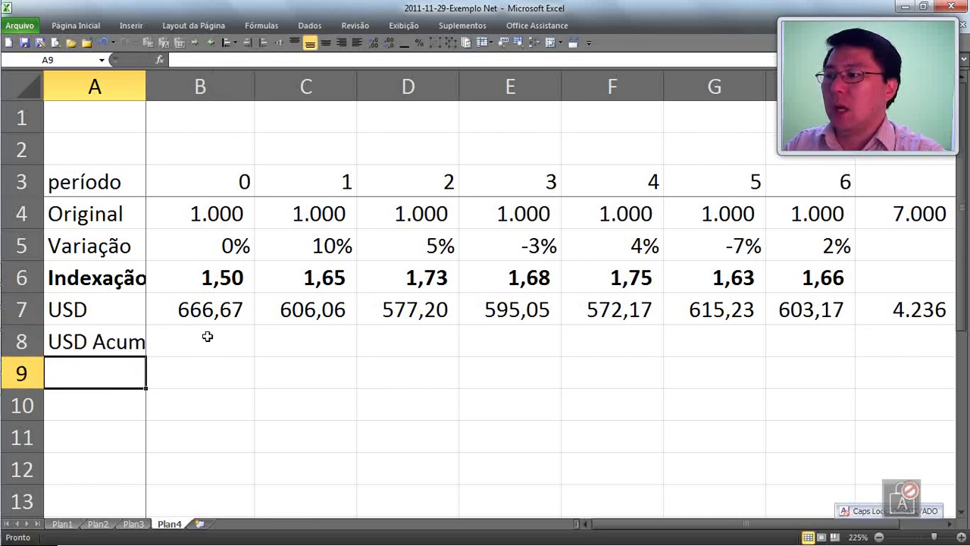
Start the USD Acum row by entering =B7 in B8 for period 0
left_click(208, 336)
type("=")
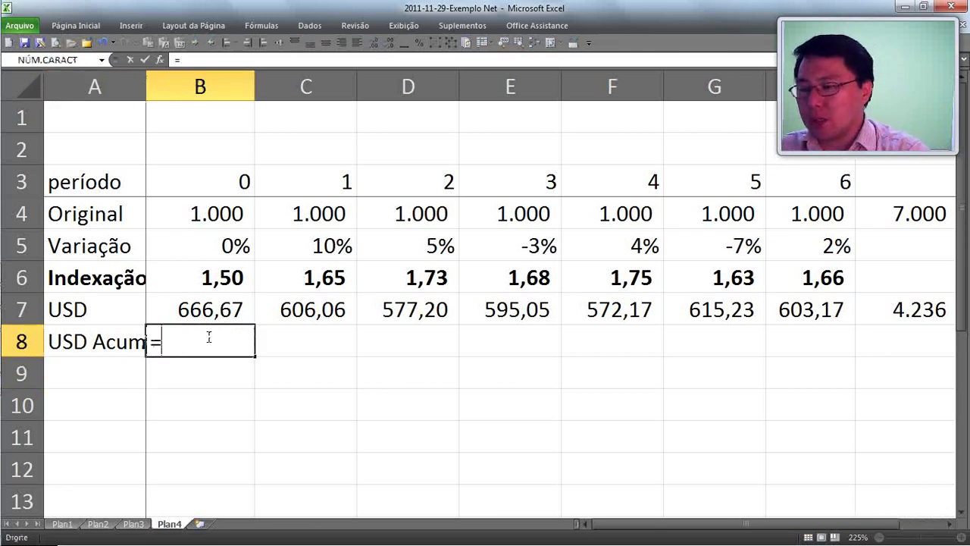
type("B7")
key("Return")
key("Up")
Enter =B8+C7 in C8 to accumulate the USD value of period 1
key("Right")
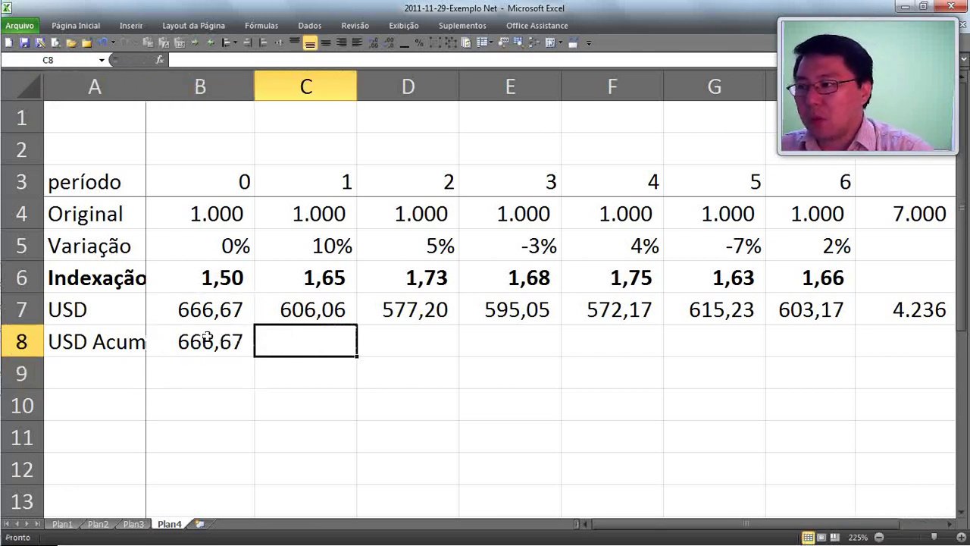
type("=")
key("Left")
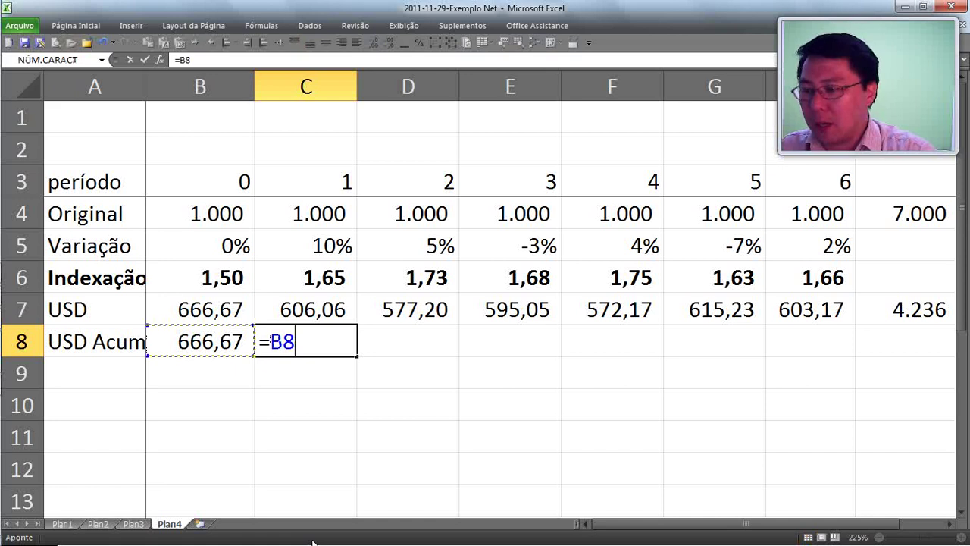
type("+")
key("Up")
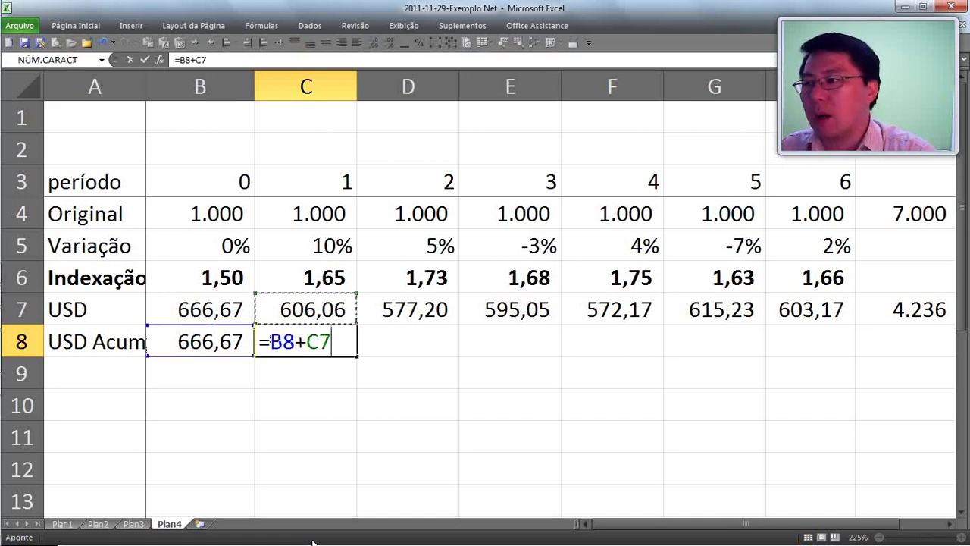
key("Return")
key("Up")
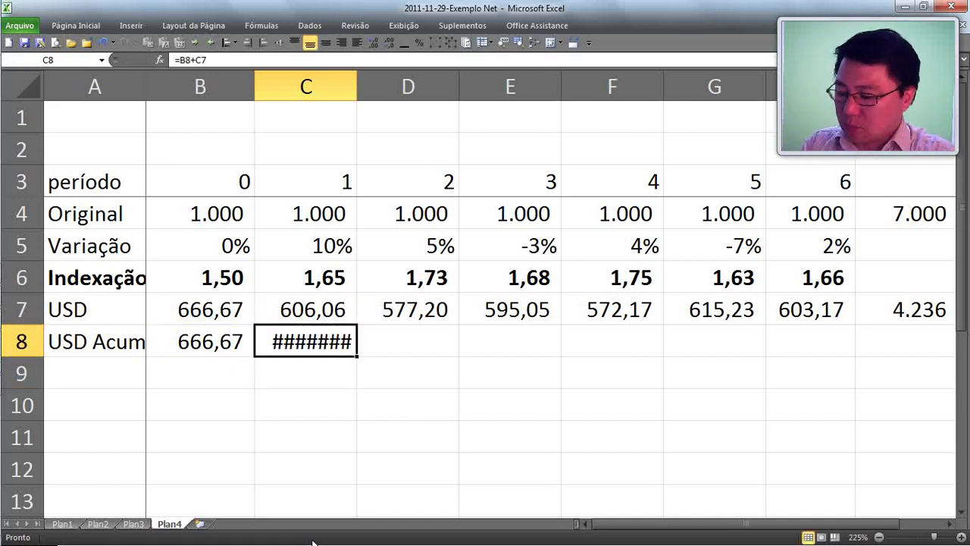
Copy the accumulation formula from C8 across the USD Acum row through period 6 in H8
key("ctrl+c")
key("Up")
key("ctrl+Right")
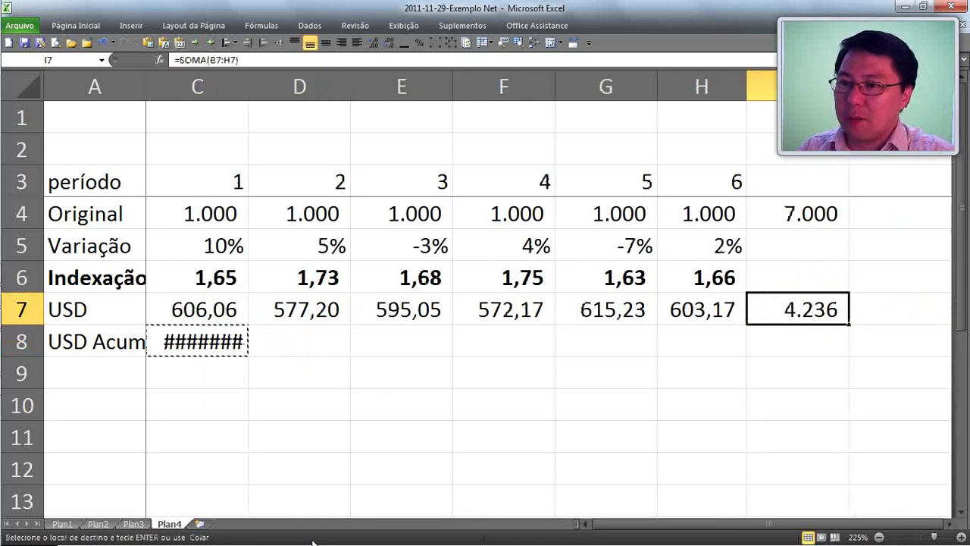
key("Down")
key("Left")
key("shift+Left")
key("shift+Left")
key("shift+Left")
key("shift+Left")
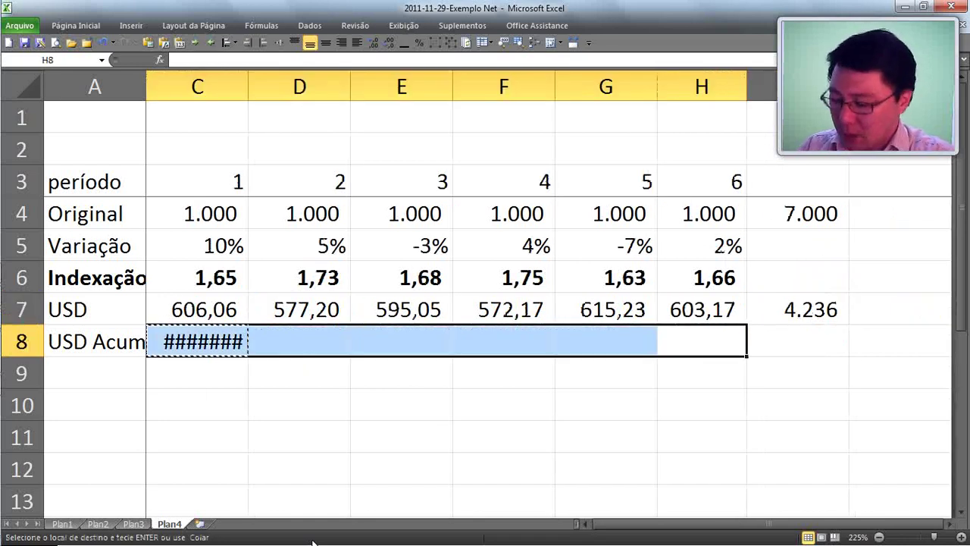
key("ctrl+v")
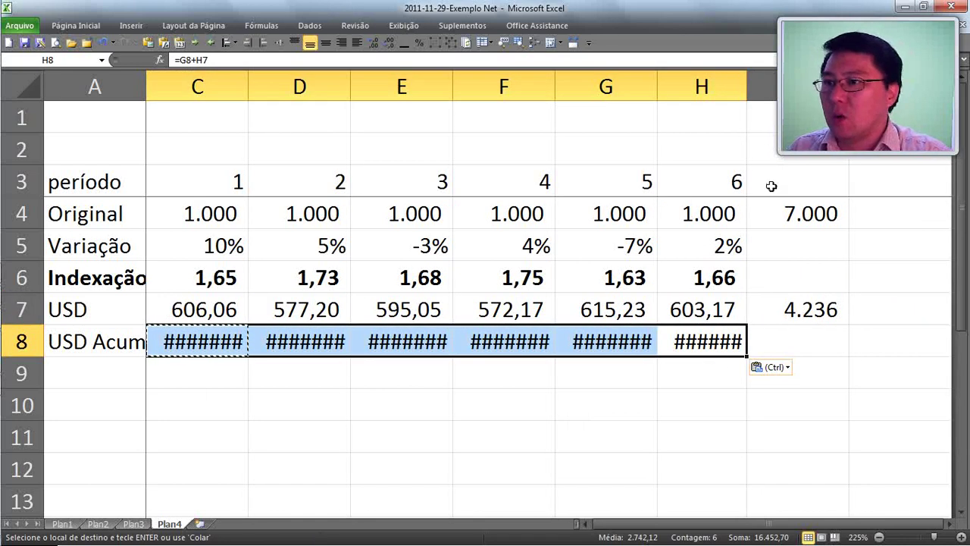
Widen columns B to H together so the accumulated values fit
mouse_move(725, 86)
left_mouse_down()
mouse_move(152, 86)
mouse_move(200, 86)
left_mouse_up()
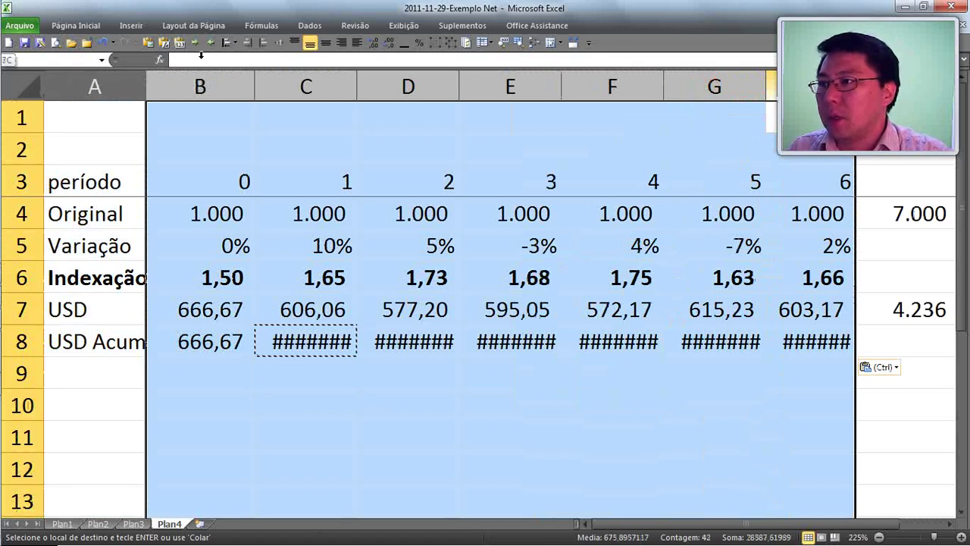
left_click(251, 86)
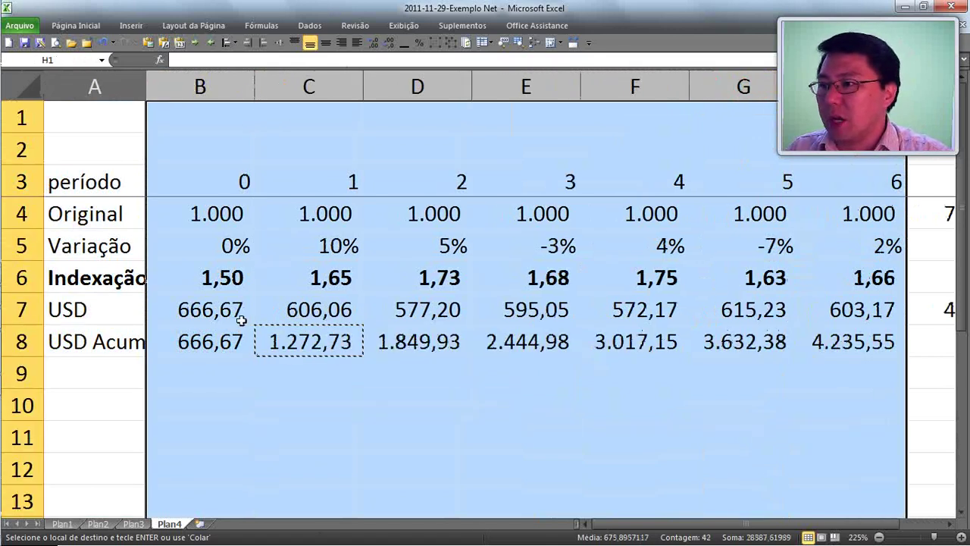
left_click(208, 338)
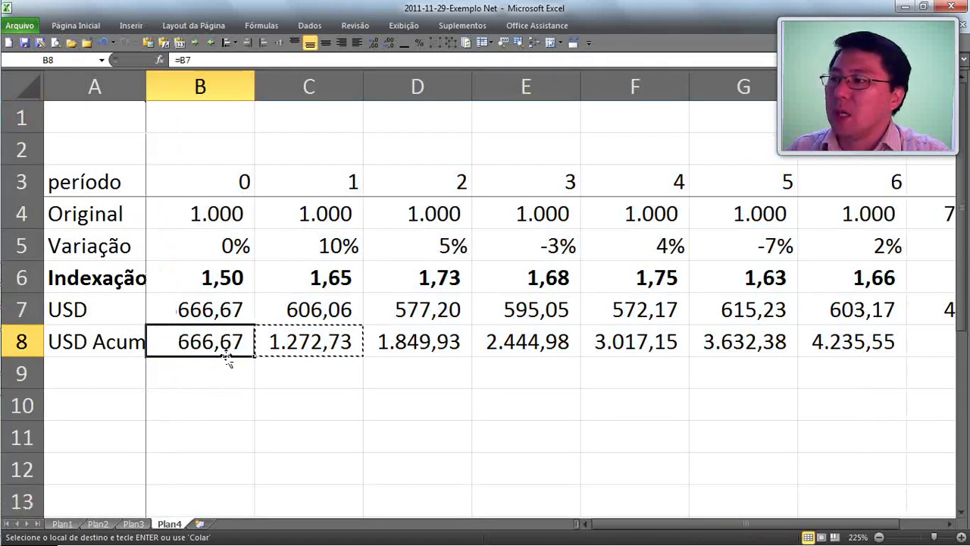
Highlight the USD Acum row from A8 to H8 with a yellow fill
left_click(85, 341)
key("ctrl+shift+Right")
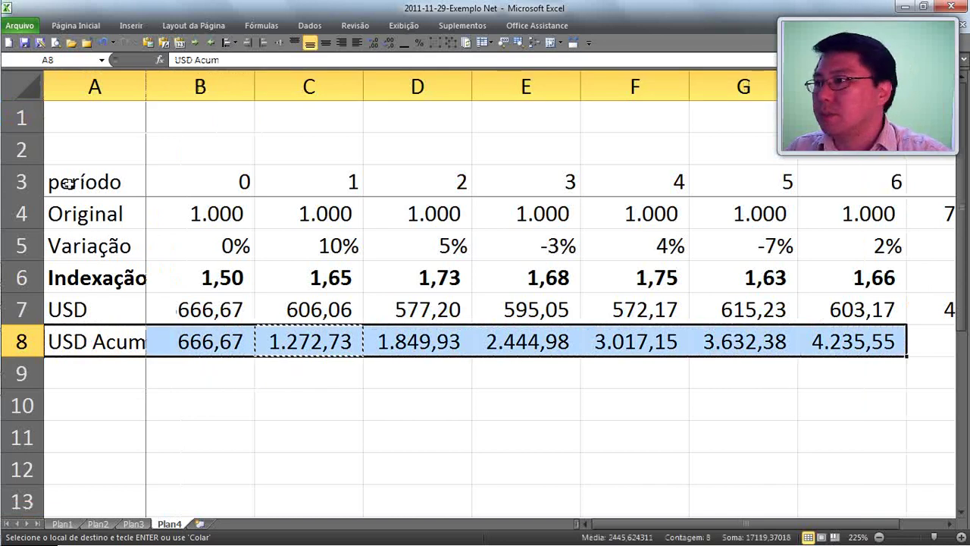
left_click(75, 25)
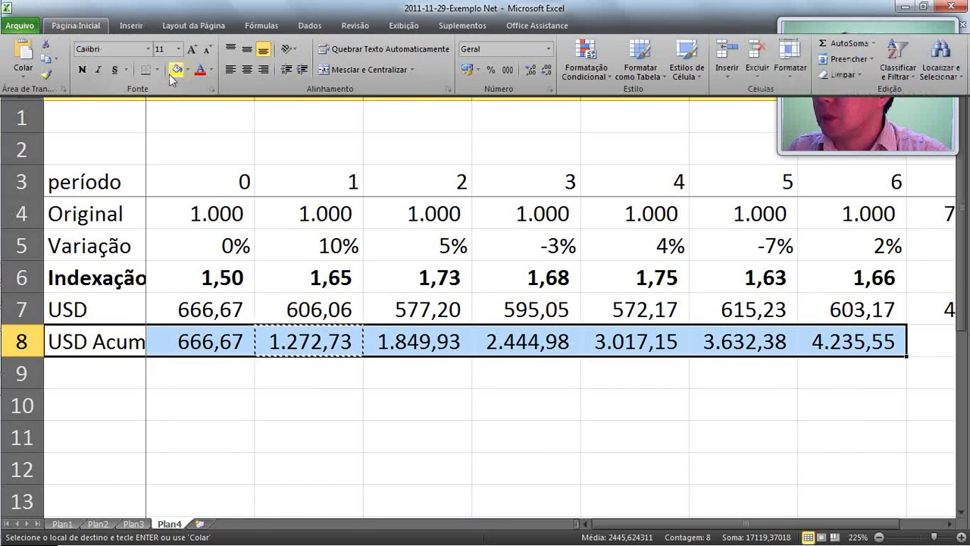
left_click(177, 69)
left_click(176, 345)
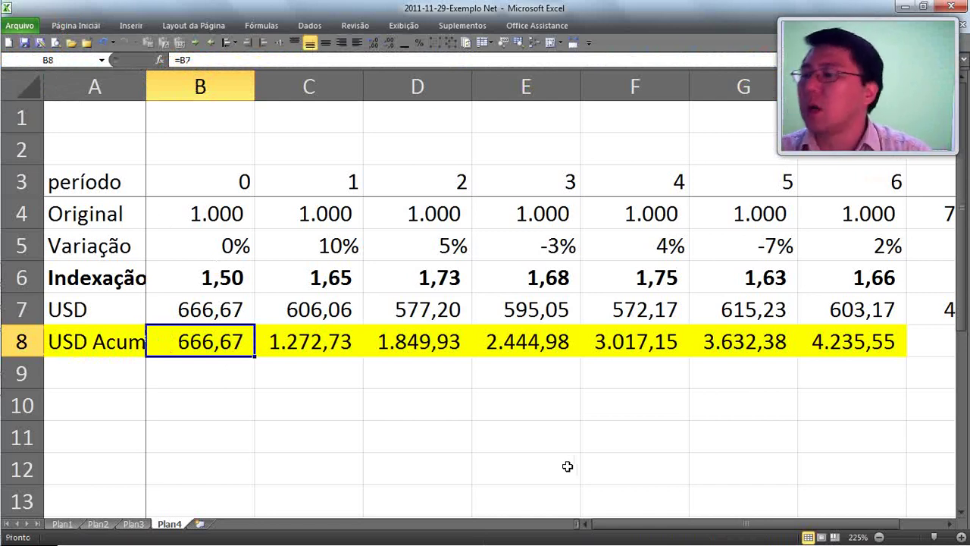
Examine the accumulated USD values and their formulas across row 8, period by period
key("Right")
key("Up")
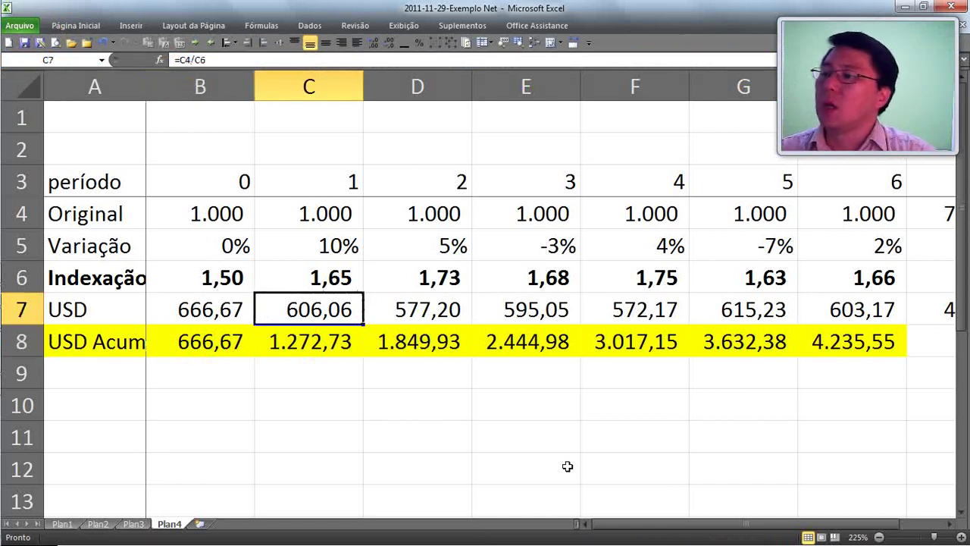
key("Down")
key("Right")
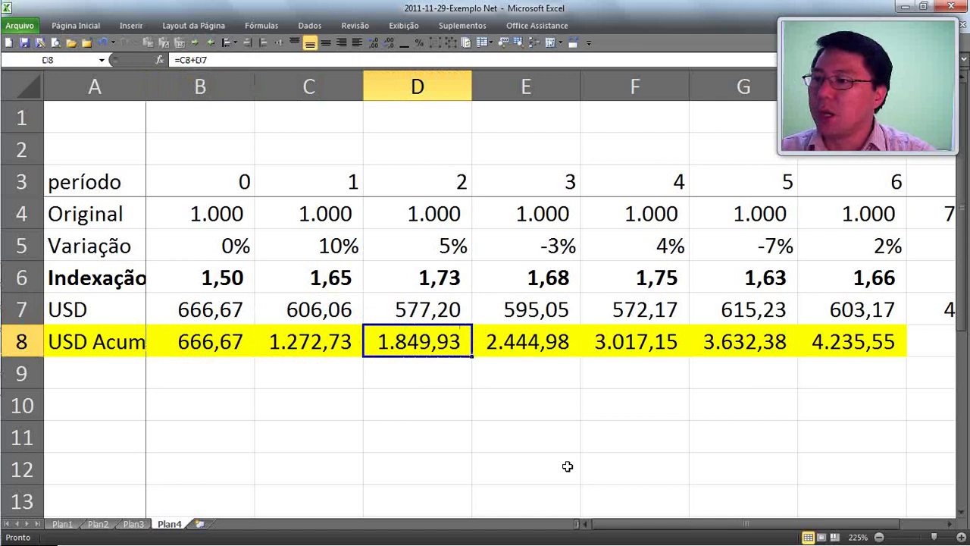
key("Right")
key("Right")
key("Right")
key("Right")
key("Left")
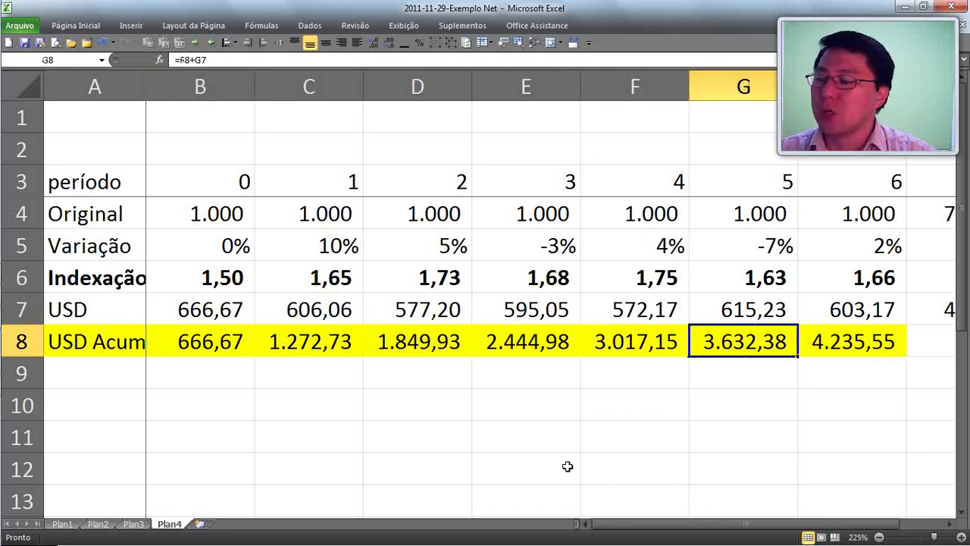
key("Left")
key("Left")
key("Left")
key("Left")
key("Left")
key("Left")
key("Right")
key("Right")
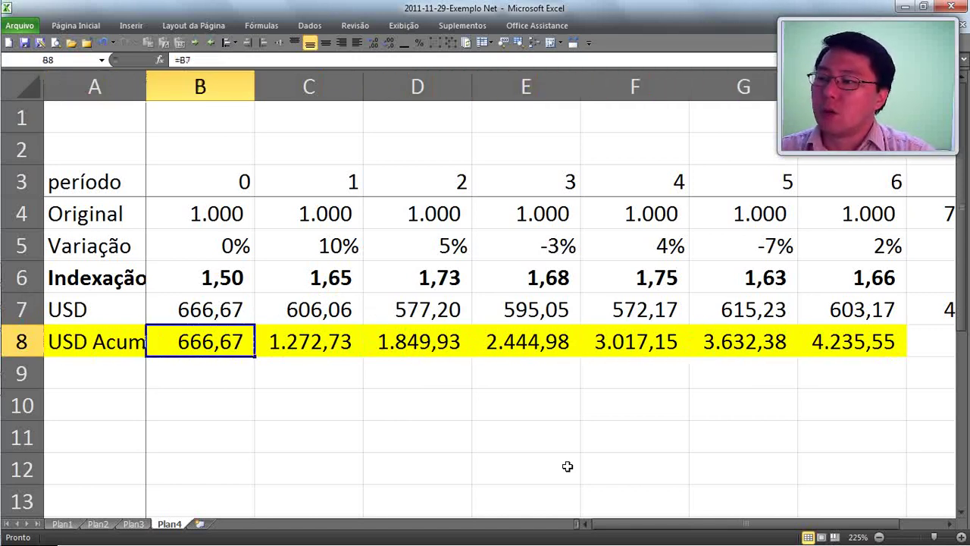
Select the Original values of periods 0 to 3 in B4:E4 to examine them as a group
key("Up")
key("Up")
key("Up")
key("Up")
key("Left")
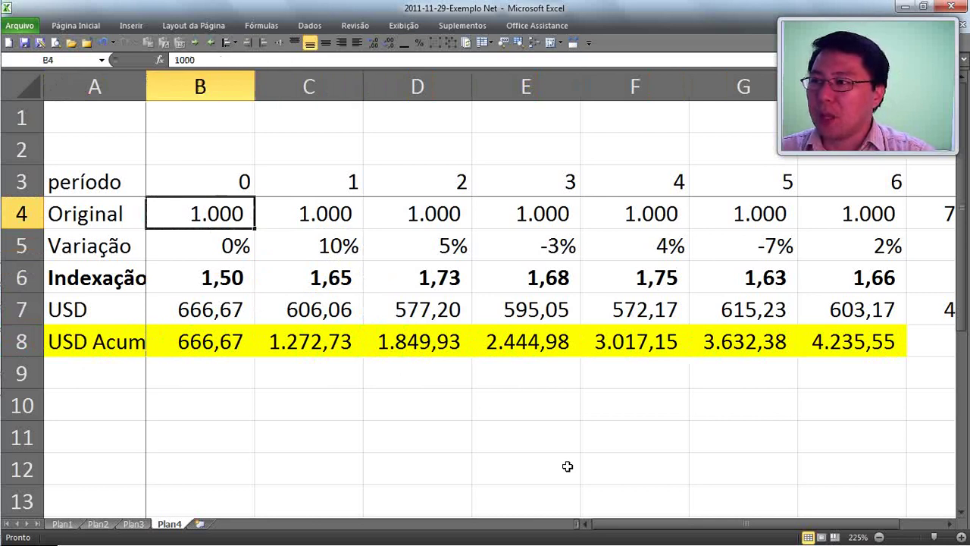
key("shift+Right")
key("shift+Right")
key("shift+Right")
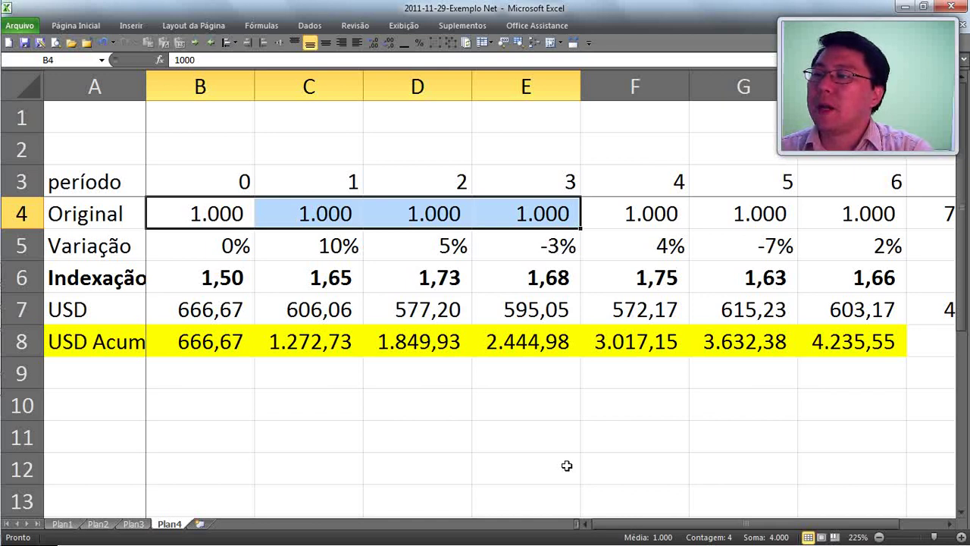
key("Left")
key("Right")
key("shift+Right")
key("shift+Right")
key("shift+Right")
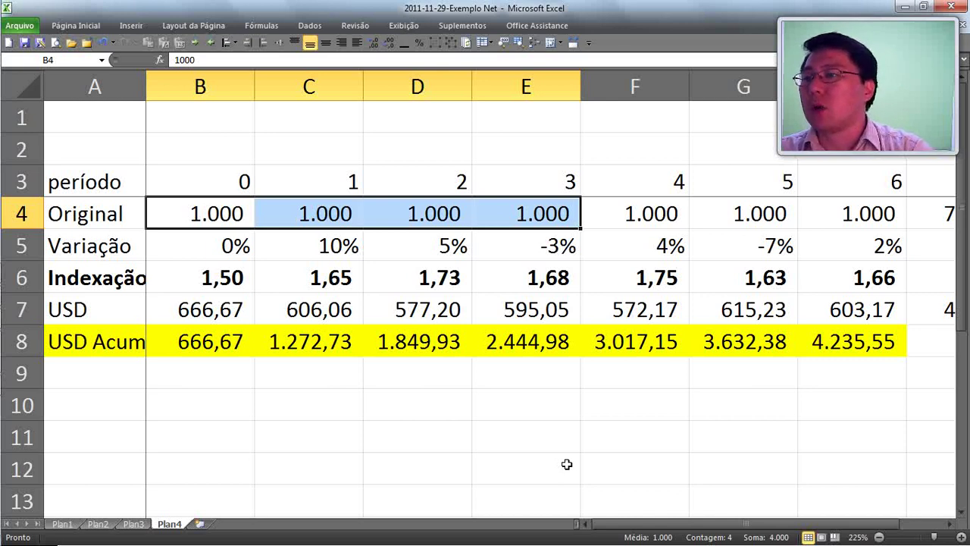
Sum the Original values of periods 0 to 3 in cell E2 with =SOMA(B4:E4)
key("Up")
key("Up")
key("Right")
key("Right")
key("Right")
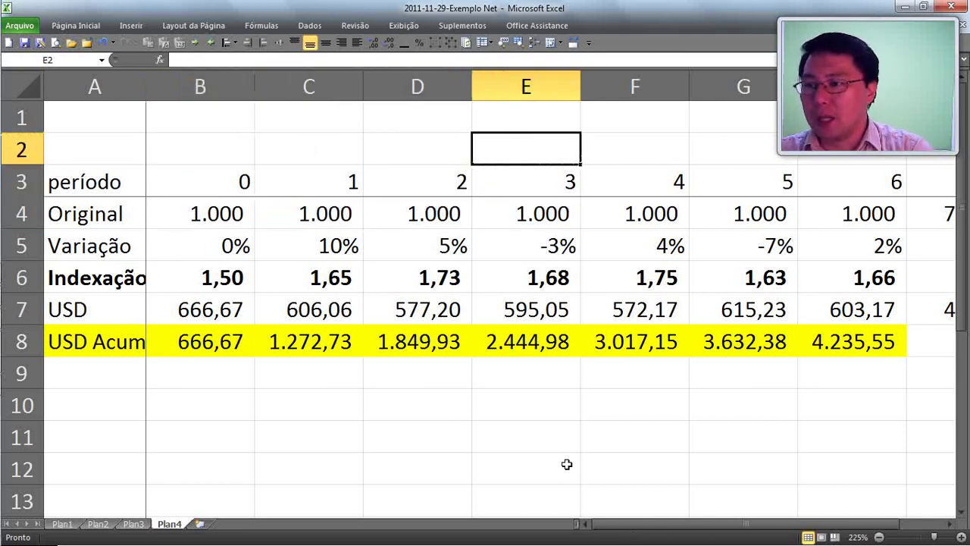
type("=soma")
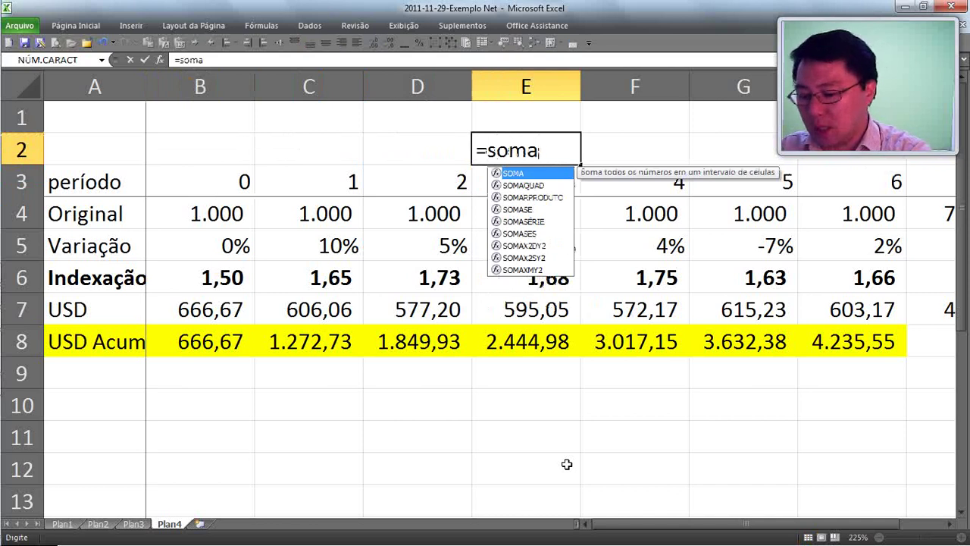
type("(")
key("Up")
key("Down")
key("shift+Left")
key("shift+Left")
key("shift+Left")
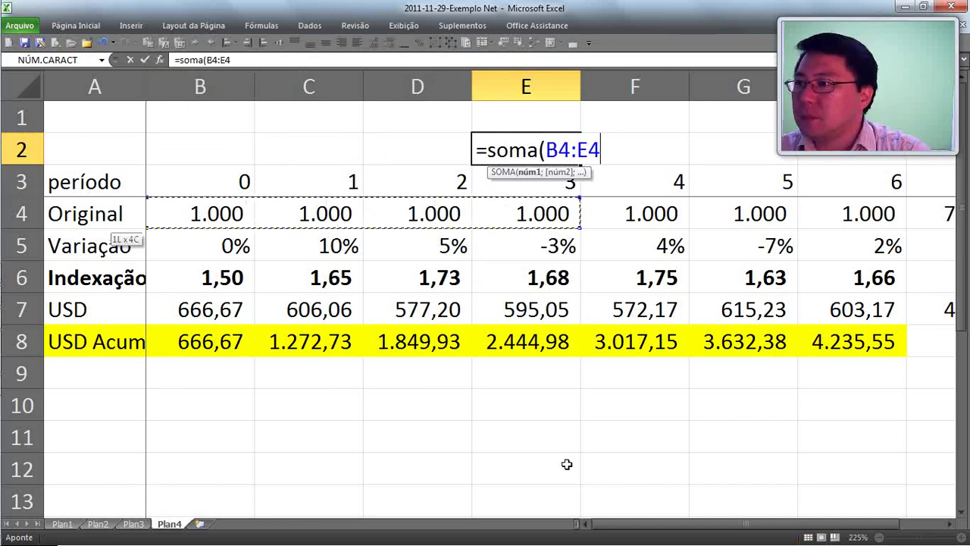
key("shift+Left")
key("shift+Right")
key("Return")
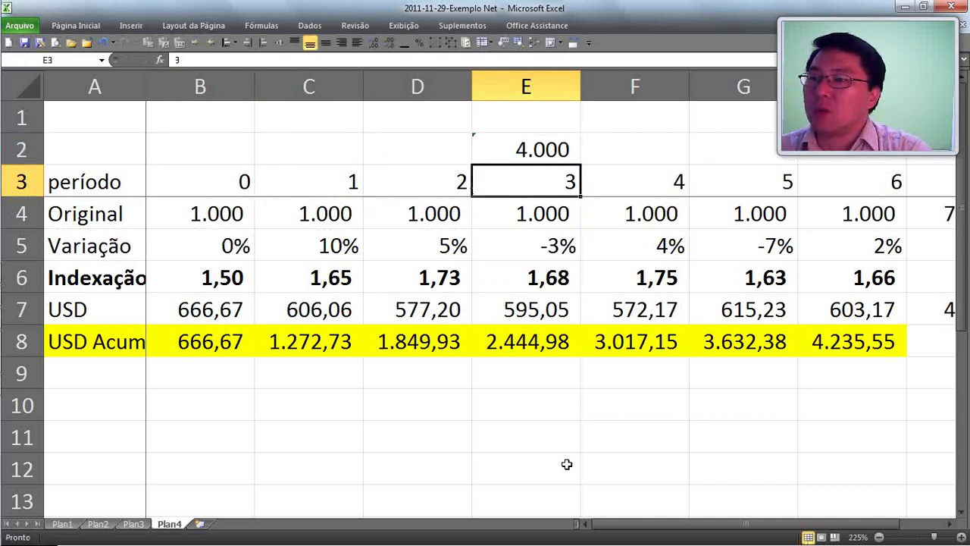
key("Up")
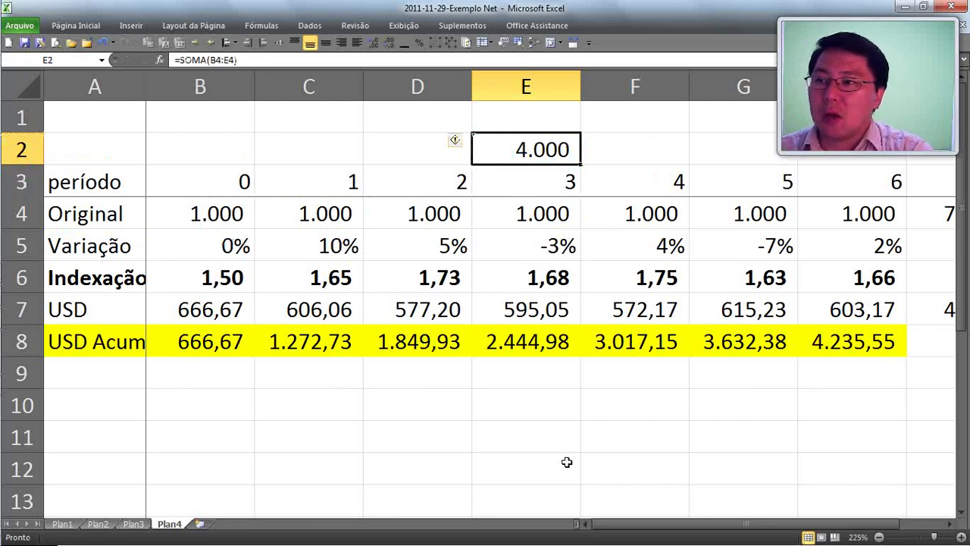
Convert the summed Original values to USD at the period 3 index by entering =E2/E6 in cell E10
key("Down")
key("Down")
key("Down")
key("Down")
key("Down")
key("Down")
key("Down")
key("Down")
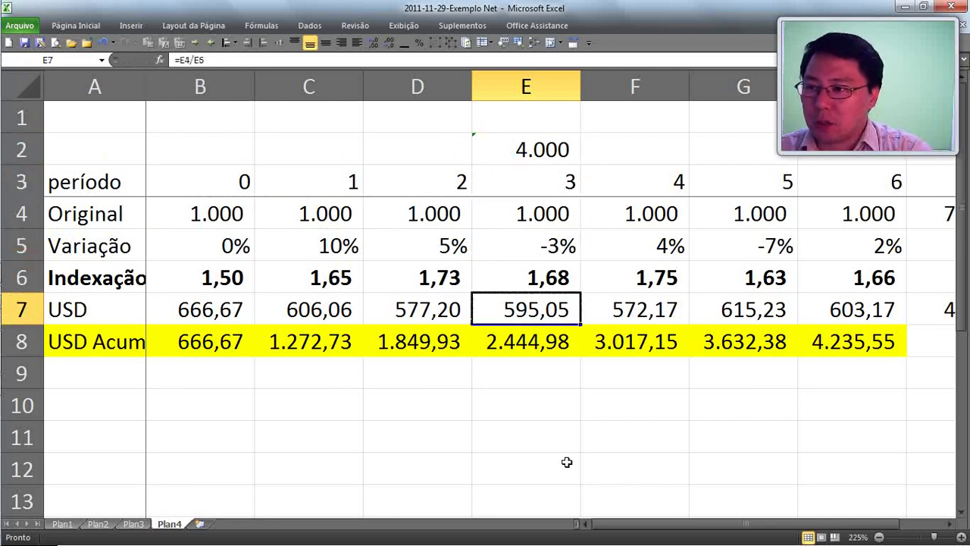
type("=")
key("Up")
key("Up")
key("Up")
key("Up")
key("Up")
key("Up")
key("Up")
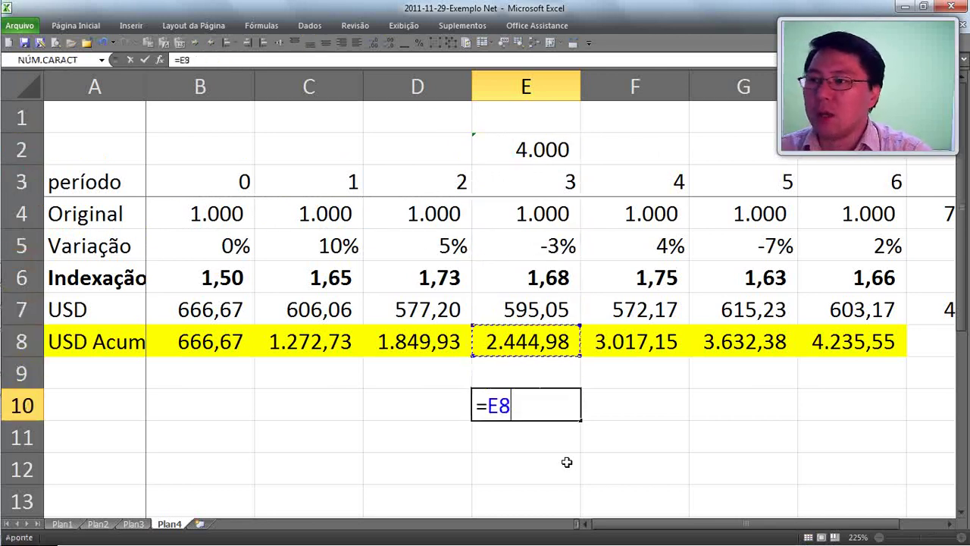
key("Up")
type("/")
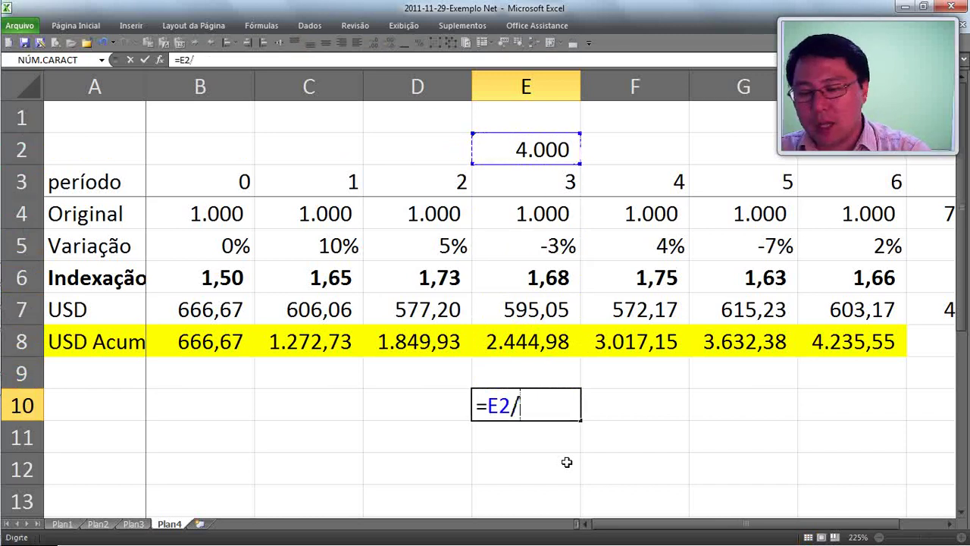
key("Up")
key("Up")
key("Up")
key("Up")
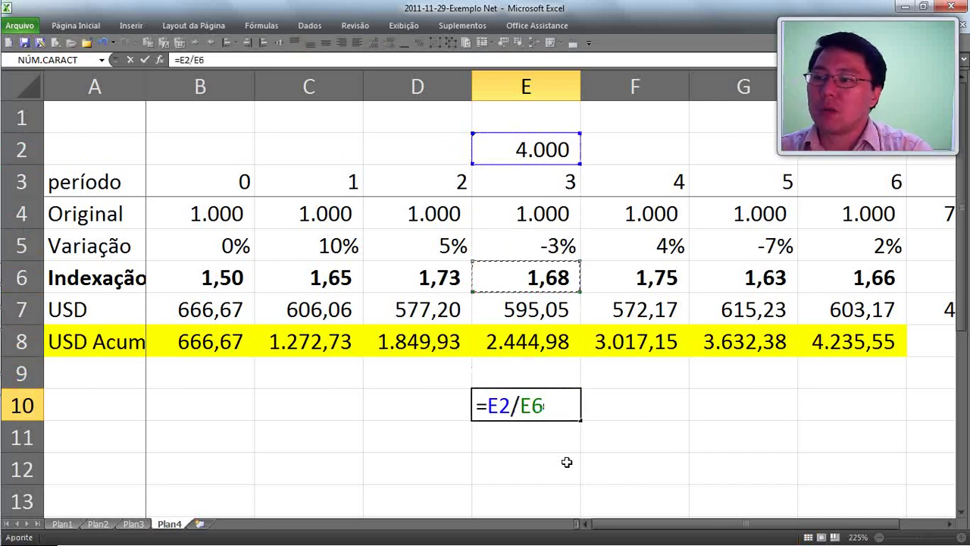
key("Return")
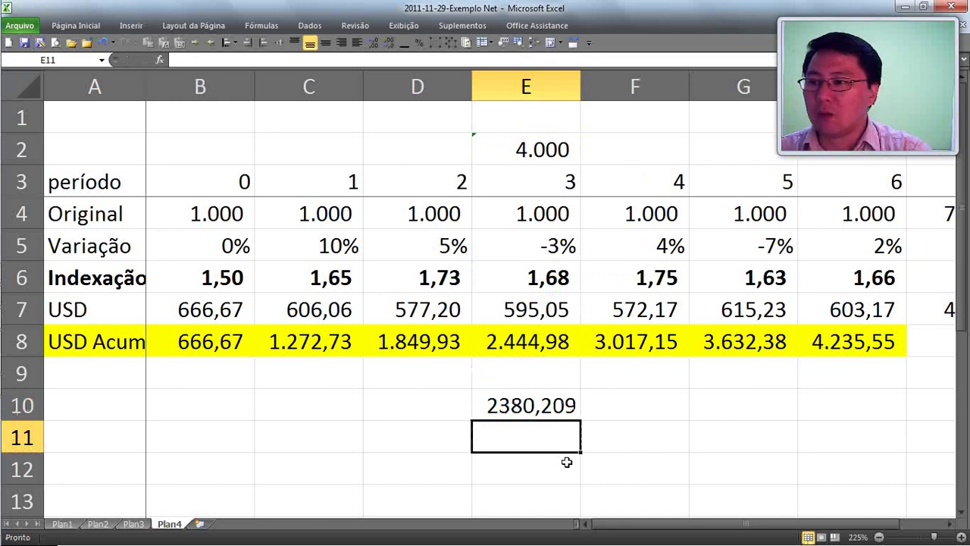
key("Up")
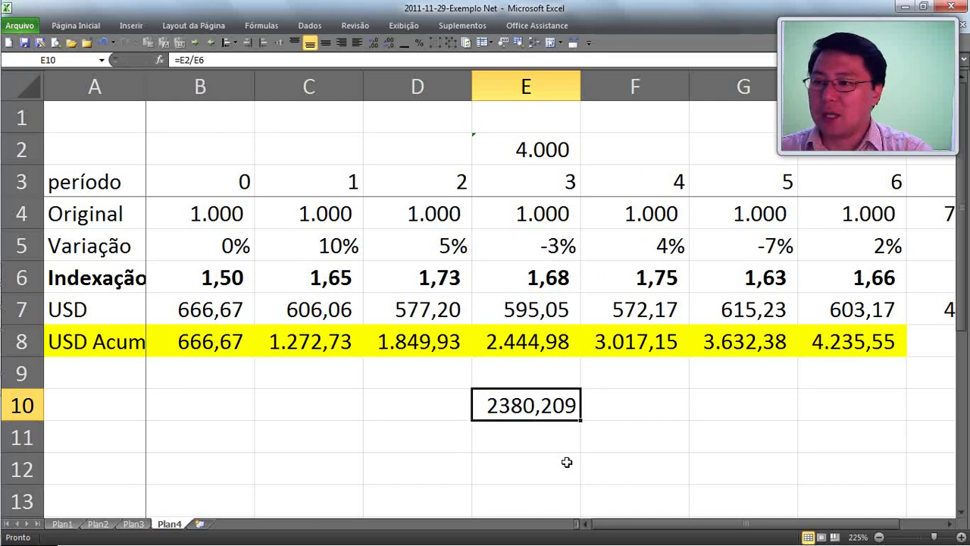
Format the converted total in E10 as a number with thousands separator and two decimal places
left_click(84, 25)
left_click(498, 74)
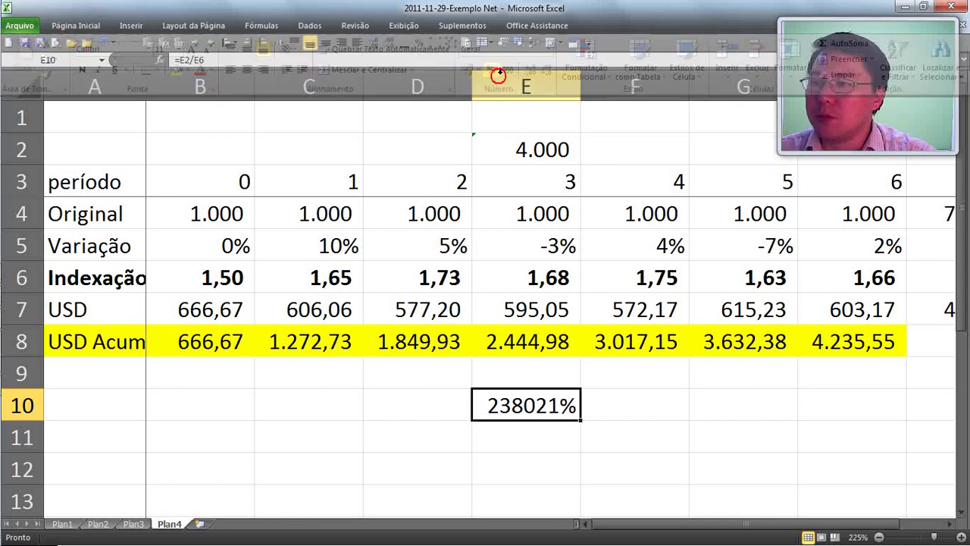
left_click(75, 25)
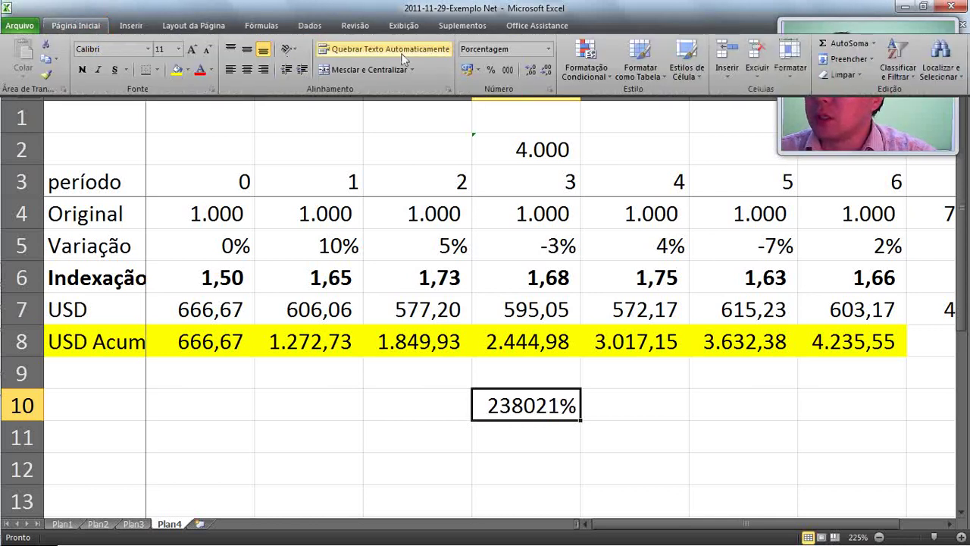
left_click(507, 70)
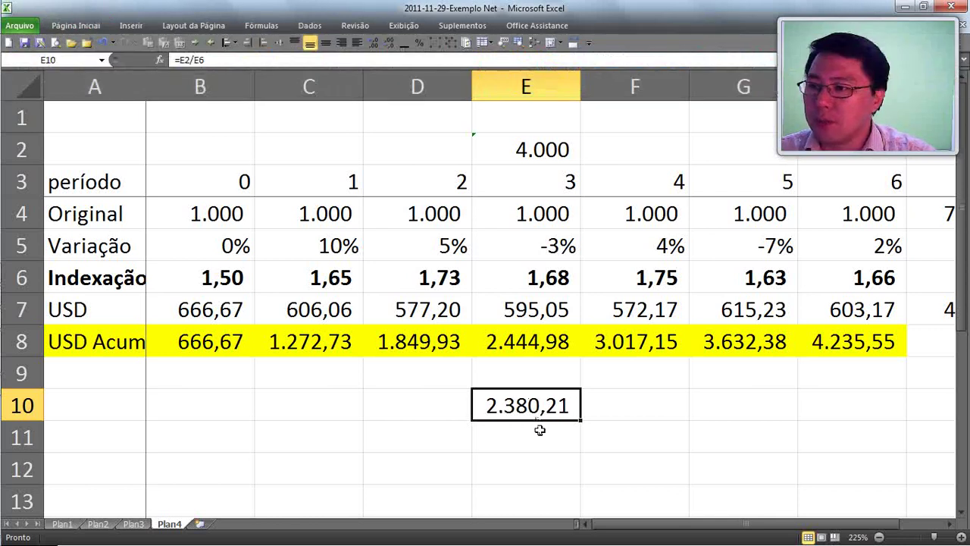
Check the formula in E8 and select the USD Acum values of periods 0 to 3 in B8:E8
left_click(540, 429)
left_click(511, 345)
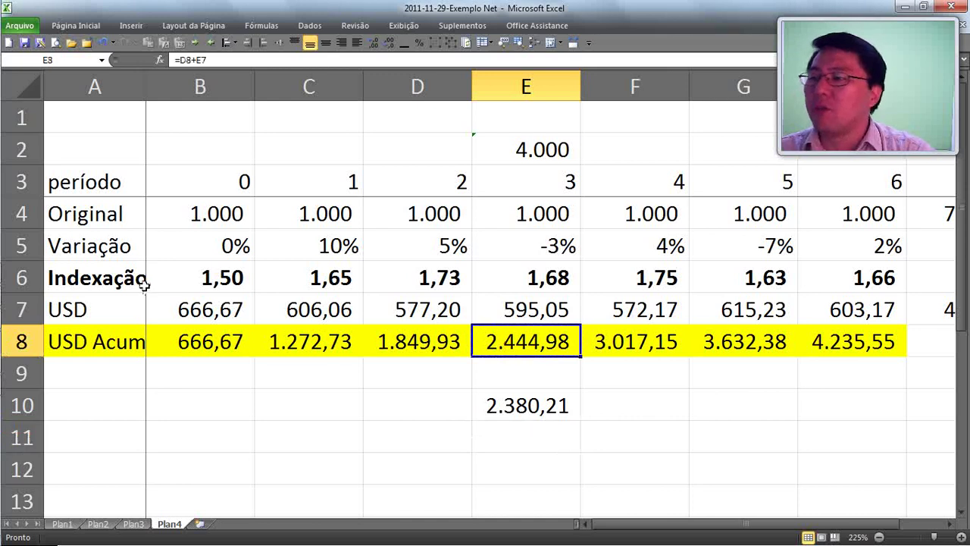
key("Left")
key("Left")
key("Left")
key("shift+Right")
key("shift+Right")
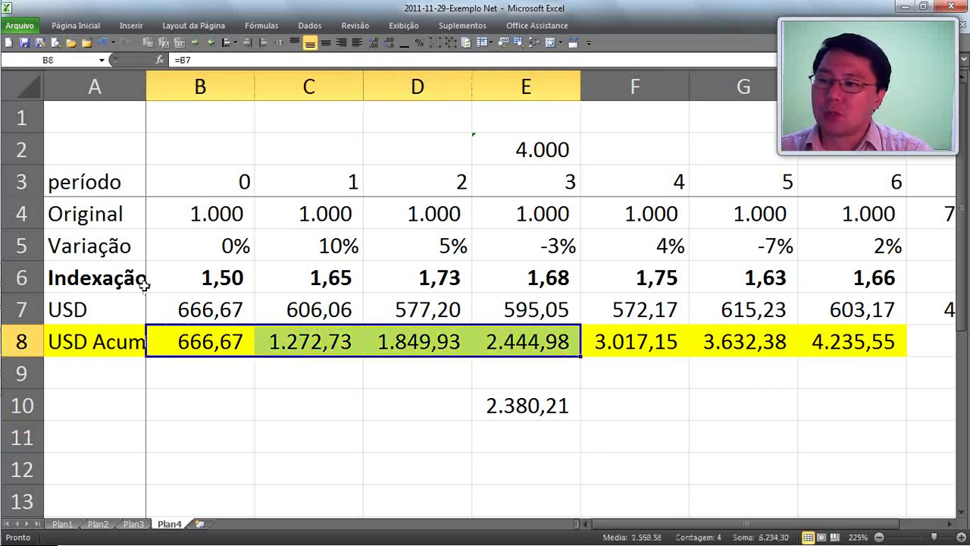
Calculate the difference between the accumulated USD and the converted total with =E8-E10 in cell E11
key("Down")
key("Down")
key("Down")
key("Right")
key("Right")
key("Right")
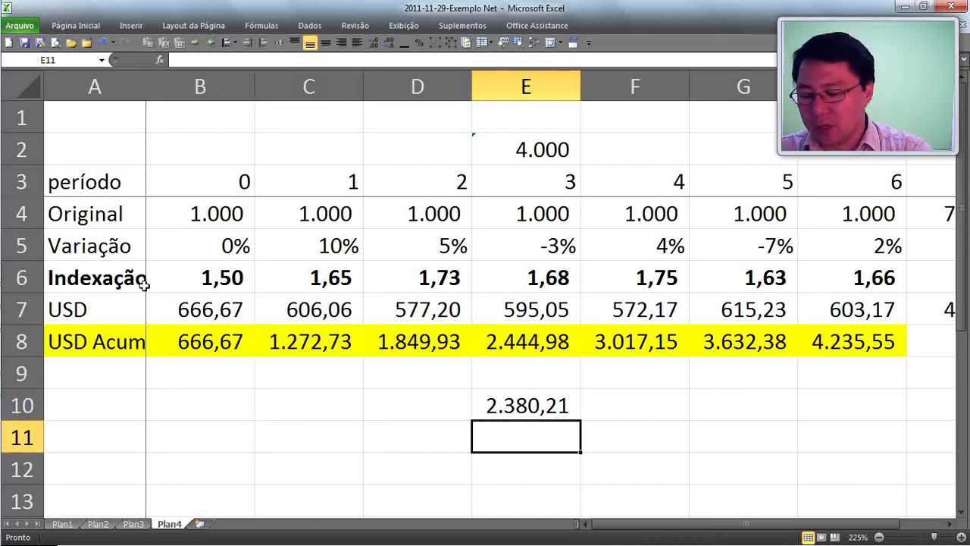
type("=")
key("Up")
key("Up")
key("Up")
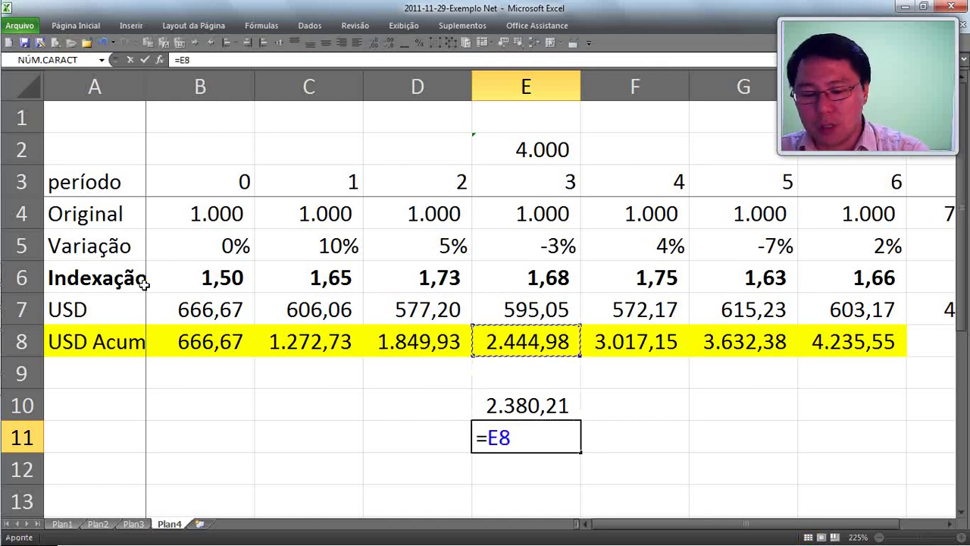
type("-")
key("Up")
key("Return")
key("Up")
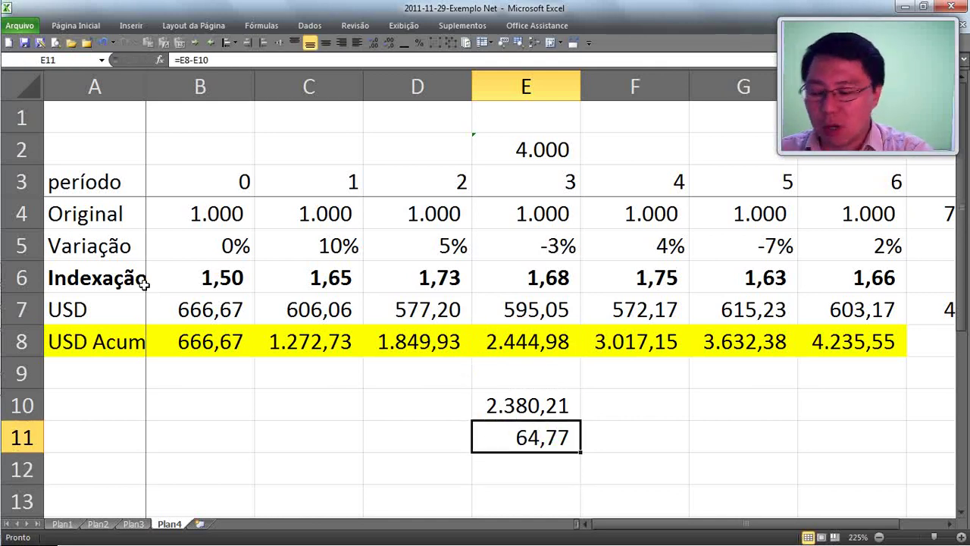
Calculate the difference relative to the converted total with =E11/E10 in cell E12
key("Down")
type("=")
key("Up")
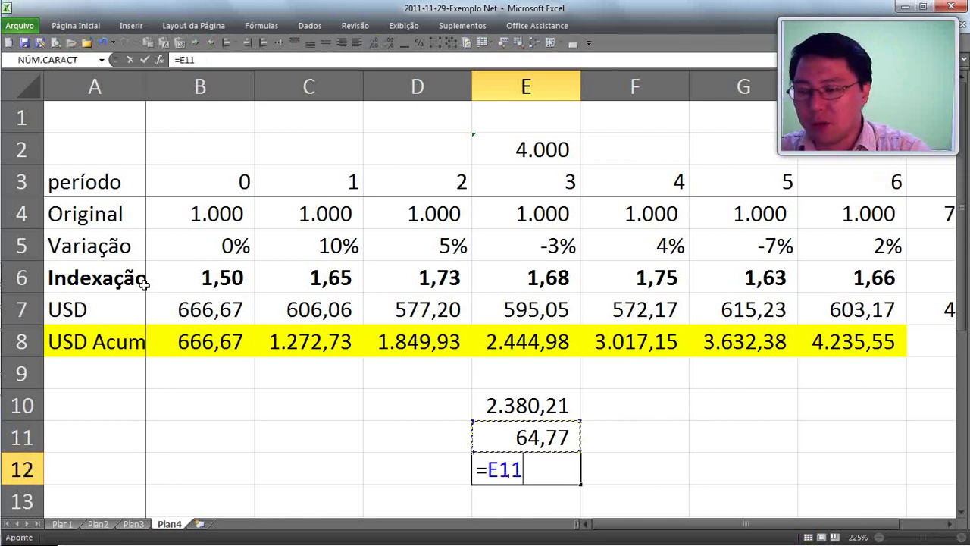
type("/")
key("Up")
key("Up")
key("Up")
key("Up")
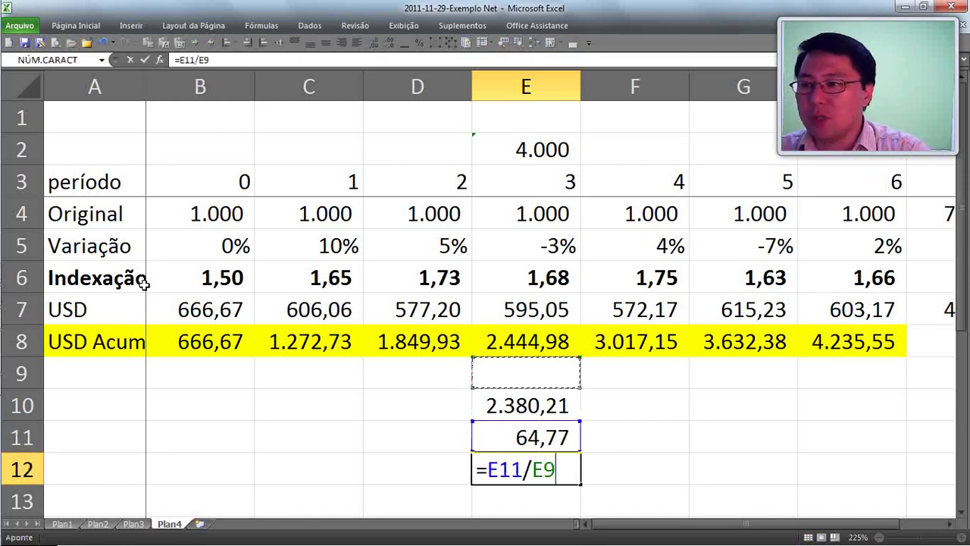
key("Down")
key("Down")
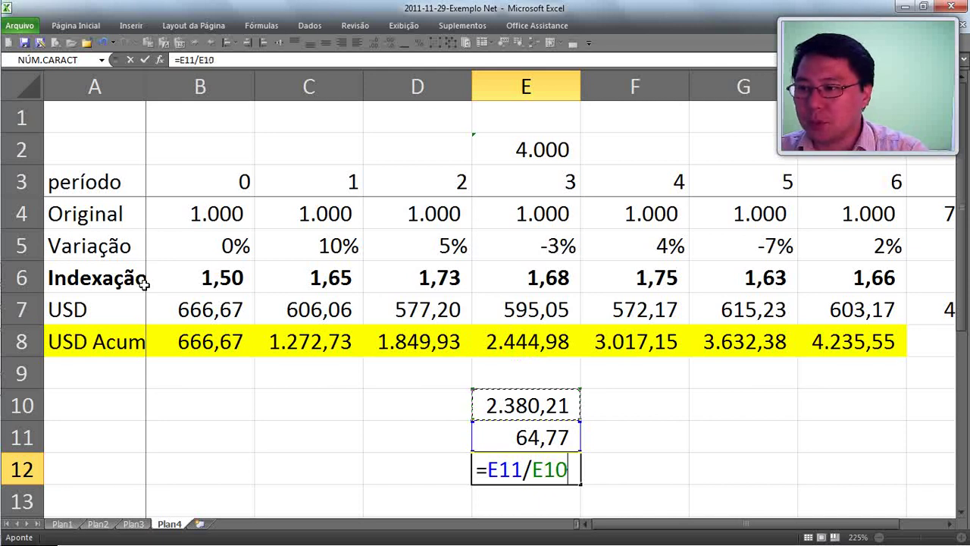
key("Return")
key("Up")
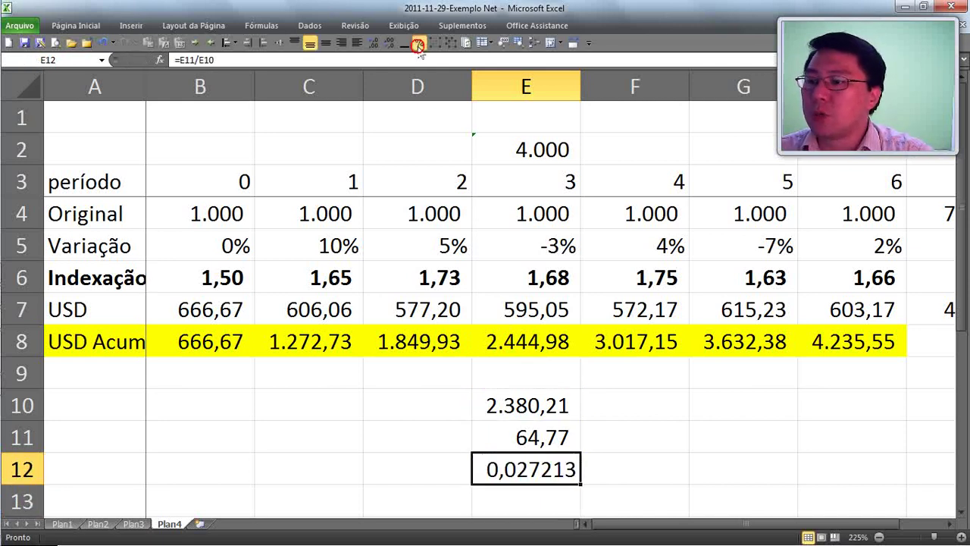
Format the ratio in E12 with the Porcentagem number category
key("ctrl+1")
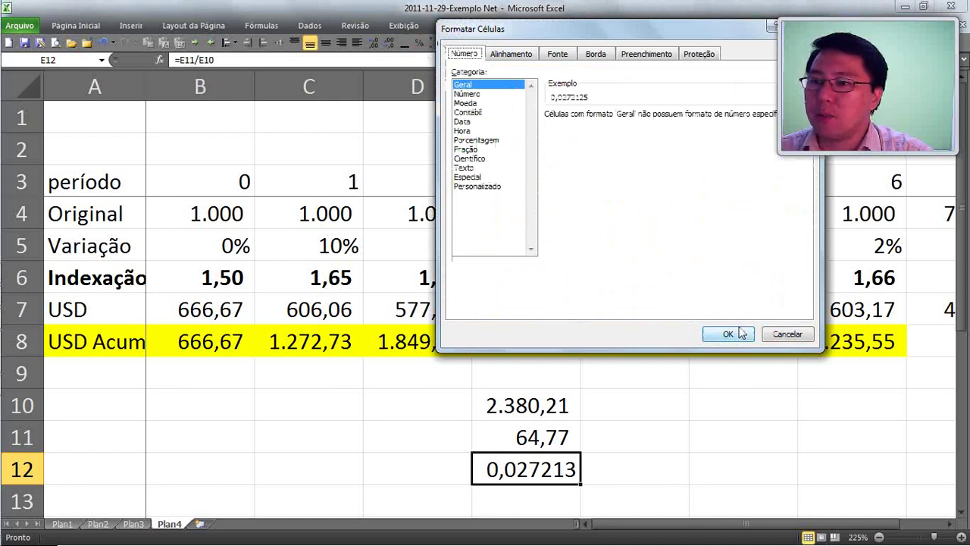
key("Escape")
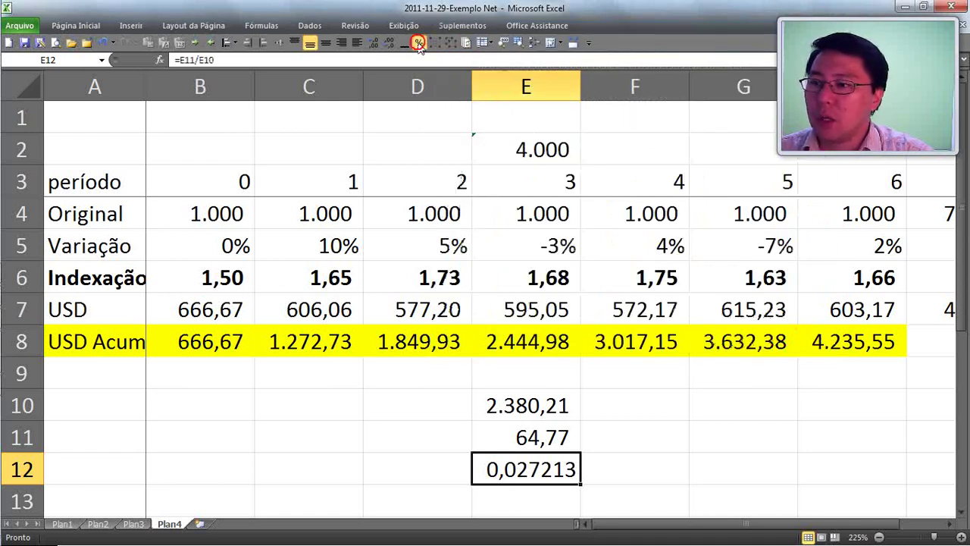
key("ctrl+1")
key("Escape")
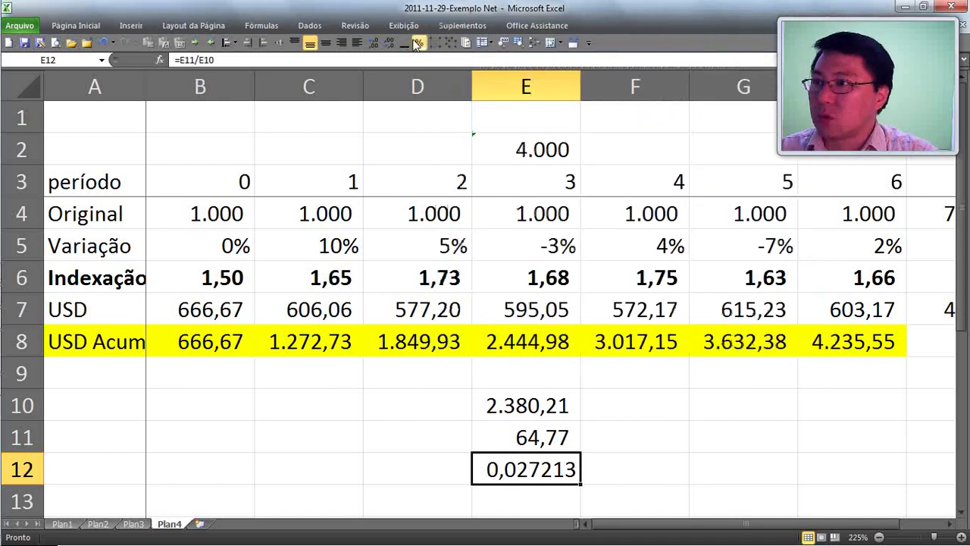
key("ctrl+1")
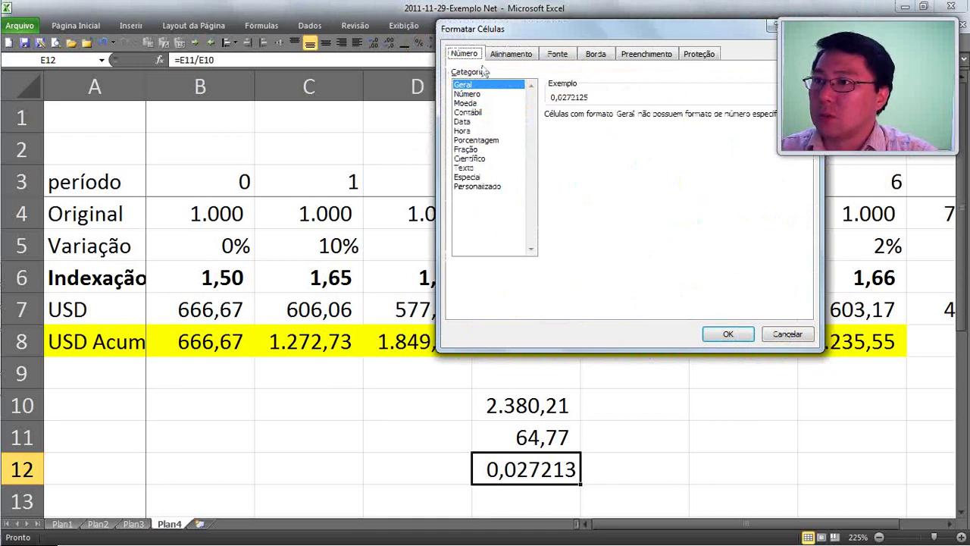
left_click(466, 150)
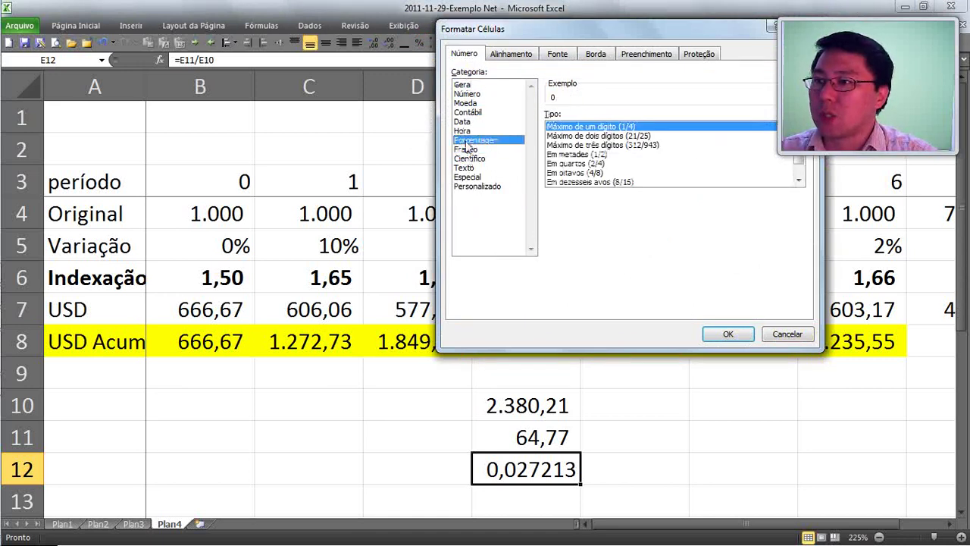
left_click(476, 140)
left_click(727, 335)
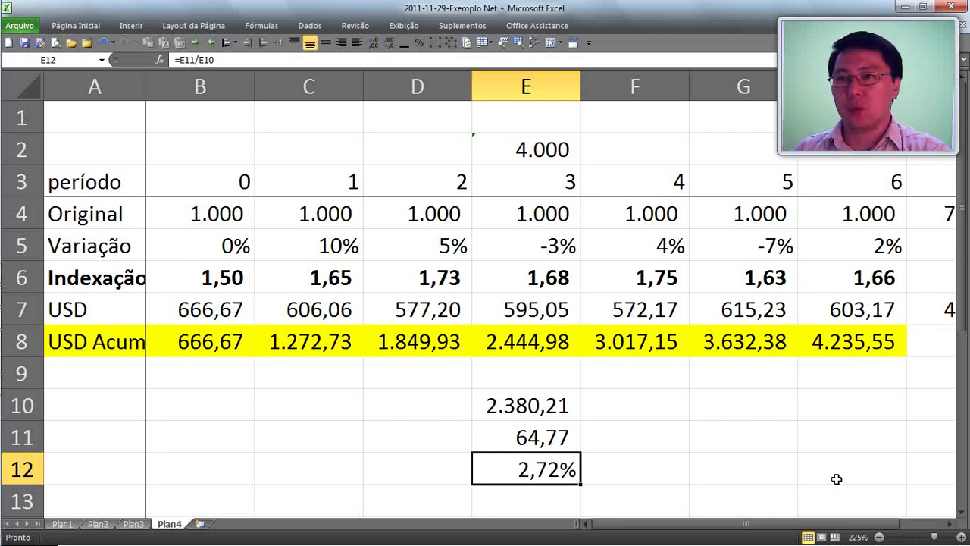
Delete the comparison calculations in E10:E12
key("Up")
key("shift+Down")
key("Up")
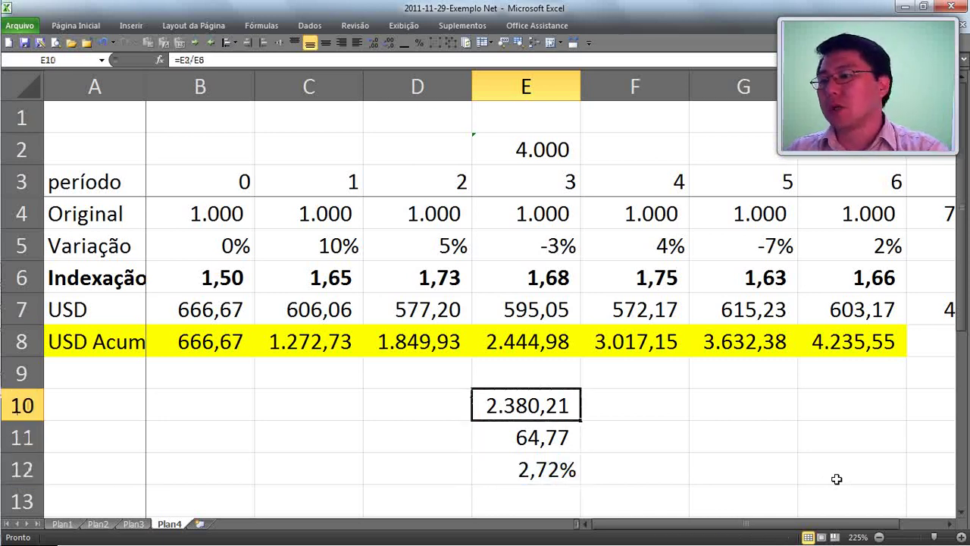
key("shift+Down")
key("shift+Down")
key("Delete")
key("Up")
key("Up")
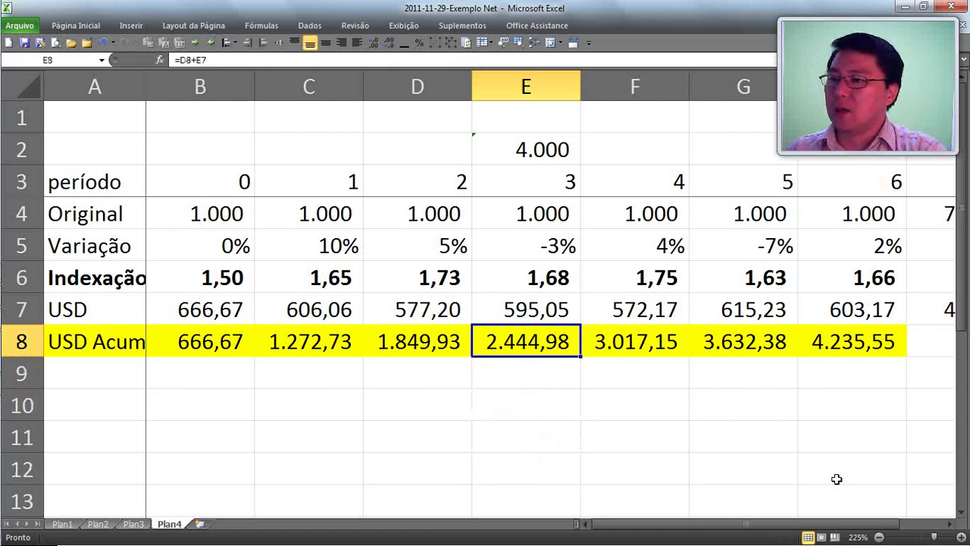
Examine the accumulated USD value of period 3 in E8 together with those of the preceding periods in B8:D8
key("Home")
key("Right")
key("Right")
key("Right")
key("Right")
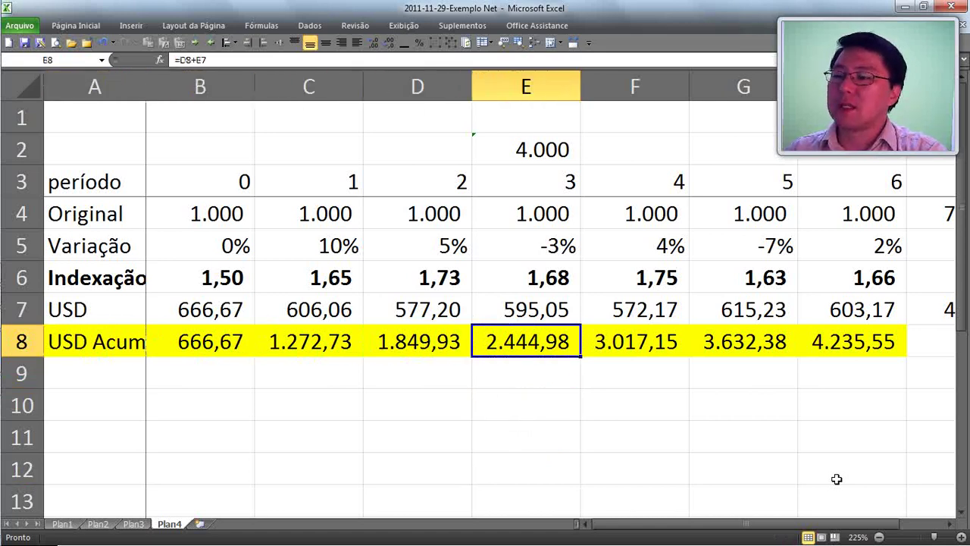
key("Down")
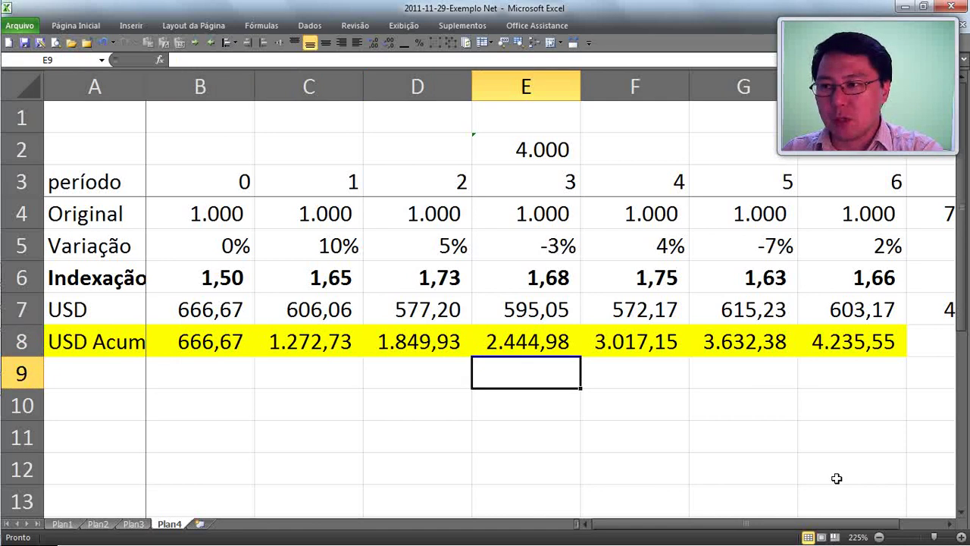
key("Up")
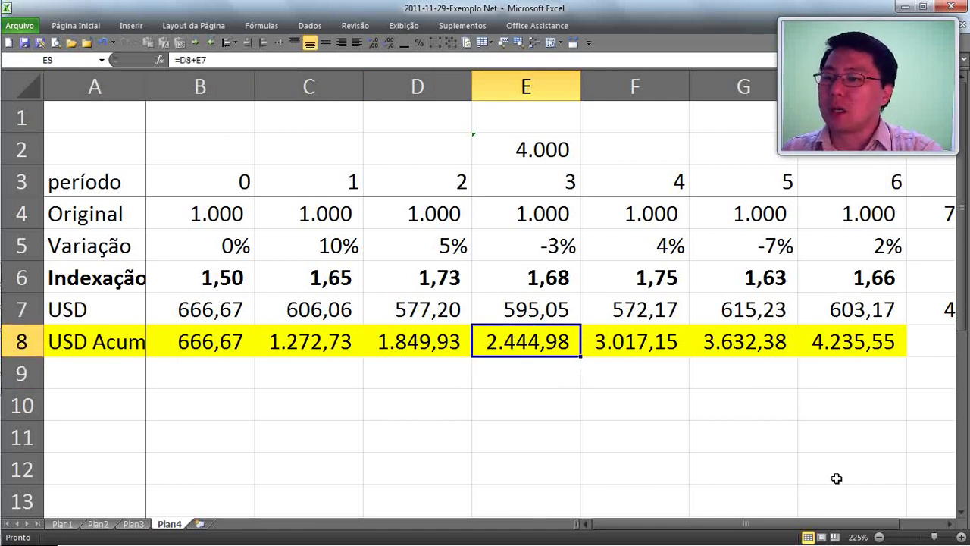
key("shift+Home")
key("shift+Right")
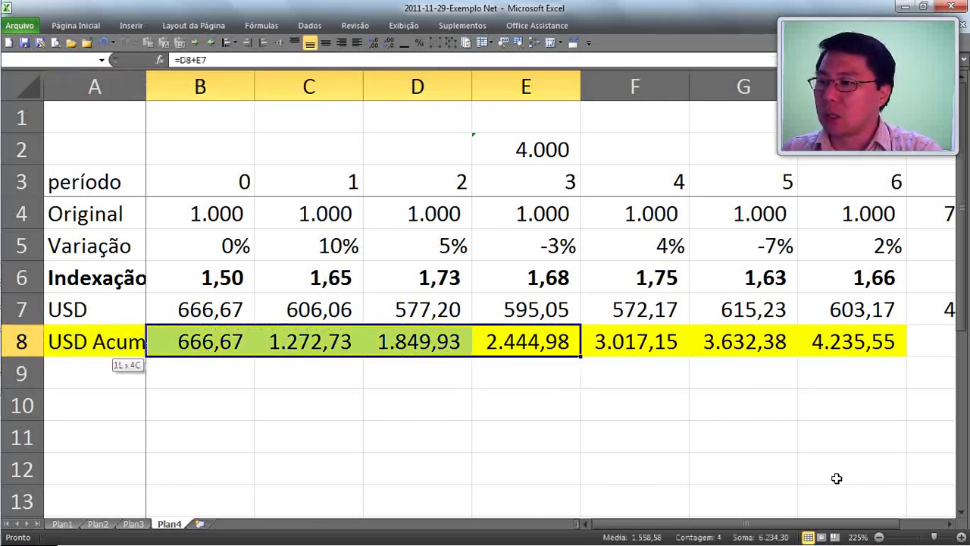
Convert the accumulated USD value of period 3 back at that period's index with =E8*E6 in cell E9
key("shift+Right")
key("shift+Right")
key("shift+Right")
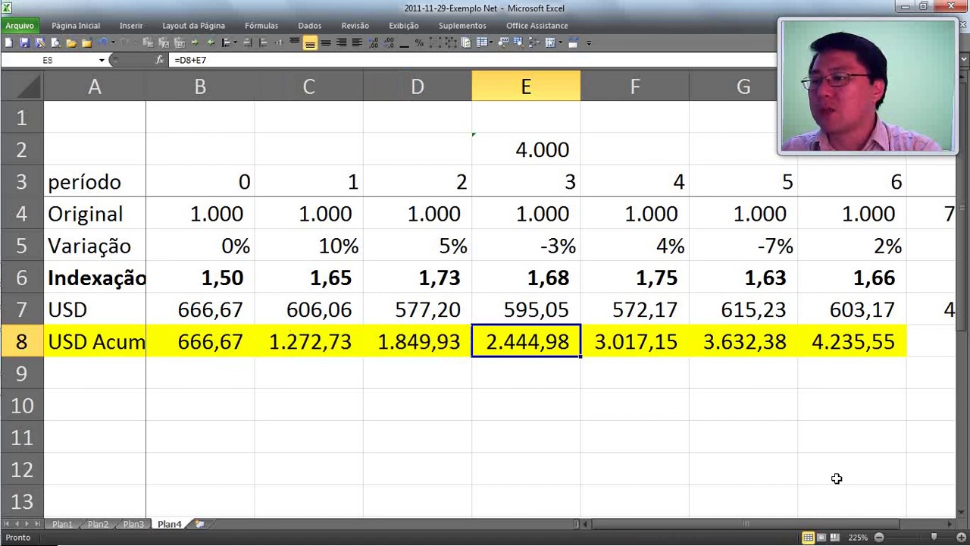
key("Down")
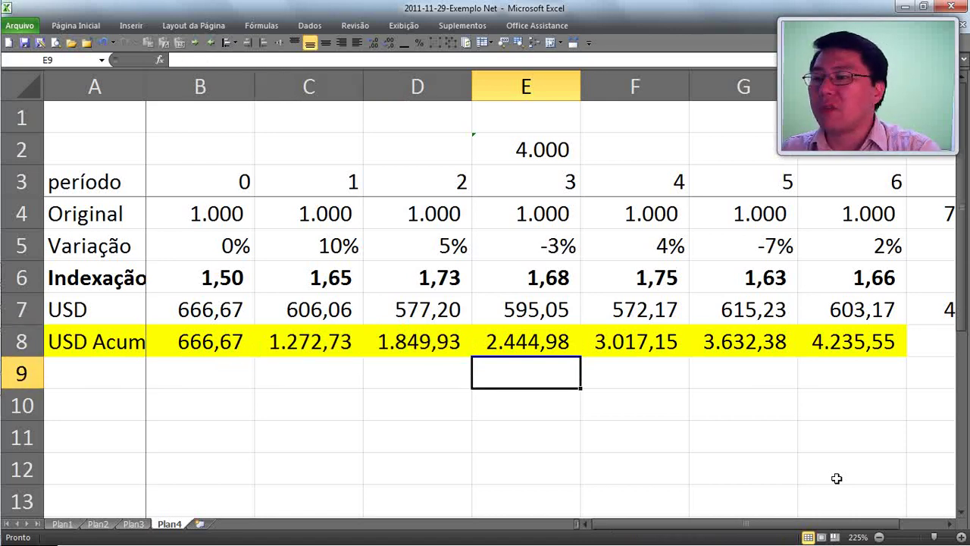
key("Up")
key("Down")
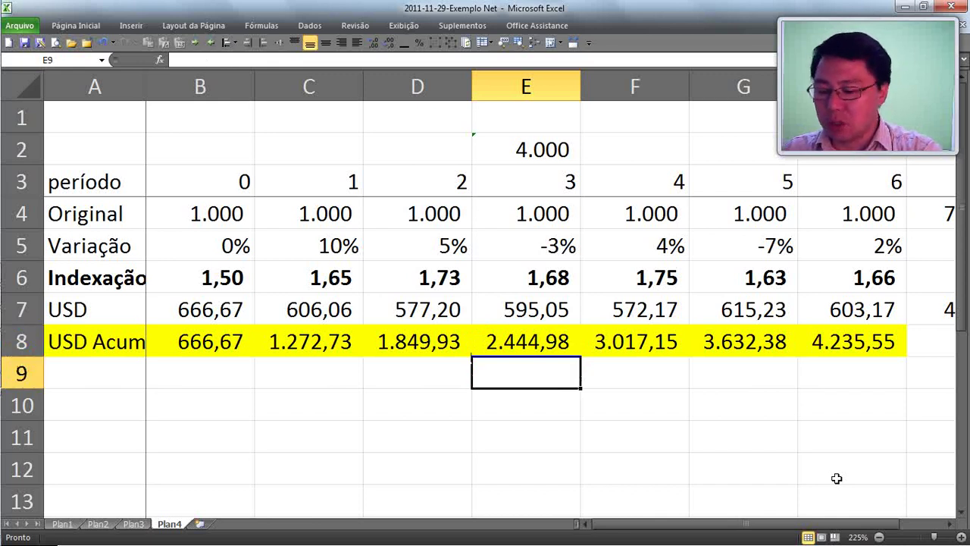
type("=")
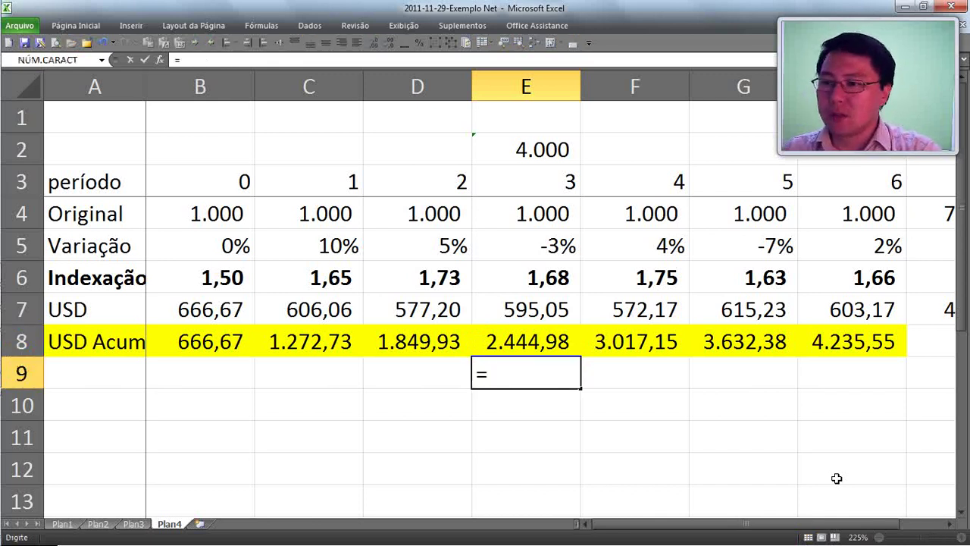
key("Up")
type("*")
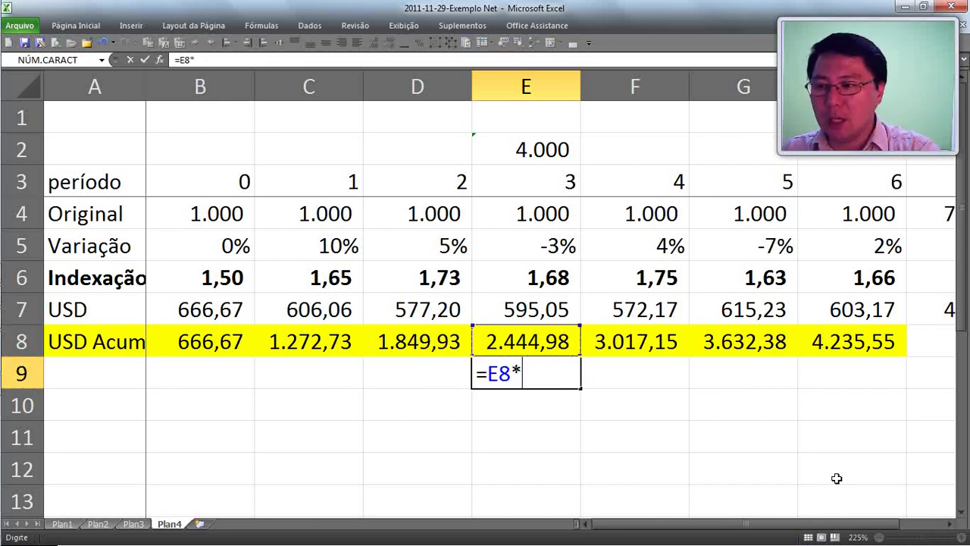
key("Up")
key("Up")
key("Up")
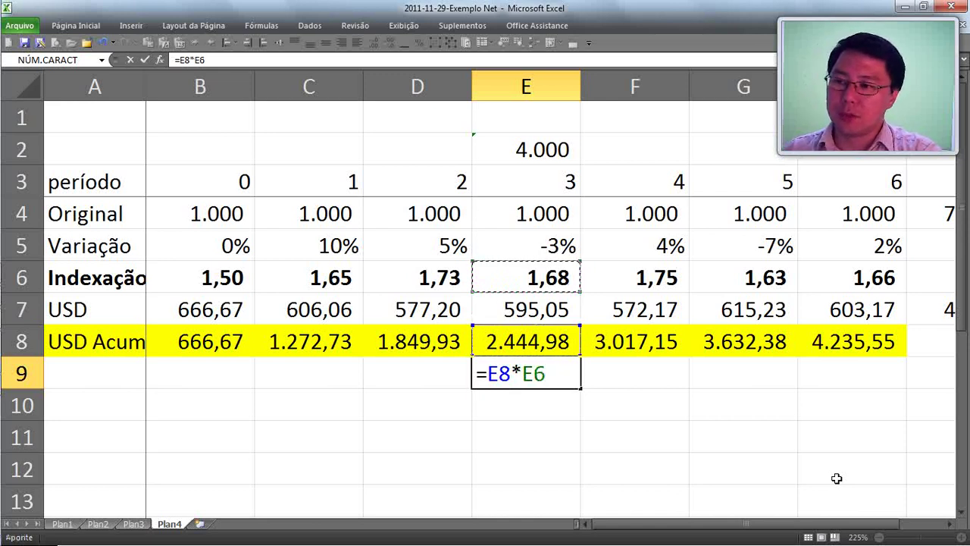
key("ctrl+Return")
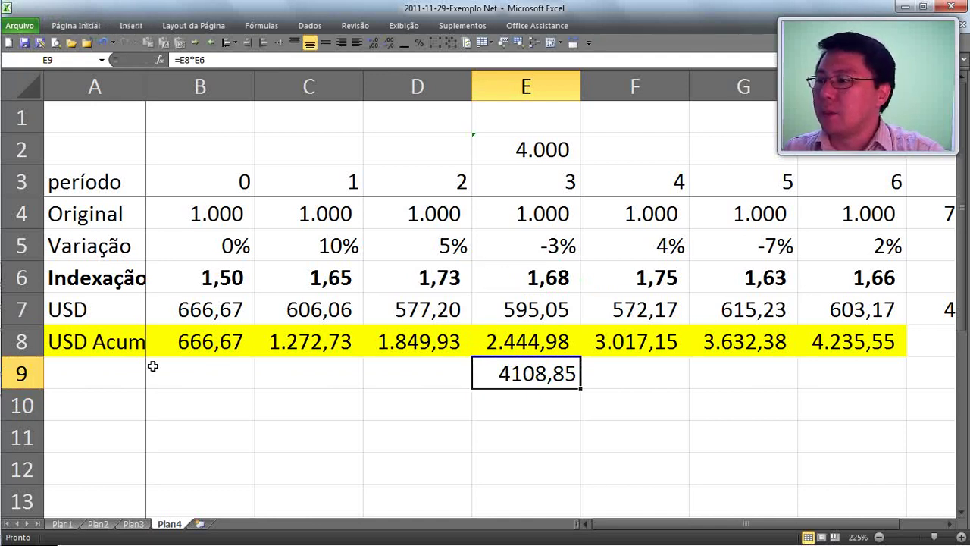
Format A9:H9 as numbers with a thousands separator and two decimals
left_click_drag(821, 378, 427, 339)
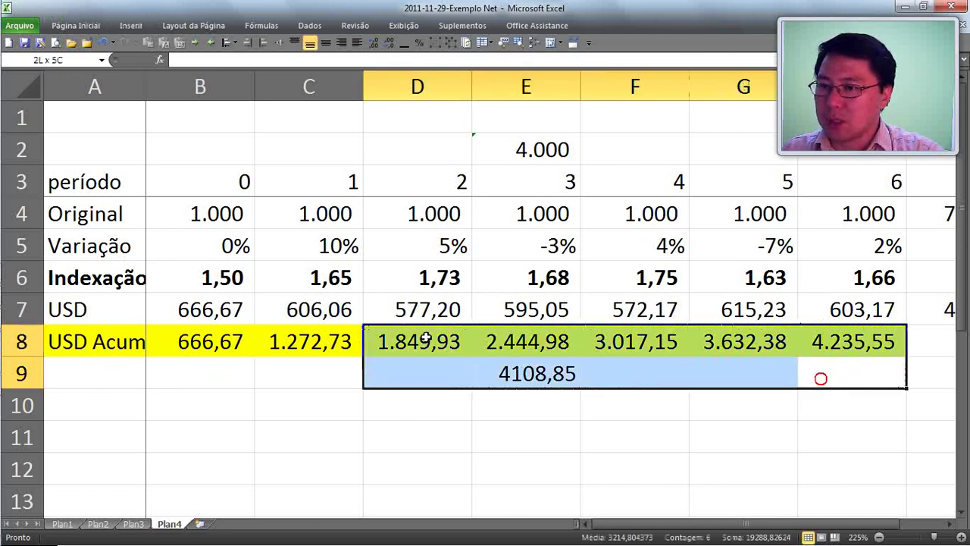
left_click(42, 372)
left_click(72, 29)
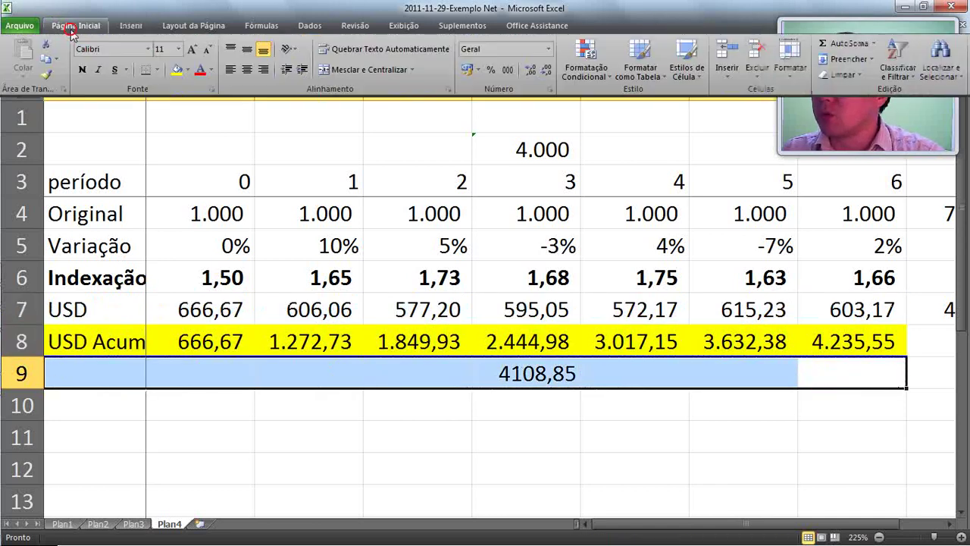
left_click(507, 69)
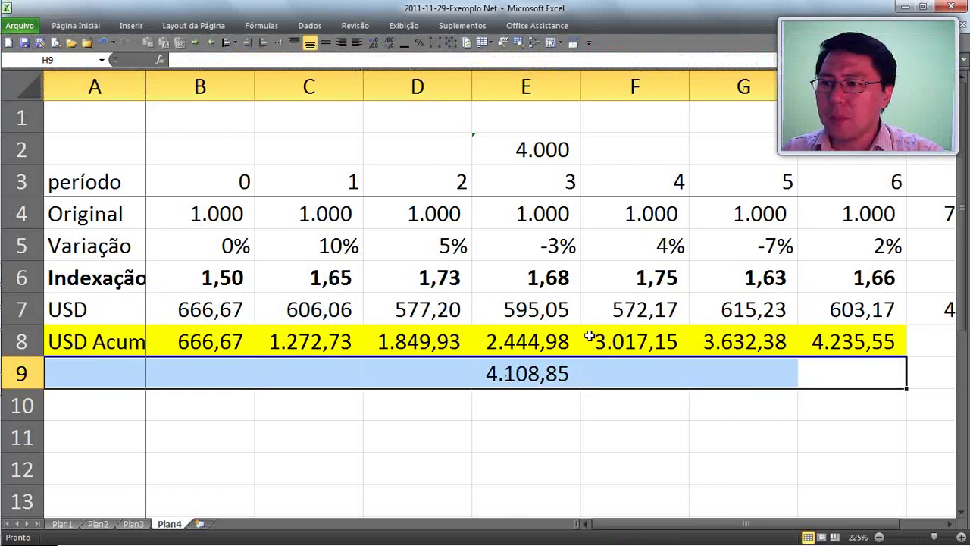
Copy the formula in E9 to F9, G9 and H9 for periods 4 to 6
left_click(561, 371)
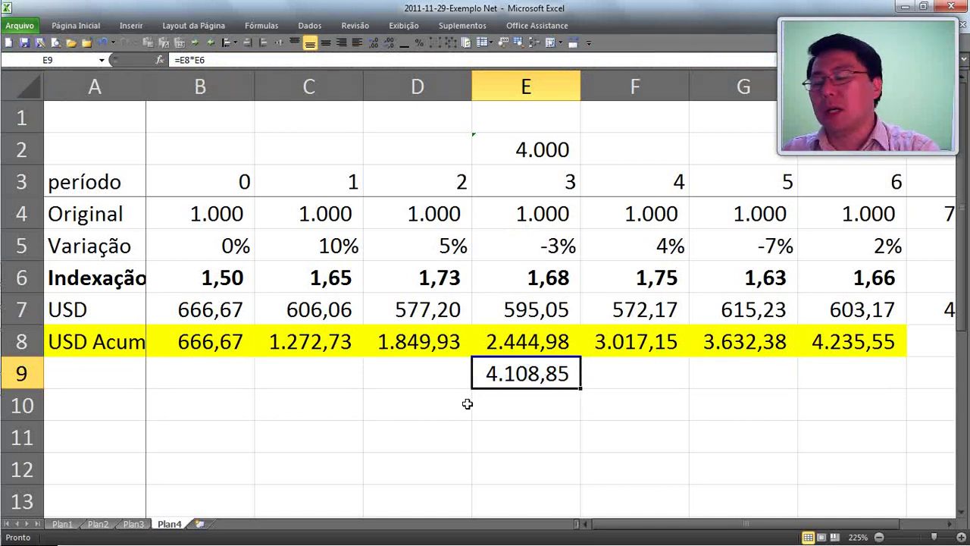
key("ctrl+c")
key("Right")
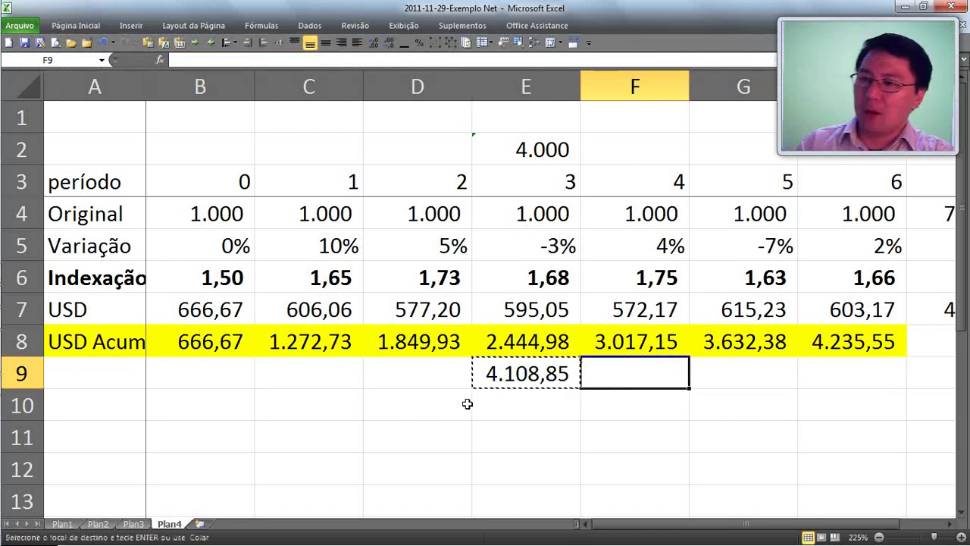
key("ctrl+v")
key("Right")
key("ctrl+v")
key("Right")
key("ctrl+v")
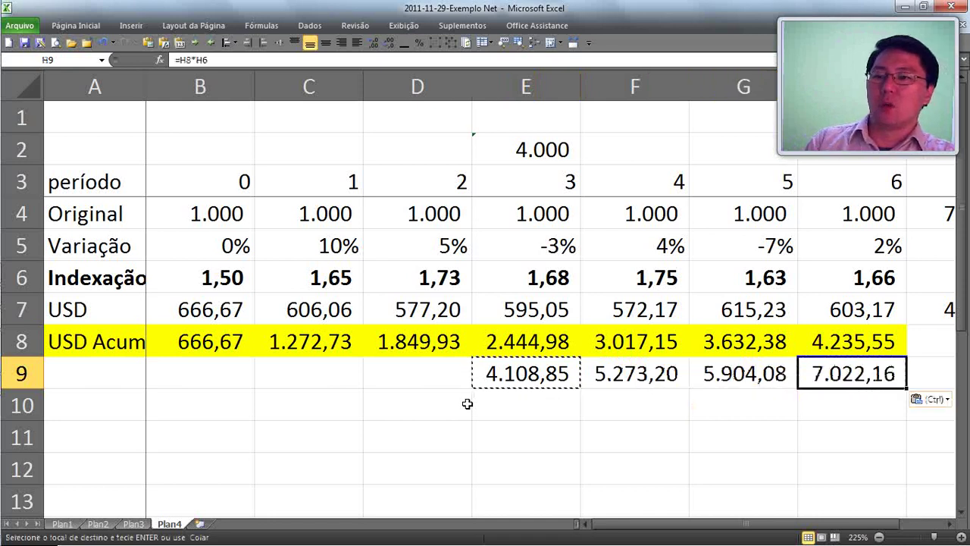
Examine the period 4 conversion in F9 together with its index in F6 and accumulated USD value in F8
key("Left")
key("Left")
key("Left")
key("Right")
key("Up")
key("Up")
key("Up")
key("Up")
key("Up")
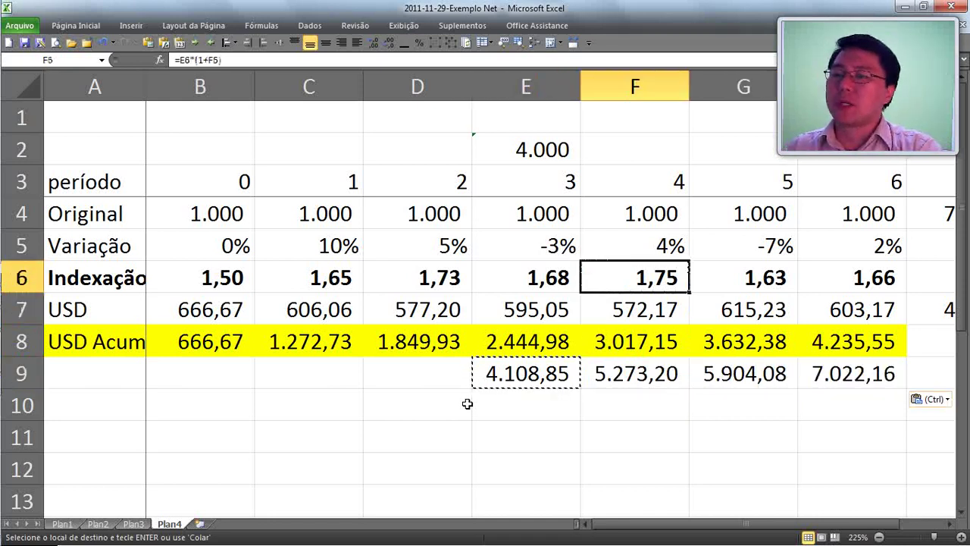
key("Down")
key("Down")
key("Down")
key("Down")
key("Down")
key("Up")
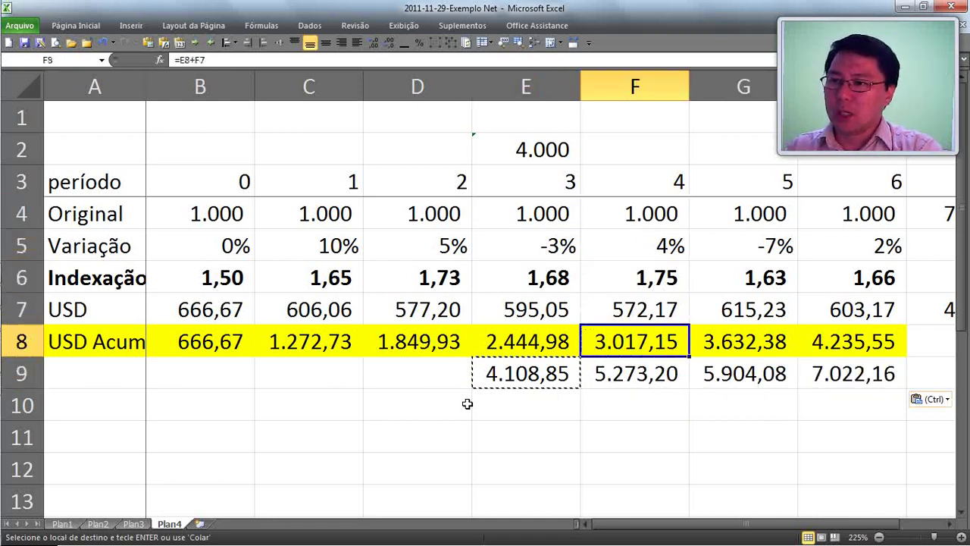
key("Down")
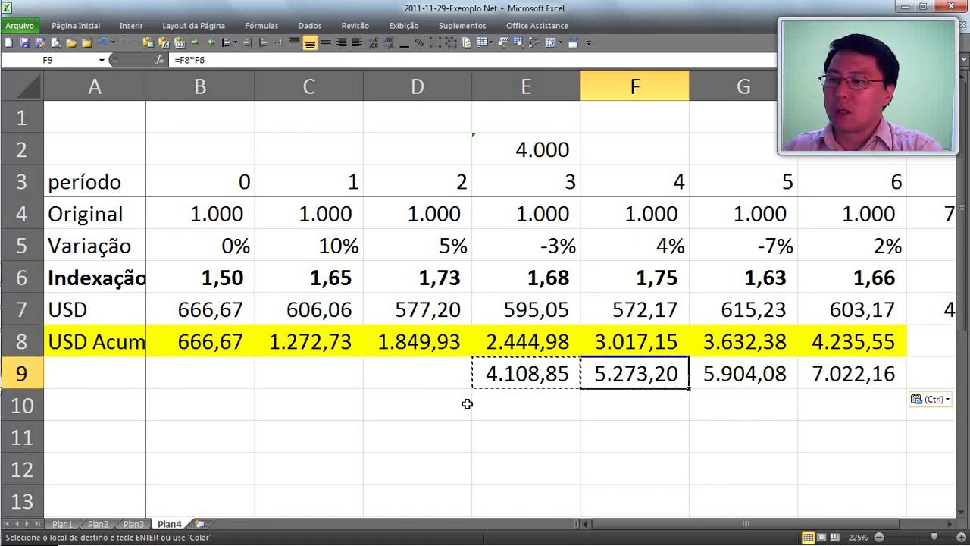
Examine the USD values of all periods in row 7 and the period 6 original value, variation and index
key("Up")
key("Up")
key("Up")
key("Down")
key("Right")
key("Right")
key("ctrl+shift+Left")
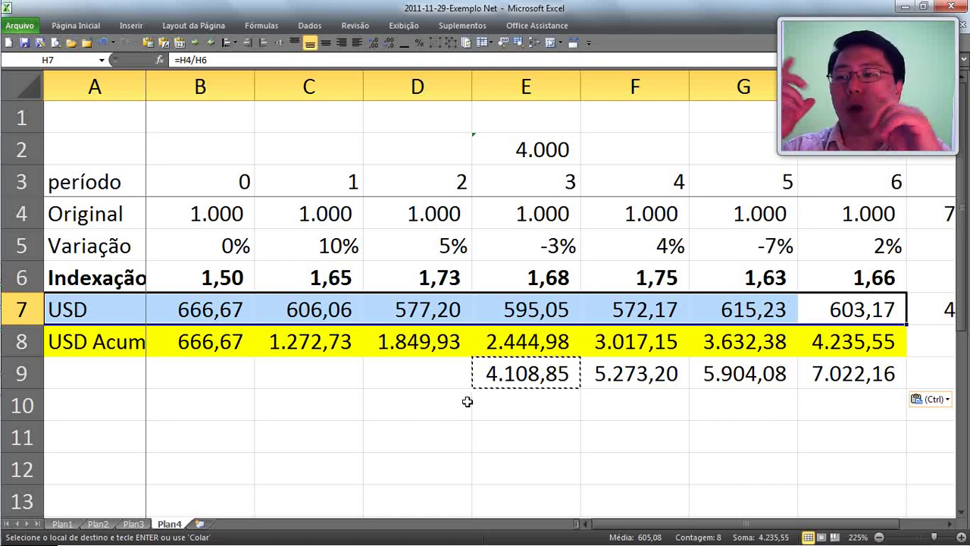
key("Up")
key("Up")
key("Up")
key("Down")
key("Down")
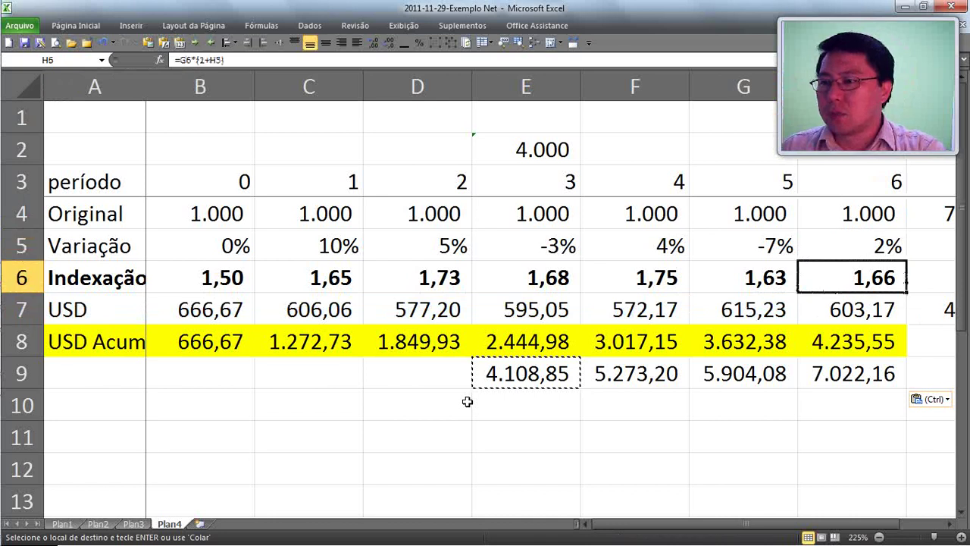
Examine the accumulated USD values in B8:E8 and the back-conversion of period 3 in E9
key("Down")
key("Down")
key("Left")
key("Left")
key("Left")
key("shift+Left")
key("shift+Left")
key("shift+Left")
key("shift+Left")
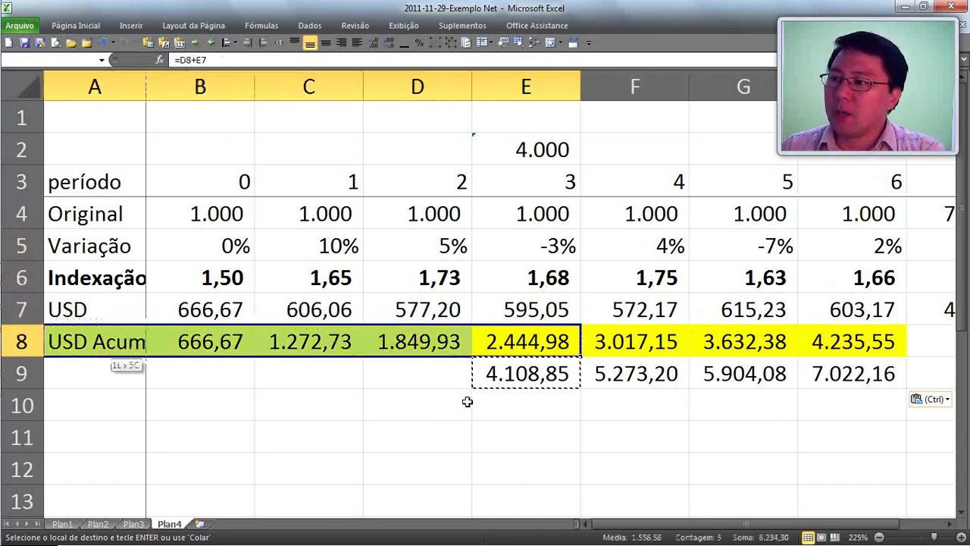
key("shift+Right")
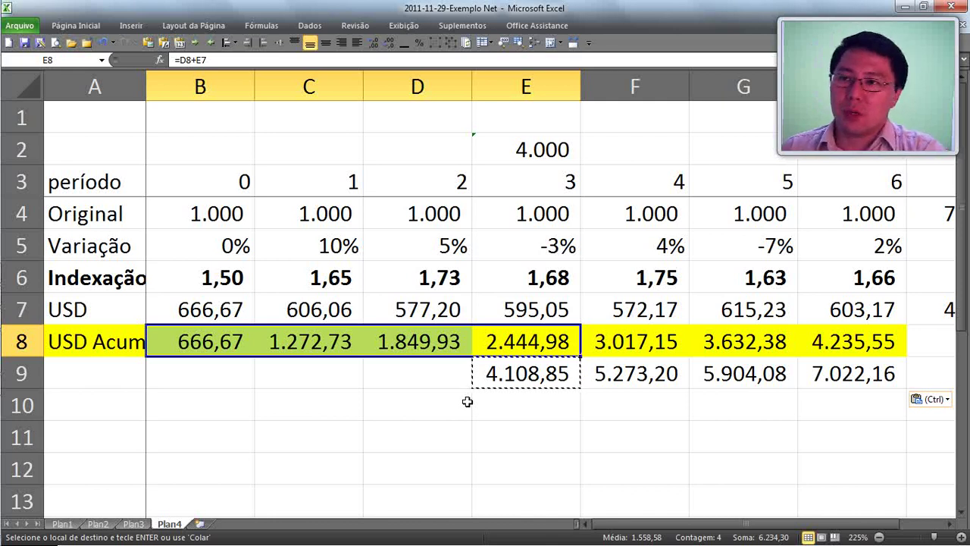
key("Right")
key("Left")
key("Down")
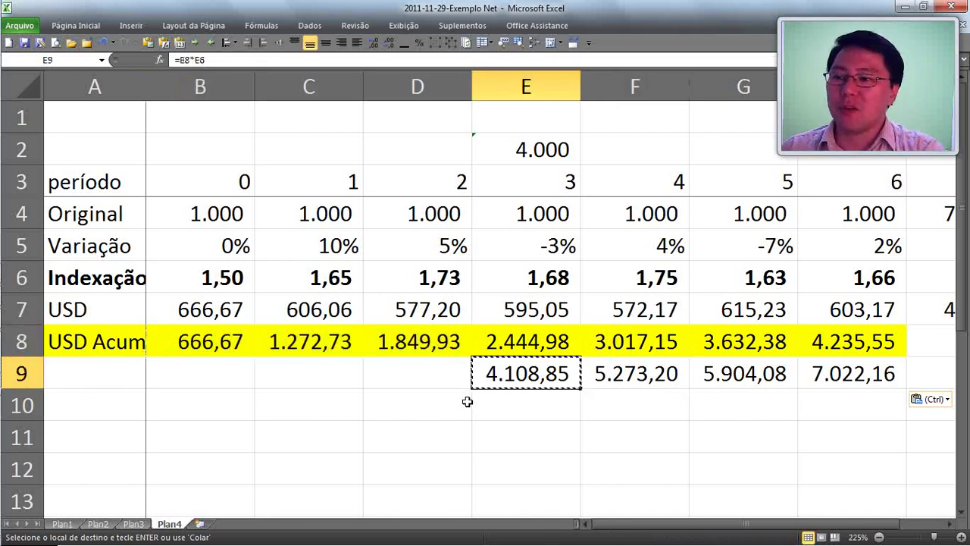
Delete the back-conversion formulas in E9:H9
key("Right")
key("shift+Right")
key("shift+Right")
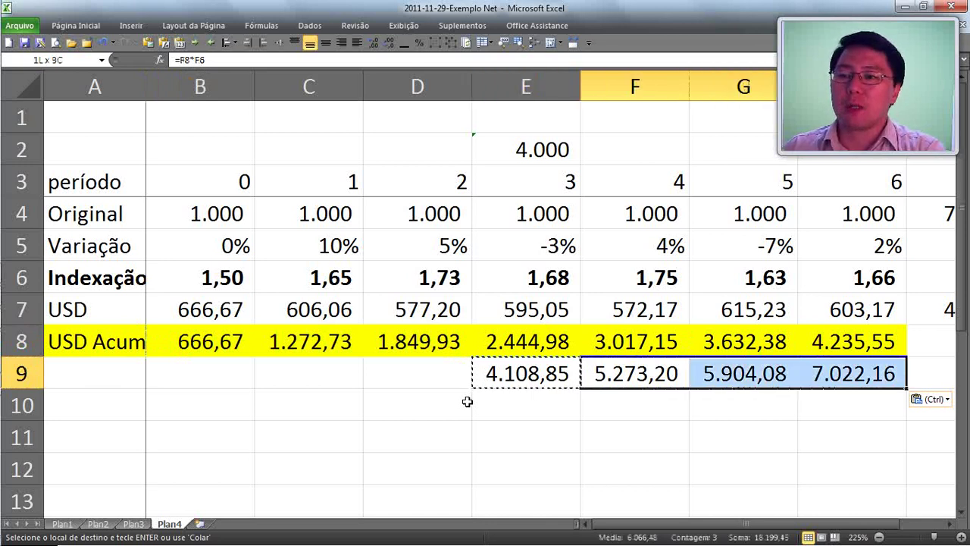
key("Delete")
key("Left")
key("Left")
key("Right")
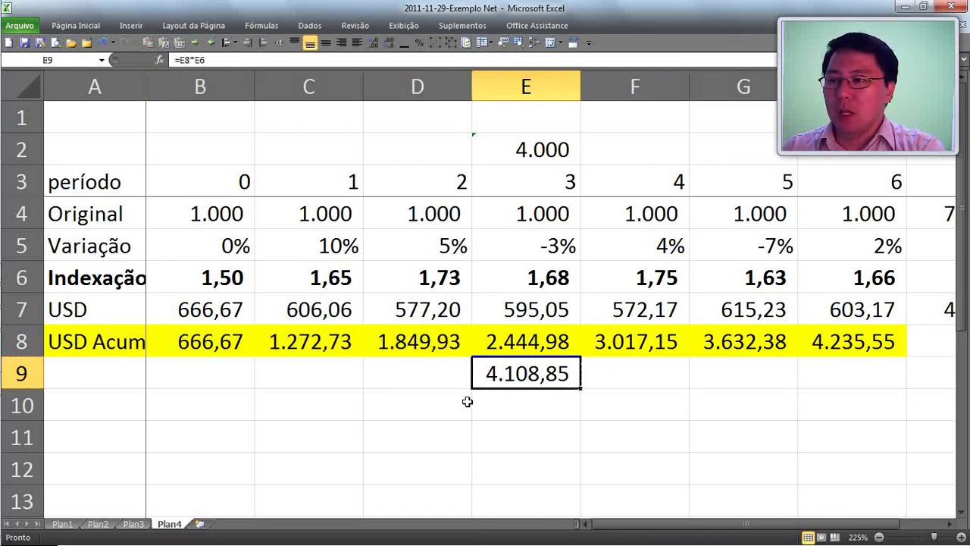
key("Delete")
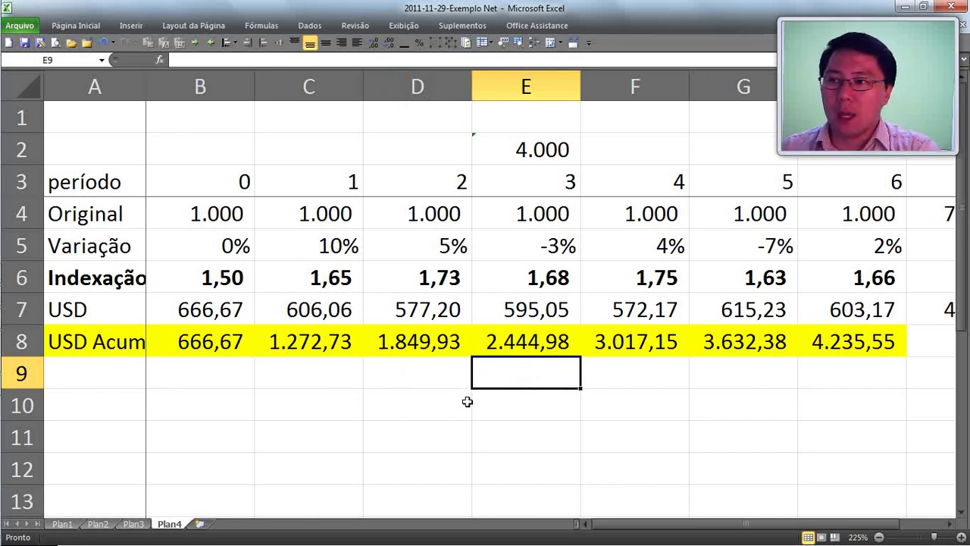
Change the row label in A7 to Selic
key("Up")
key("Up")
key("Up")
key("Left")
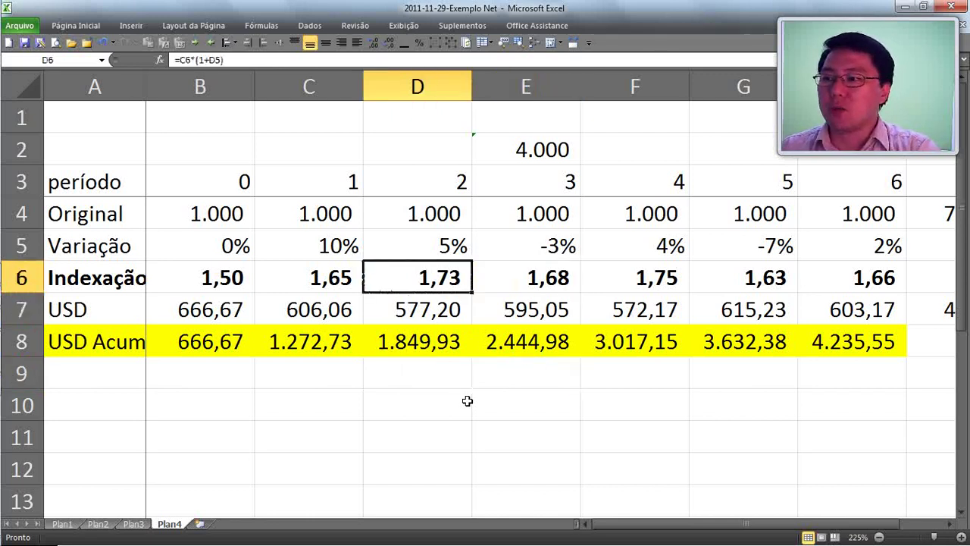
key("Left")
key("Left")
key("Left")
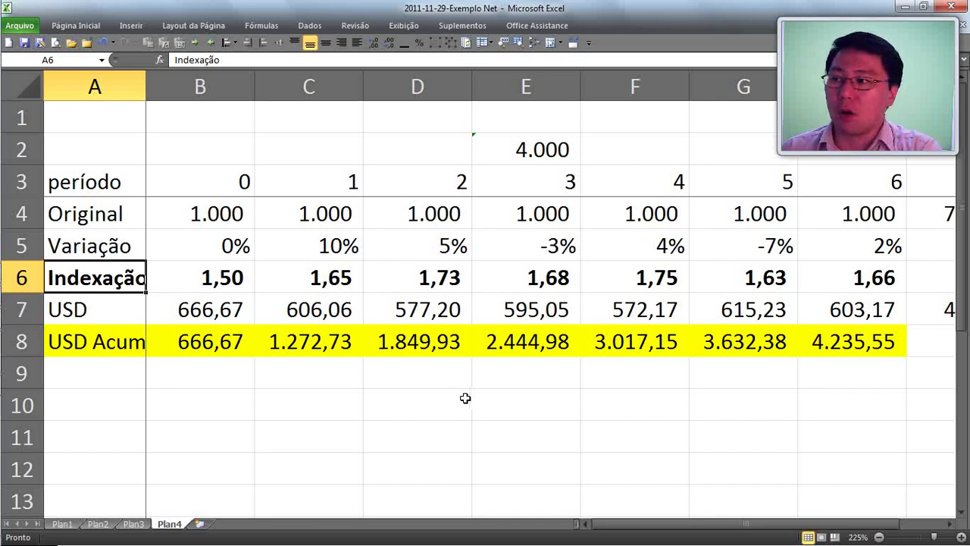
key("Up")
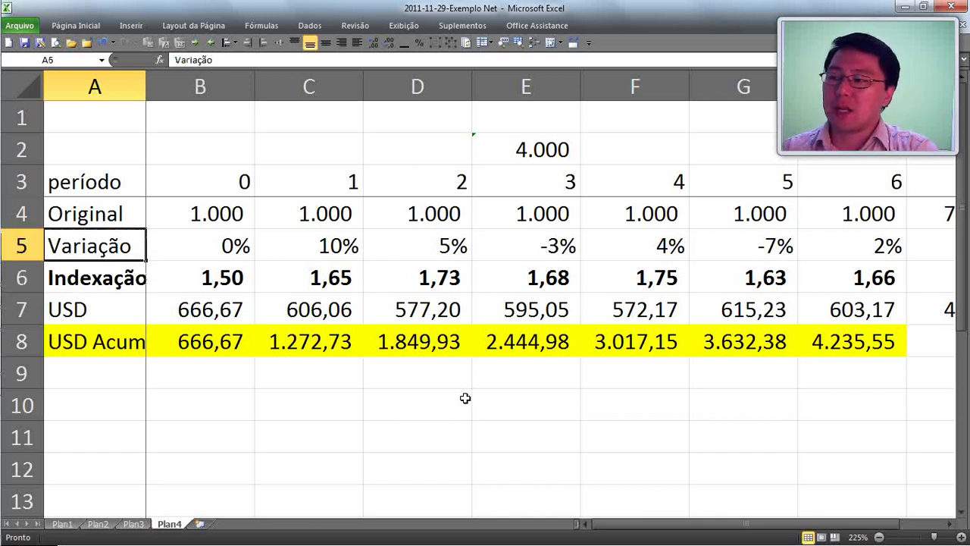
key("Down")
key("Down")
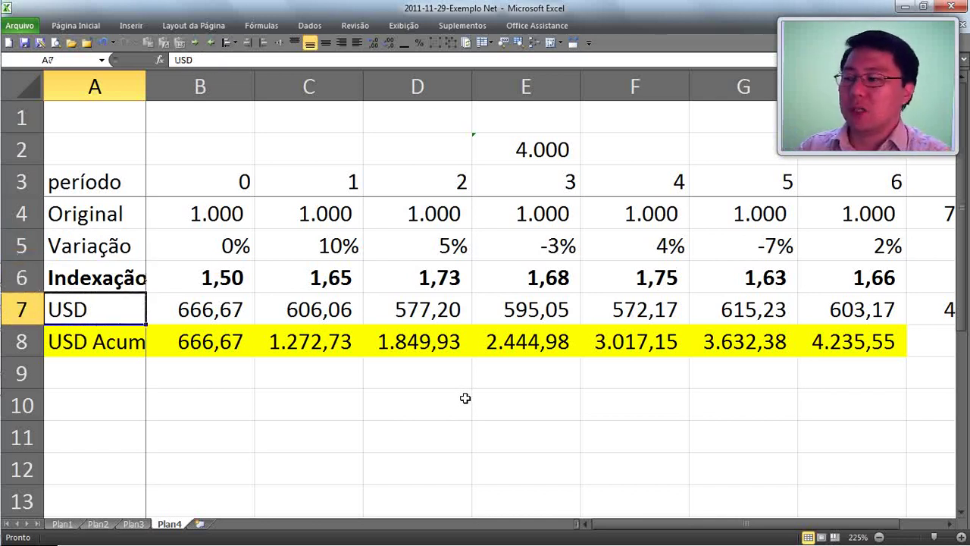
type("Selic")
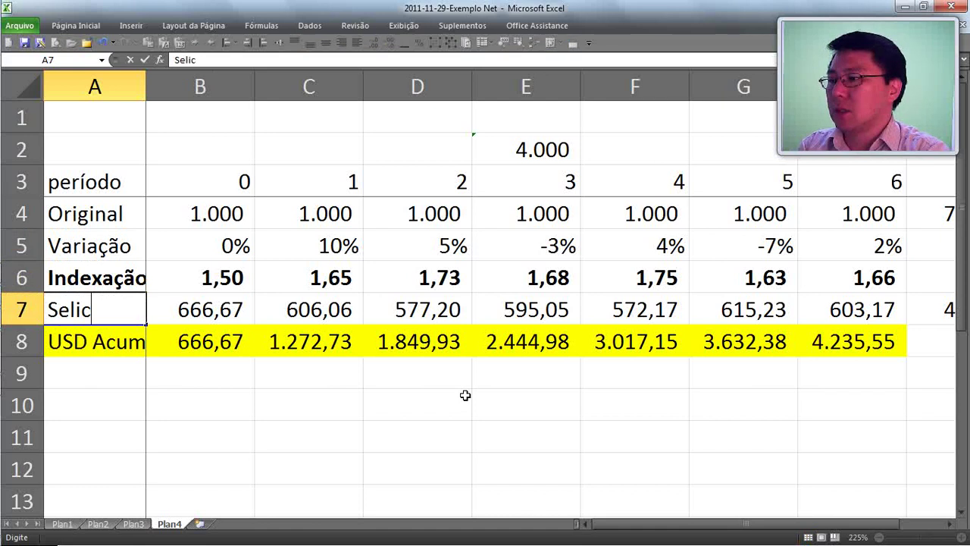
key("Return")
Examine the formula in B7 and the Variação percentages of periods 0 to 4 in B5:F5
key("Up")
key("Right")
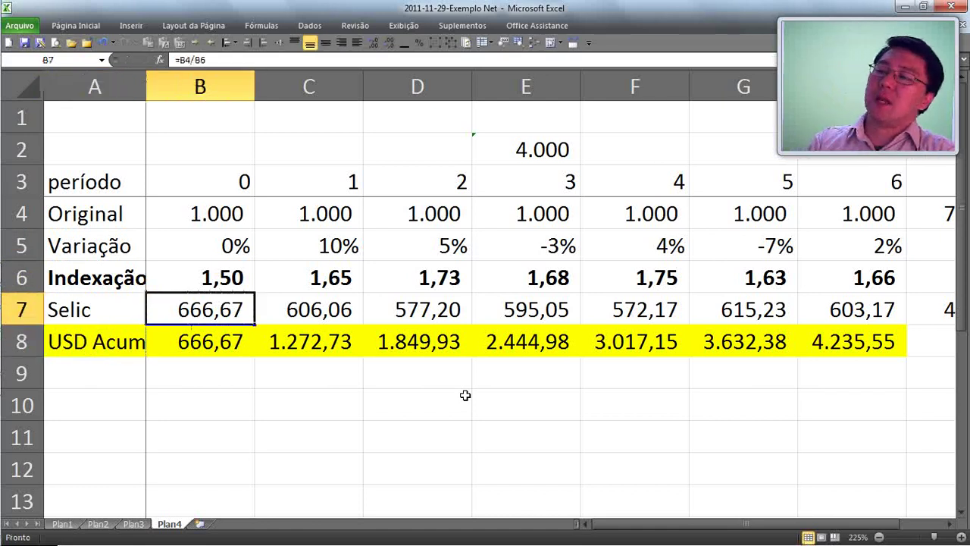
key("Up")
key("Up")
key("Up")
key("Down")
key("shift+Right")
key("shift+Right")
key("shift+Right")
key("shift+Right")
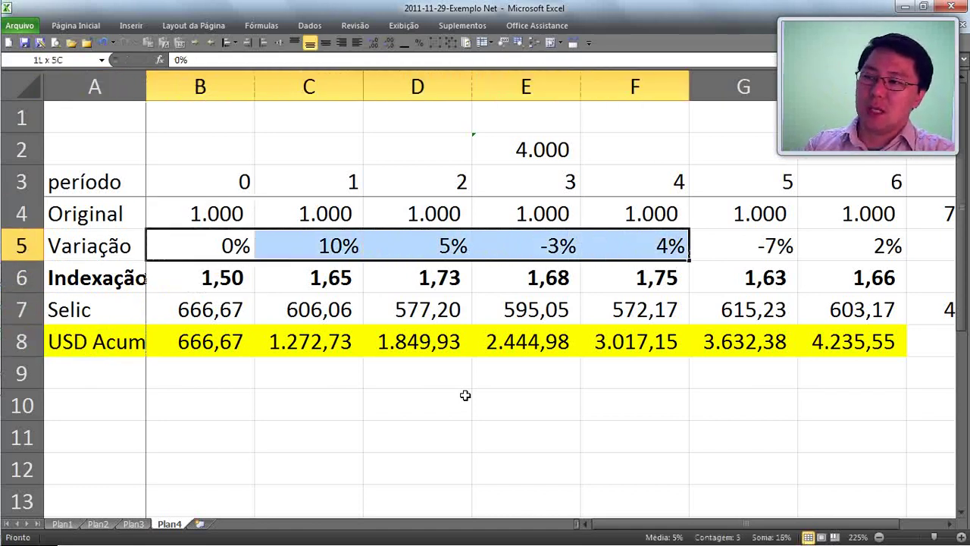
Change the accumulated row's label in A8 to selic Acum
key("Down")
key("Down")
key("Down")
key("Left")
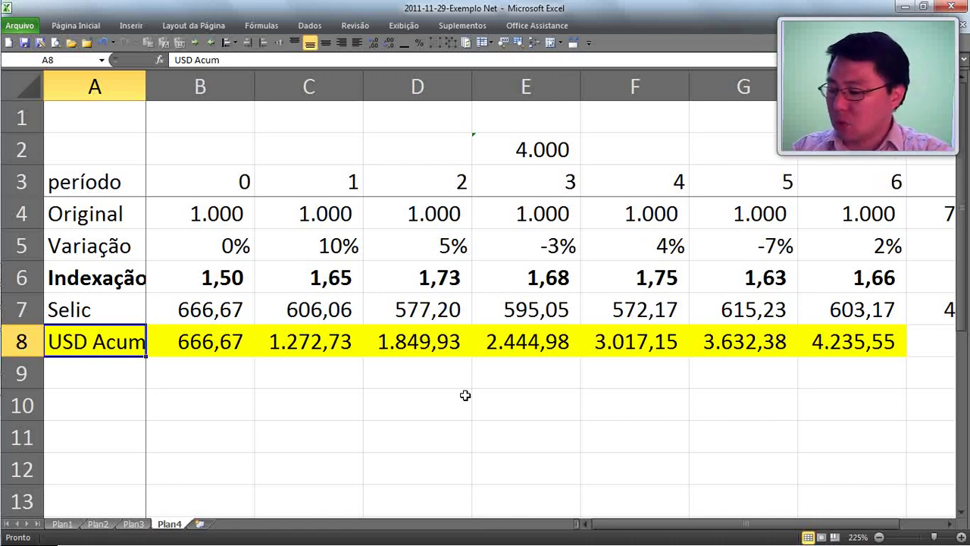
key("F2")
key("Up")
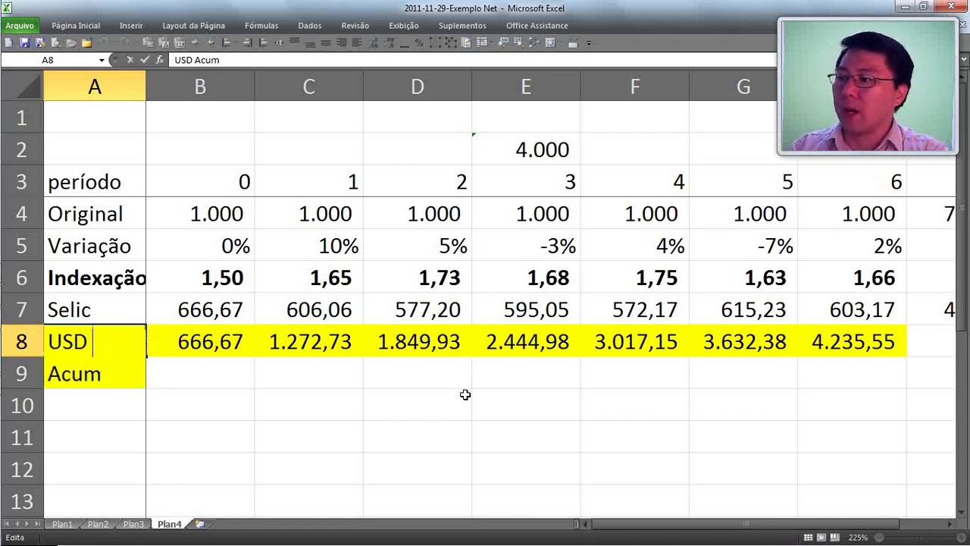
key("shift+Left")
key("shift+Left")
key("shift+Left")
key("shift+Left")
type("selic")
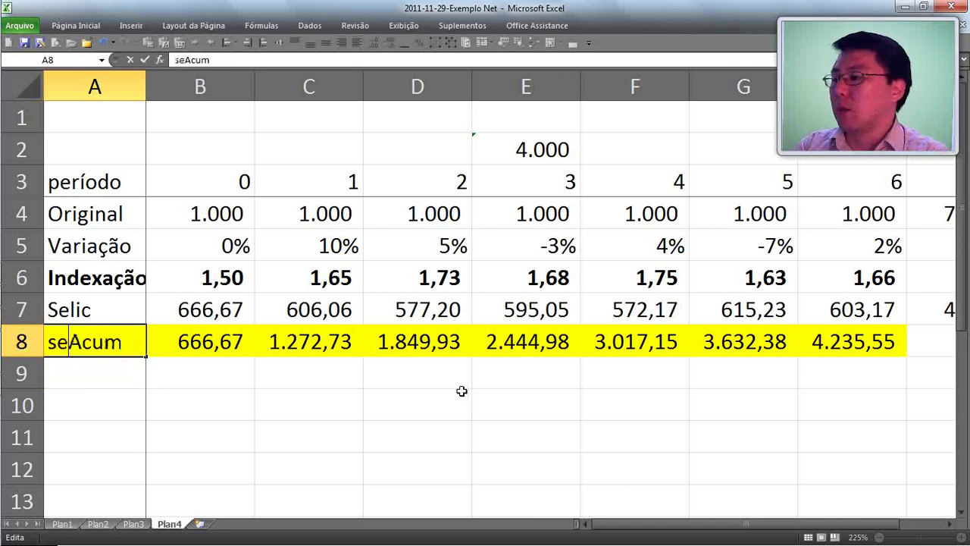
key("Return")
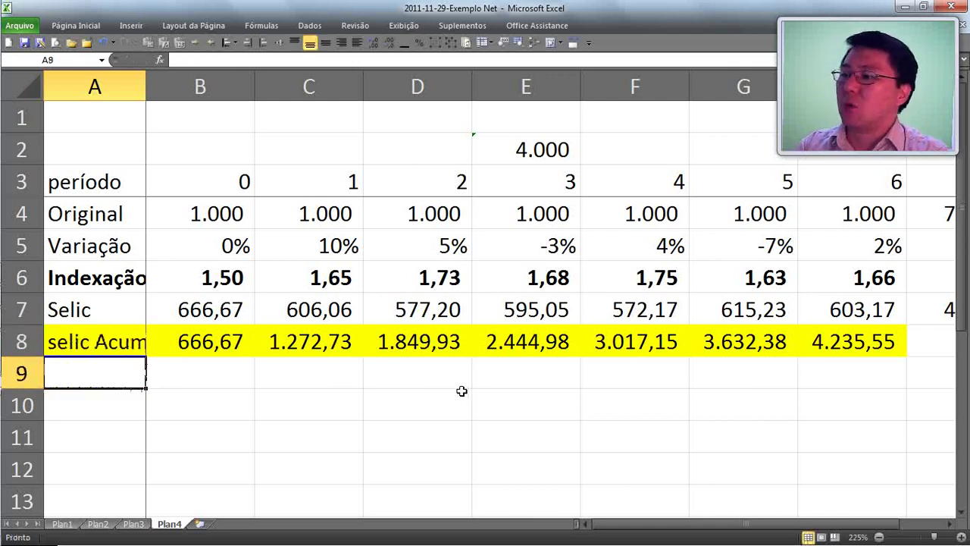
Examine the accumulated values and formulas in B8:E8 and the Indexação values in B6:E6
key("Up")
key("Right")
key("Right")
key("Right")
key("Right")
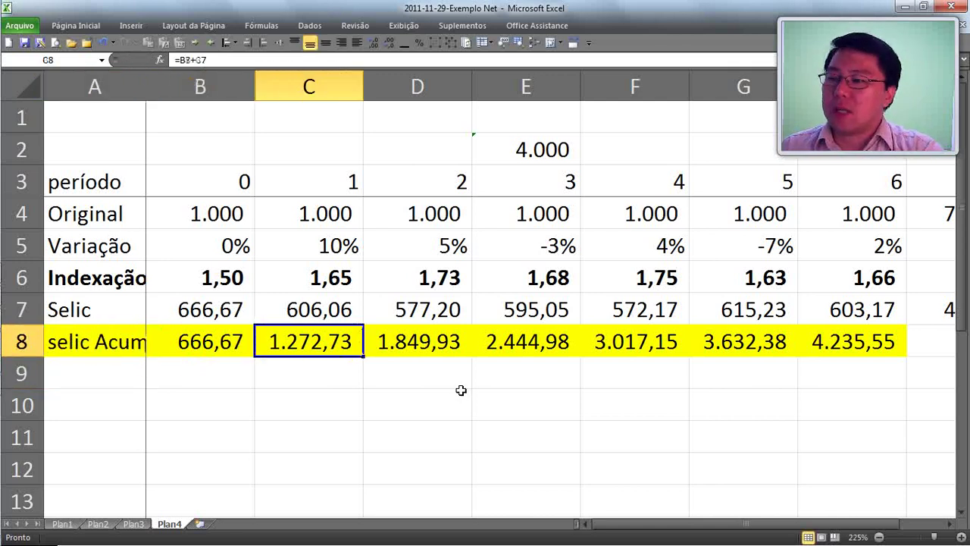
key("Left")
key("Left")
key("Left")
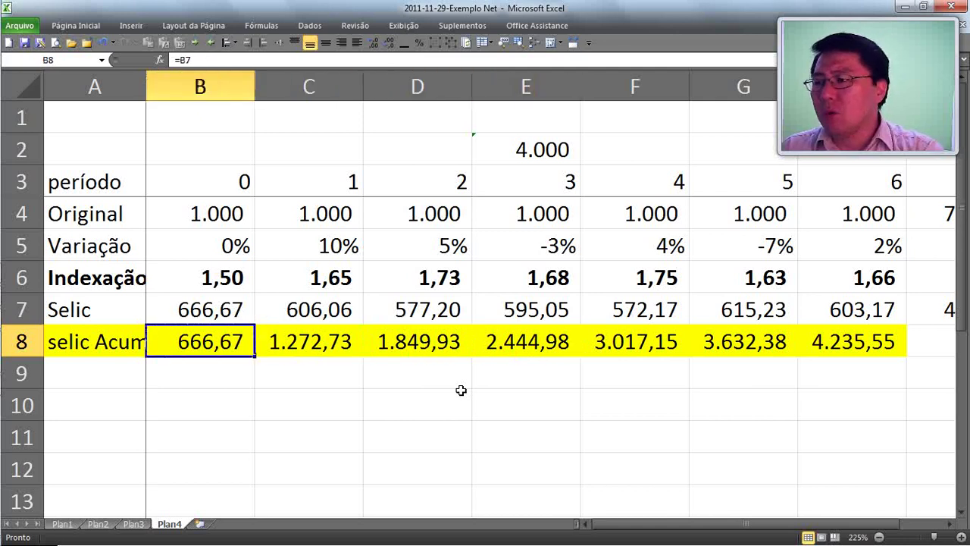
key("shift+Right")
key("shift+Right")
key("shift+Right")
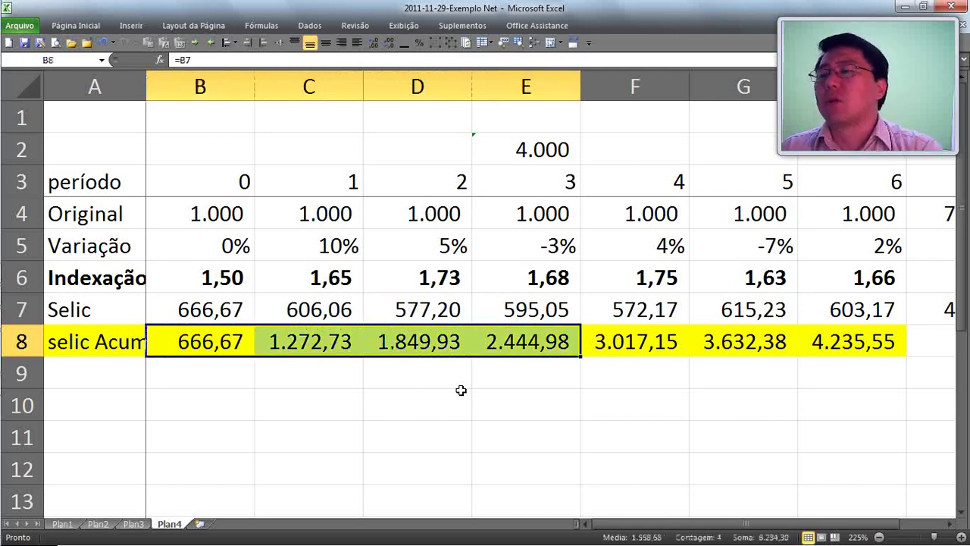
key("Down")
key("Right")
key("Right")
key("Right")
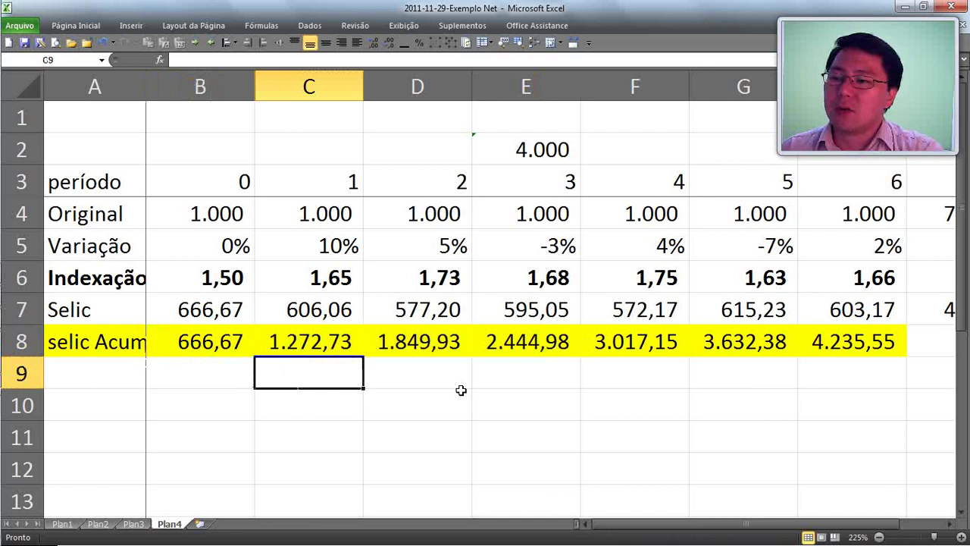
key("Up")
key("Up")
key("Up")
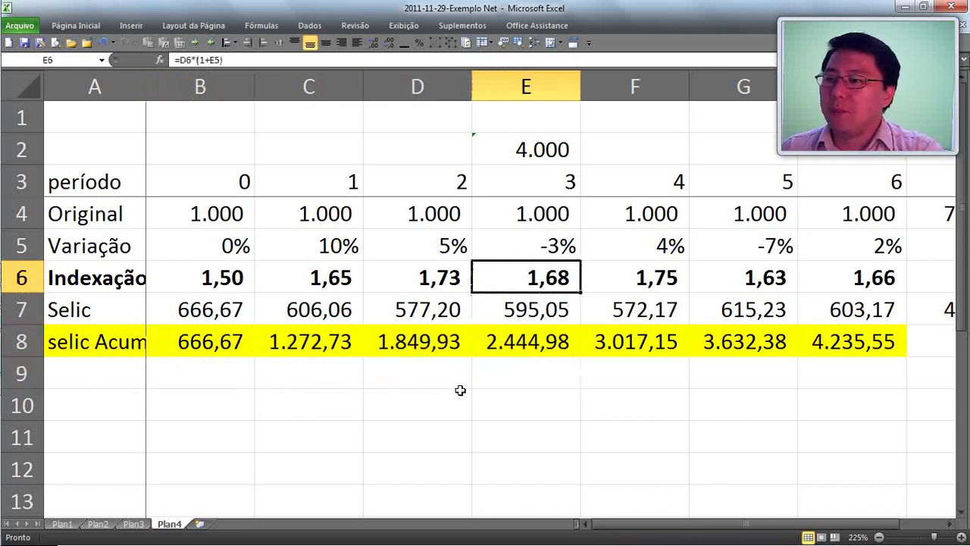
key("Left")
key("Left")
key("Left")
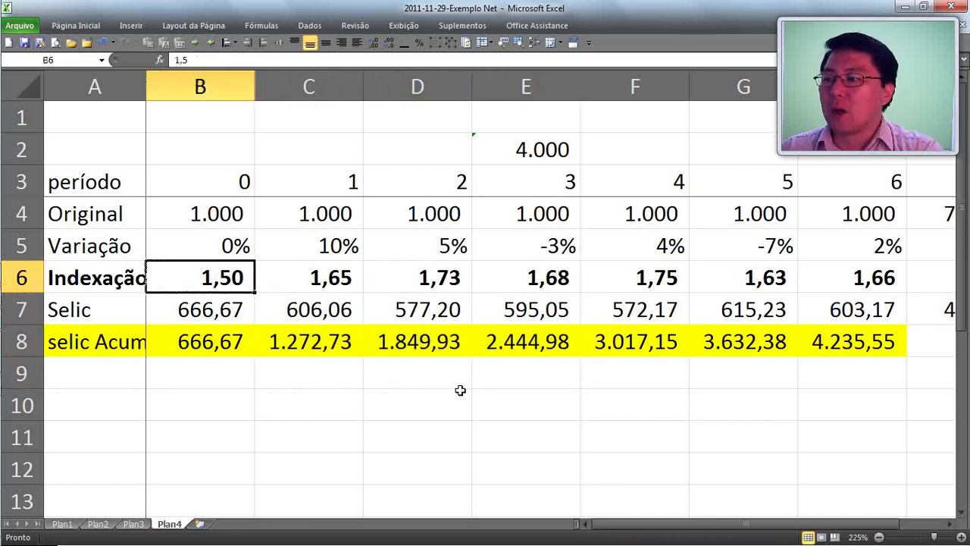
Change the row label in A7 to IGPM
key("Left")
key("Down")
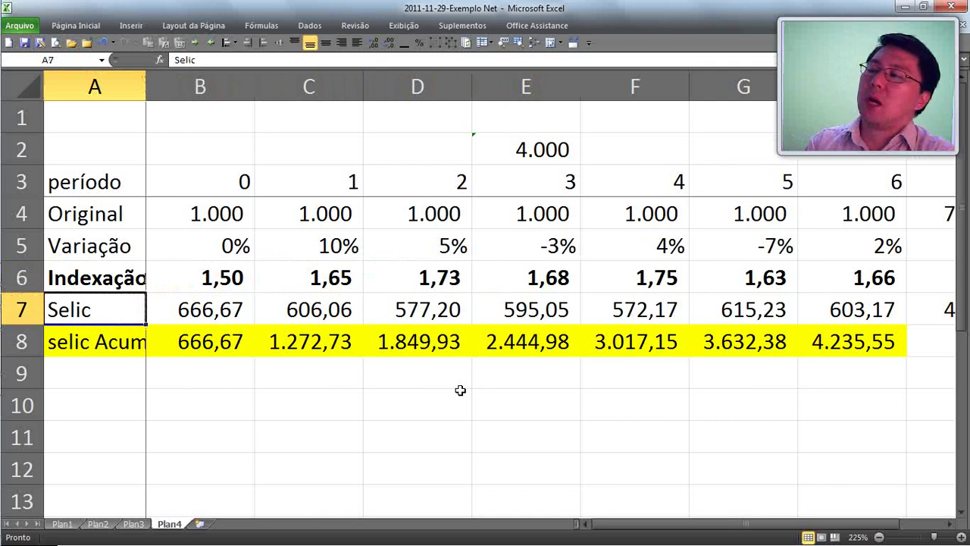
key("Caps_Lock")
type("IGP")
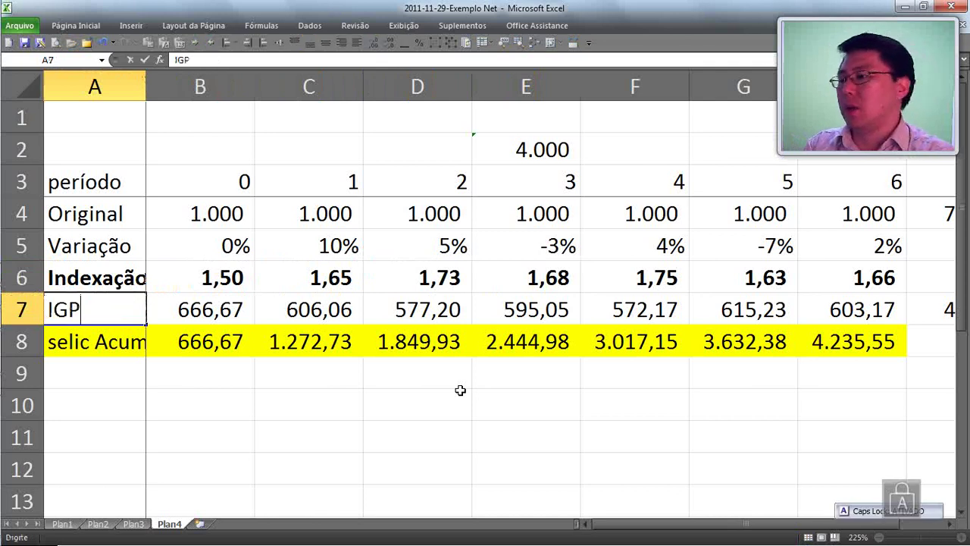
type("M")
key("Return")
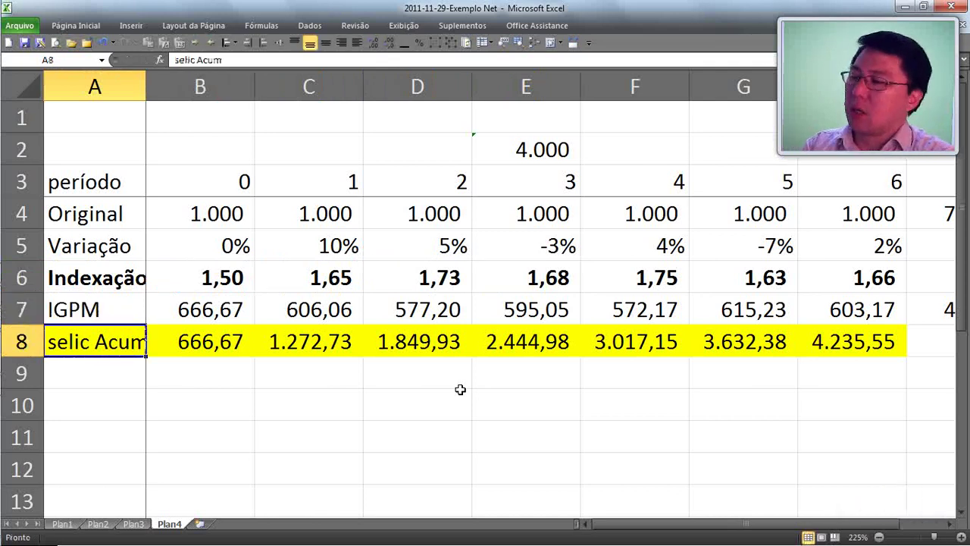
Change the accumulated row's label in A8 to IGPM acum
type("IGPM AC")
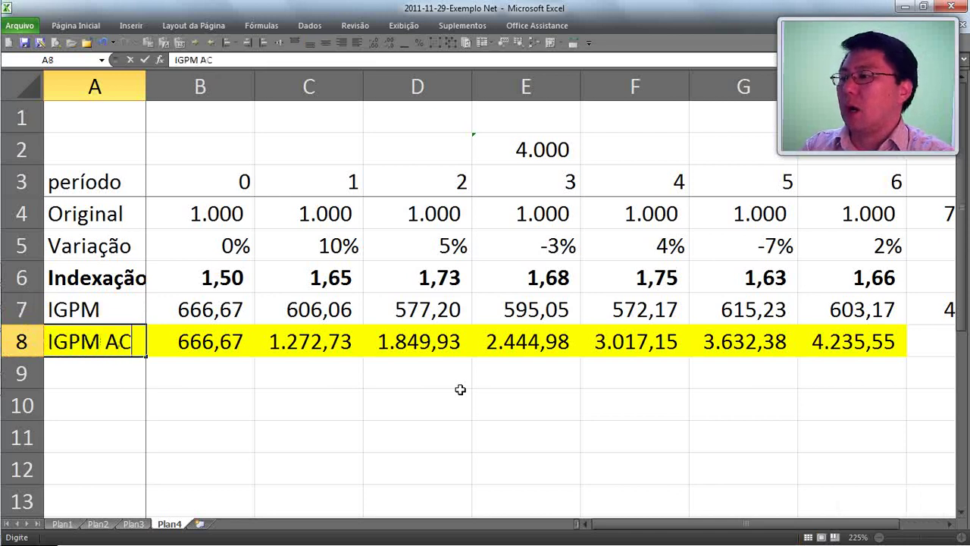
key("BackSpace")
key("BackSpace")
key("Caps_Lock")
type("c")
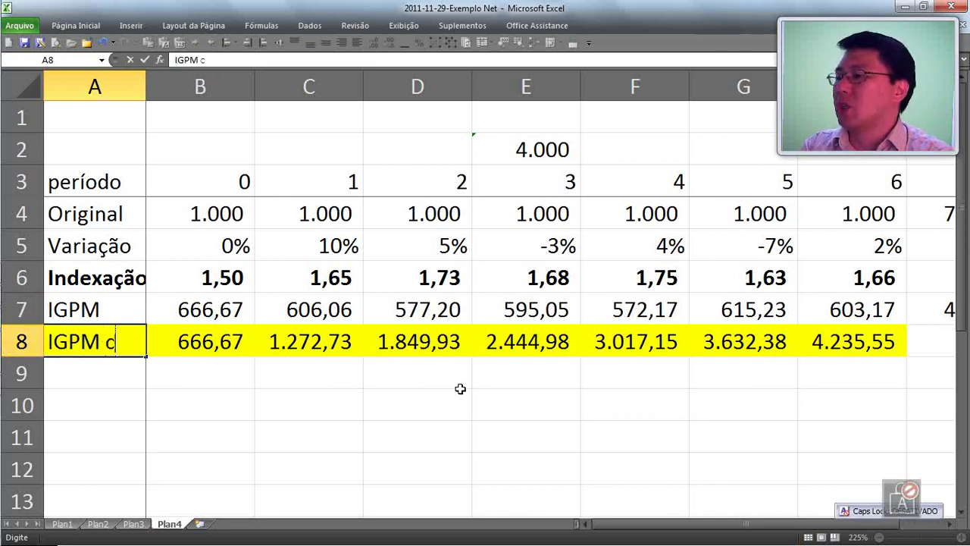
key("BackSpace")
type("acum")
key("Return")
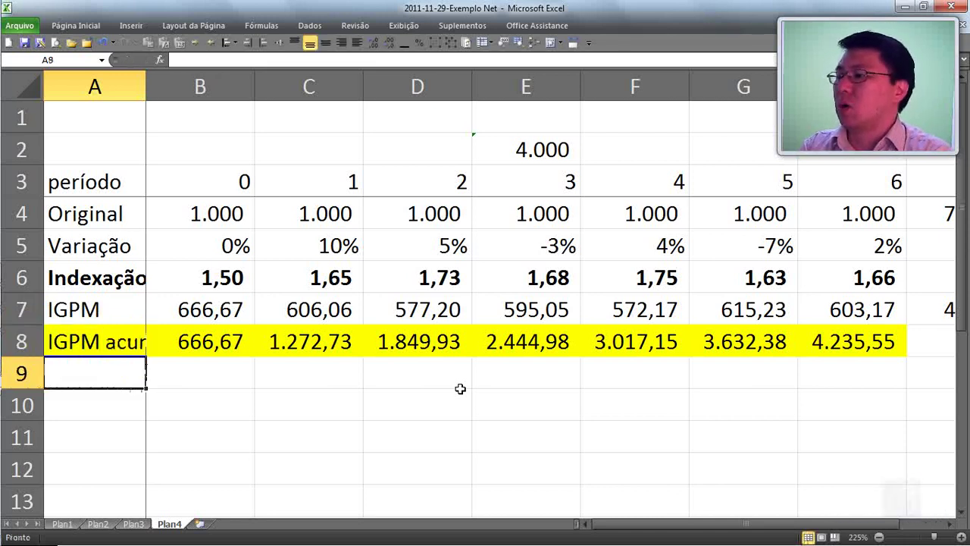
Examine the accumulated IGPM values of periods 0 to 6 in B8:H8
key("Up")
key("Right")
key("ctrl+shift+Right")
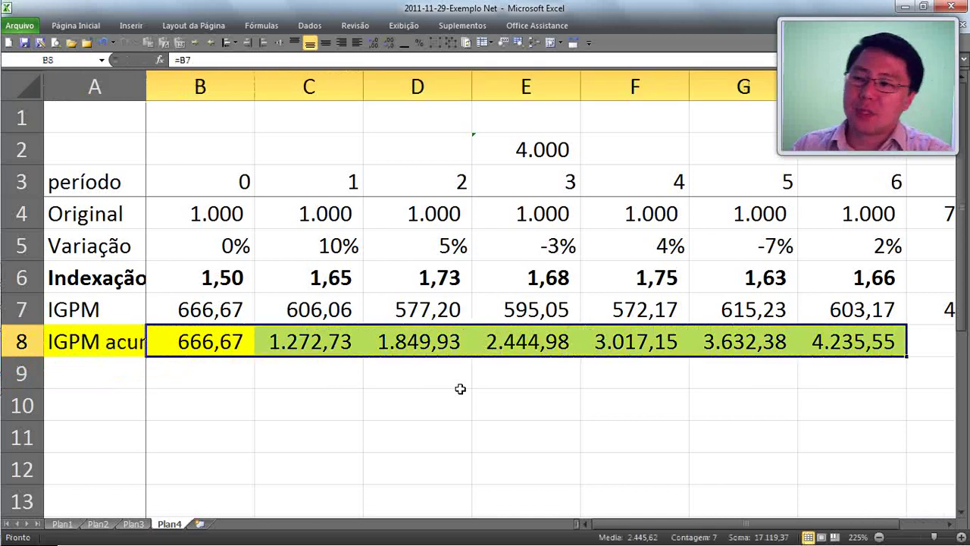
key("Down")
key("Left")
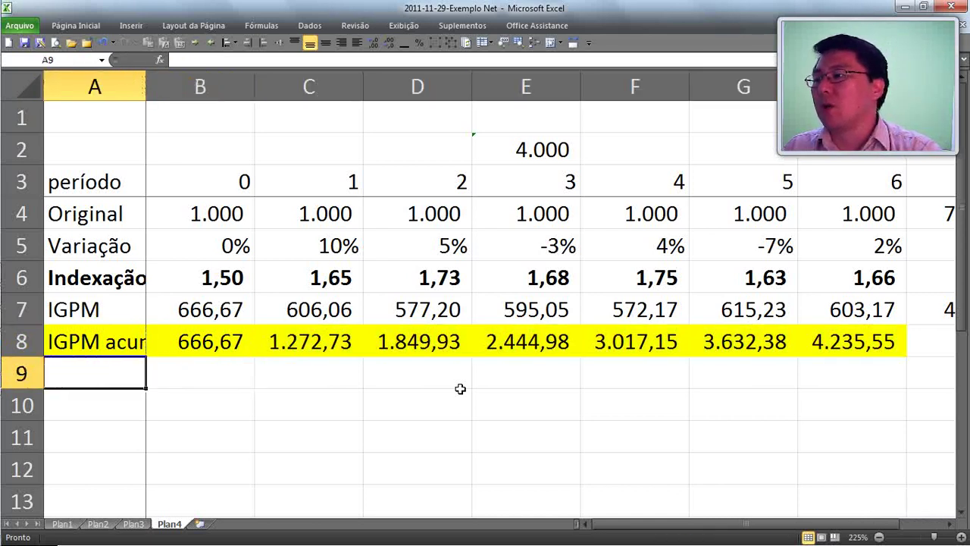
key("Up")
key("Down")
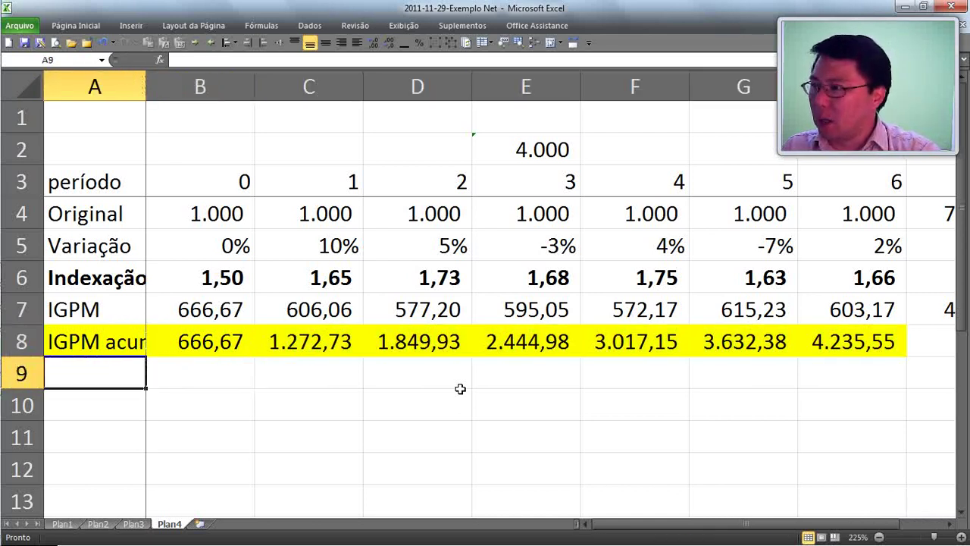
Convert period 4's accumulated IGPM amount back in F9 with the formula =F8*F6
key("Right")
key("Right")
key("Right")
key("Right")
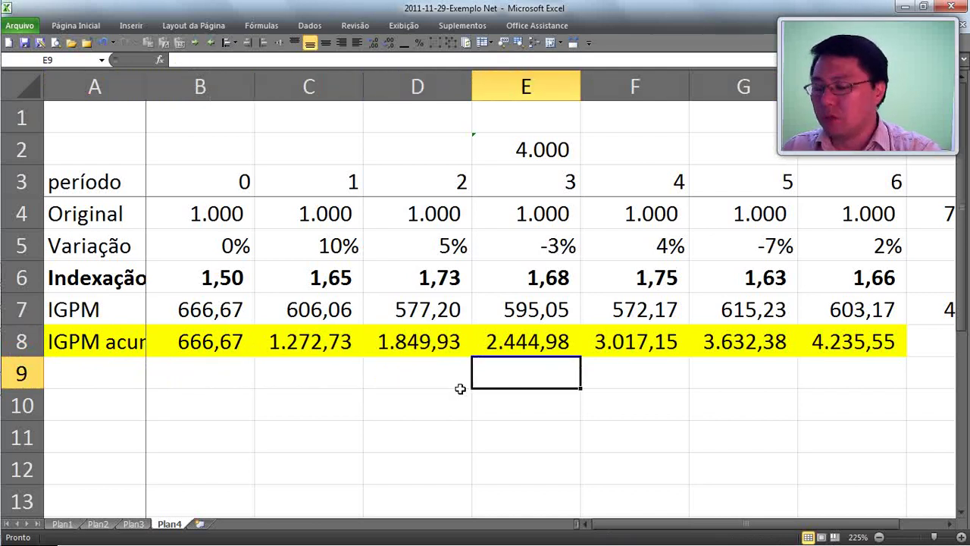
type("=")
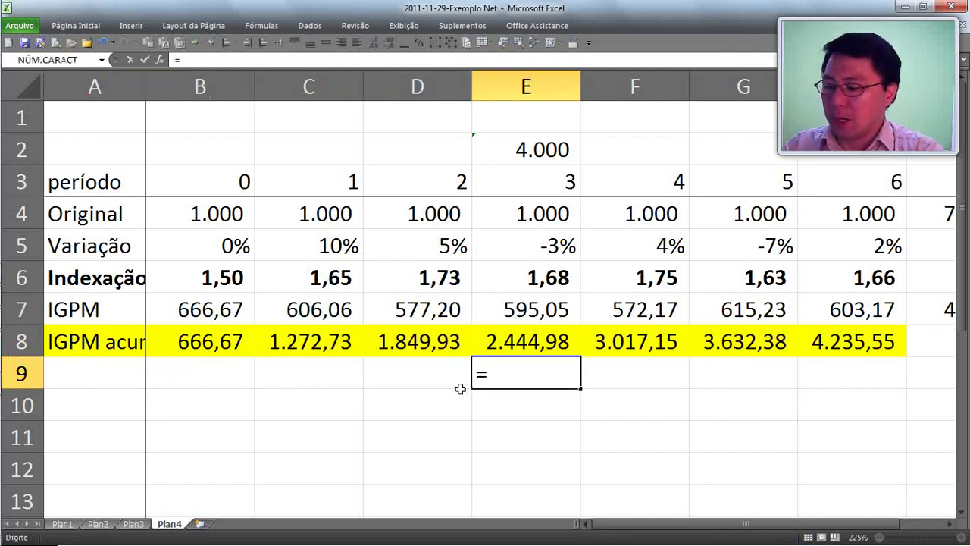
key("Escape")
key("Right")
type("=")
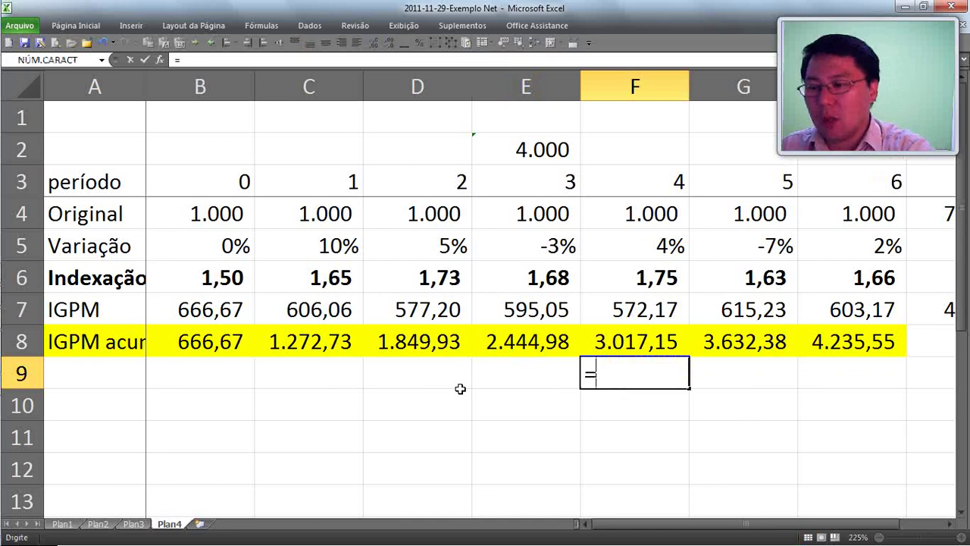
key("Up")
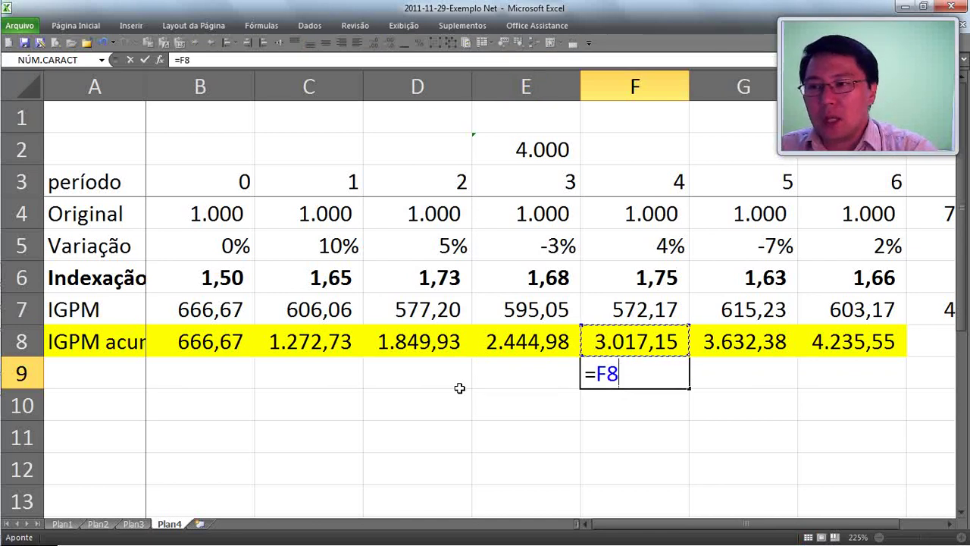
type("*")
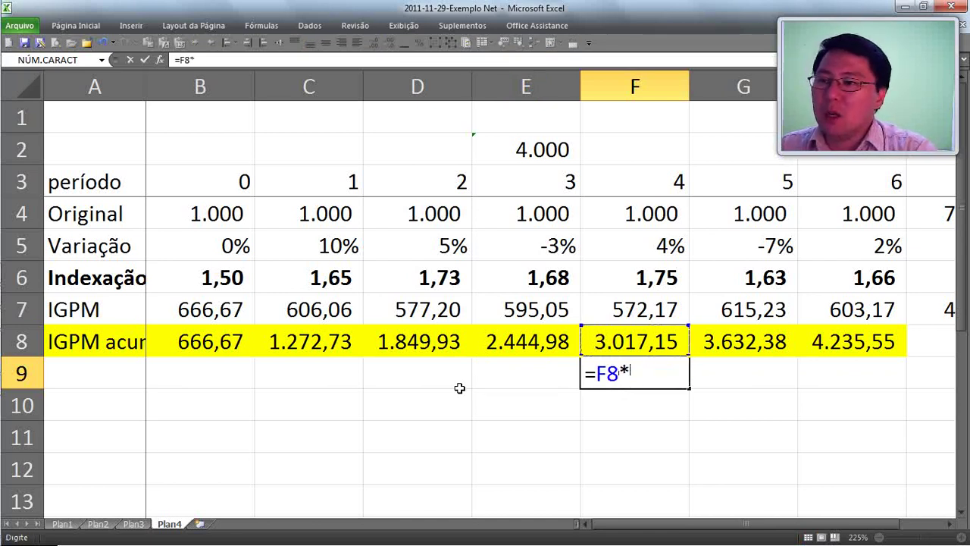
key("Up")
key("Up")
key("Up")
key("ctrl+Return")
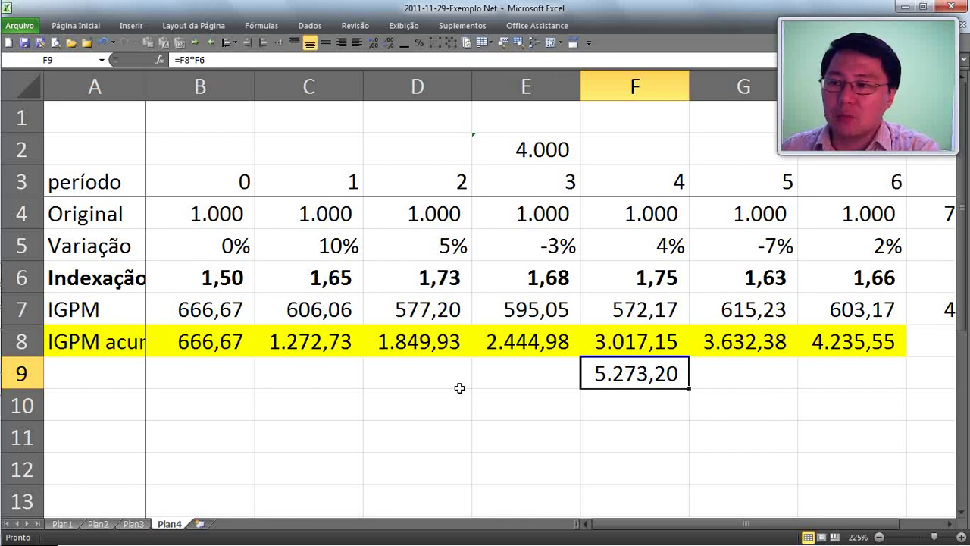
Examine the IGPM and IGPM acum rows, including their labels and the formulas behind the period values
key("Up")
key("Up")
key("Up")
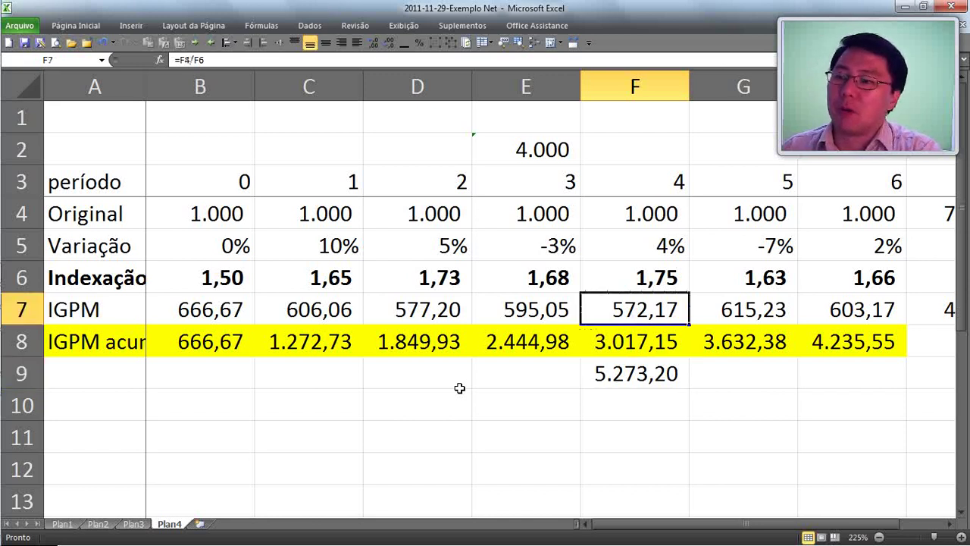
key("Left")
key("Left")
key("Left")
key("Left")
key("Left")
key("Down")
key("shift+Down")
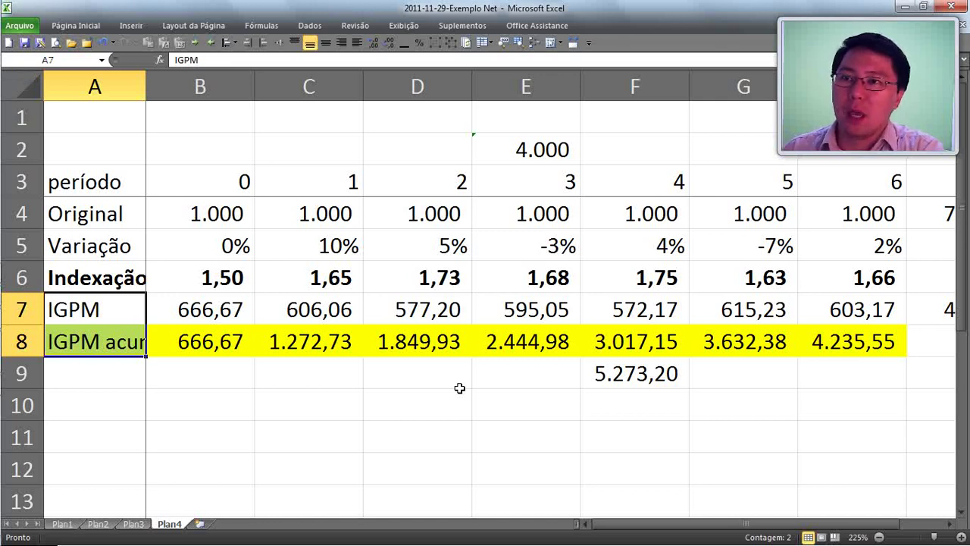
key("Right")
key("Right")
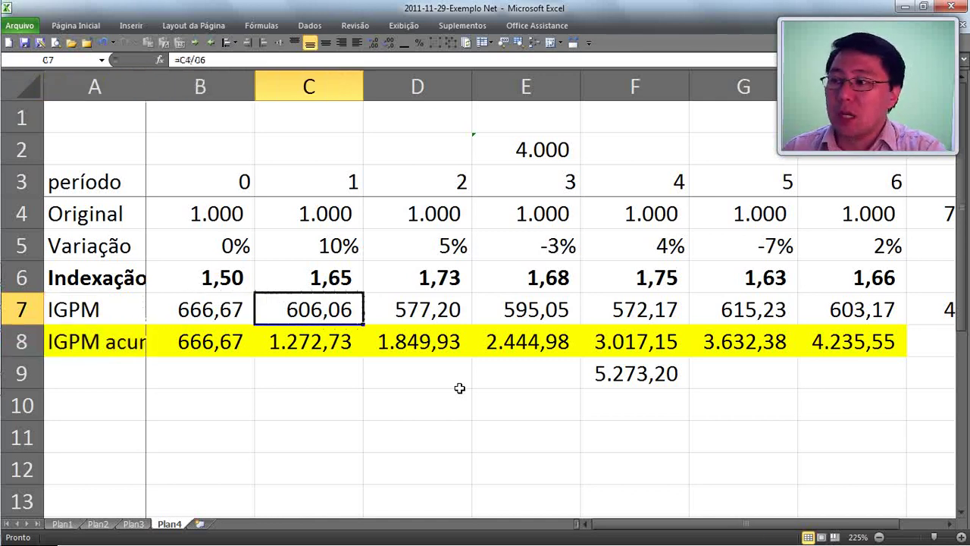
key("Right")
key("Down")
key("Right")
key("Right")
key("Right")
key("Up")
Delete the back-conversion formula in F9
key("Down")
key("Down")
key("Down")
key("Left")
key("Up")
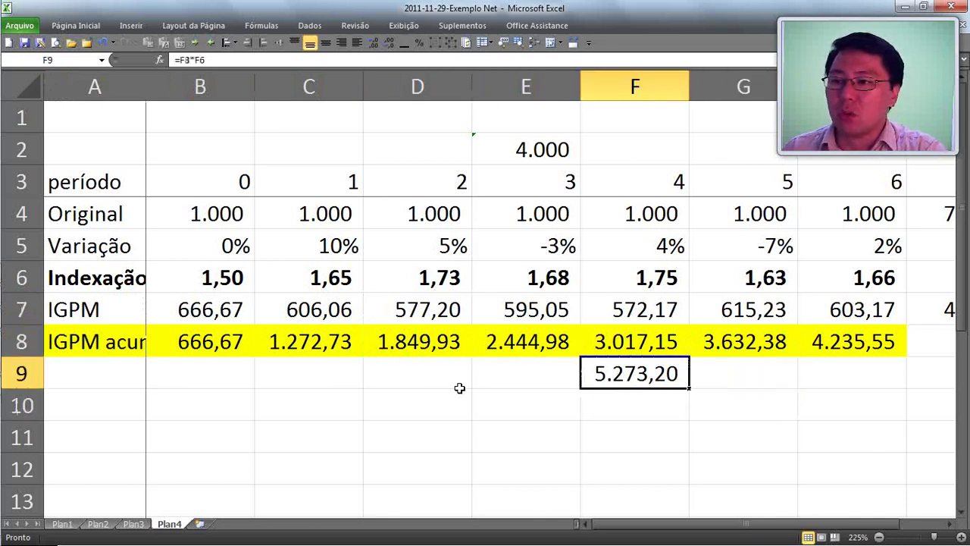
key("Delete")
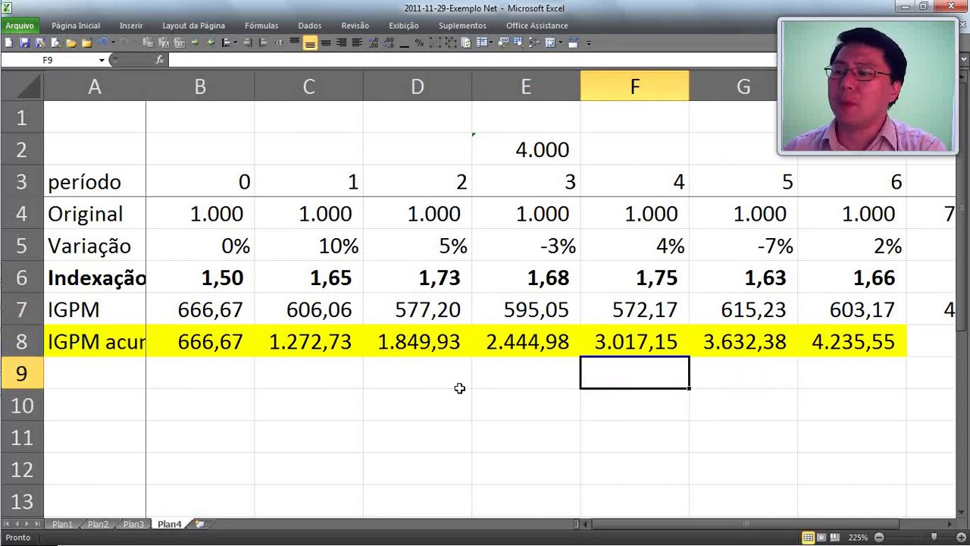
Convert period 6's accumulated amount at period 0's index in B9 with the formula =H8*B6
key("Left")
key("Left")
key("Left")
key("Left")
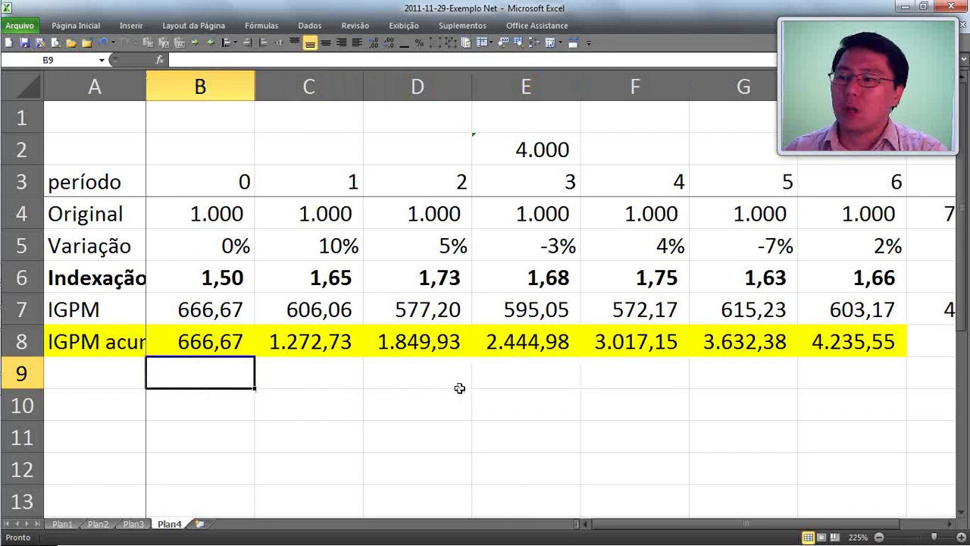
key("Up")
key("ctrl+Right")
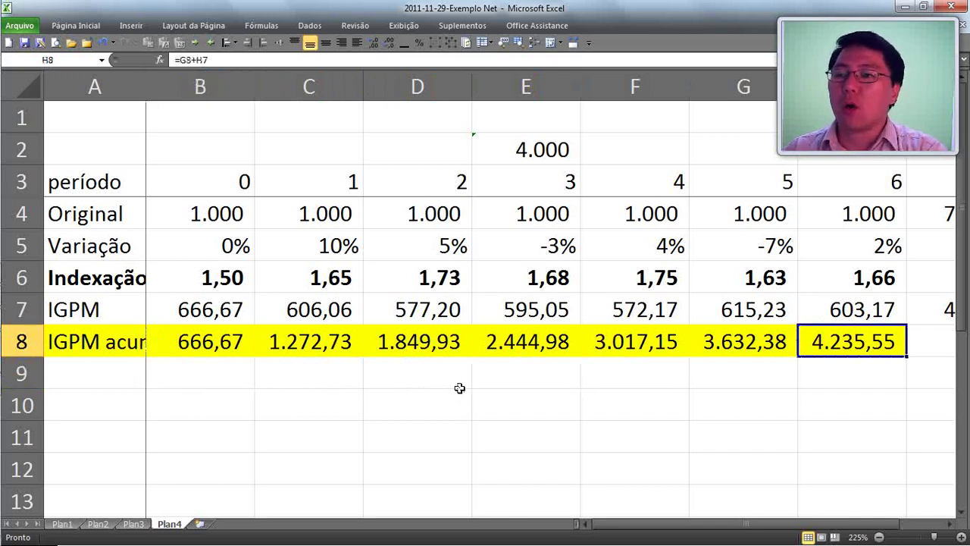
key("Home")
key("Down")
key("Right")
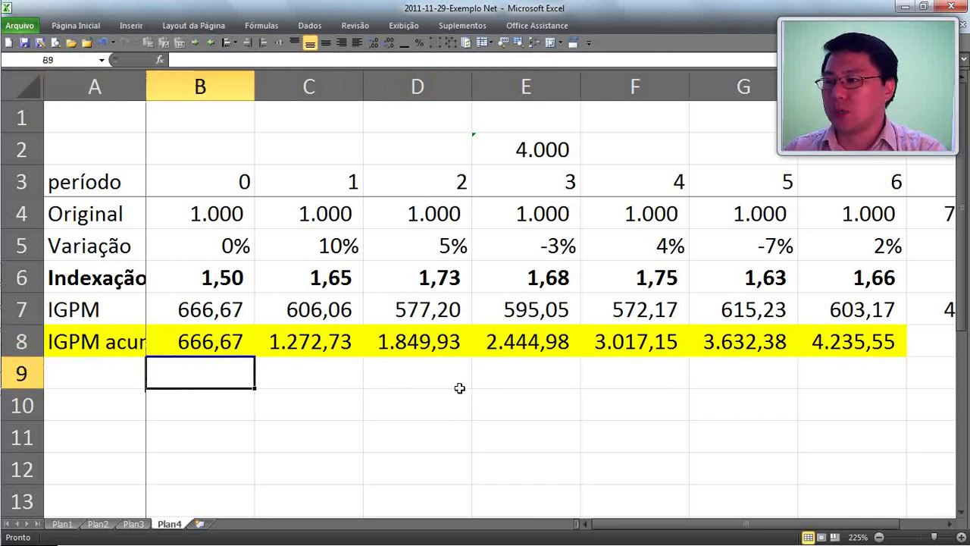
type("=")
key("Up")
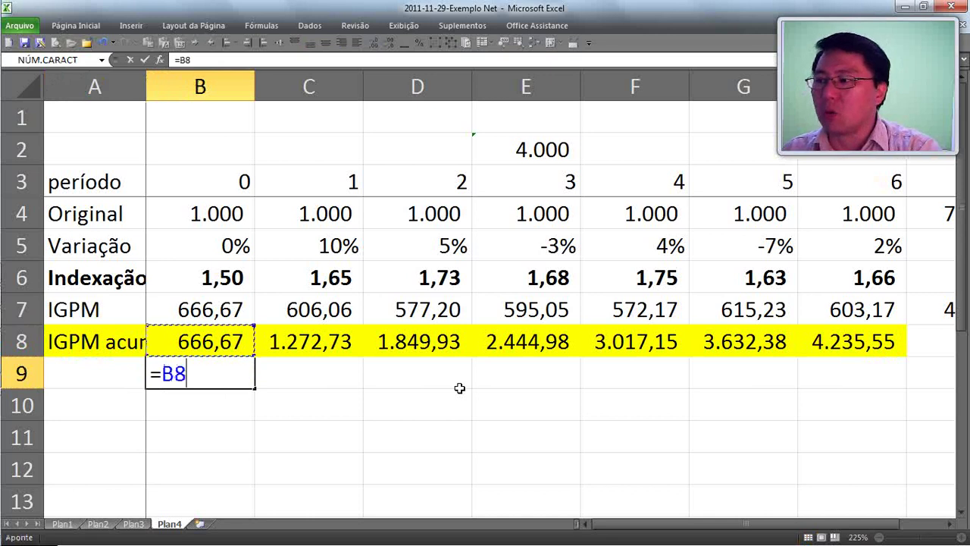
key("ctrl+Right")
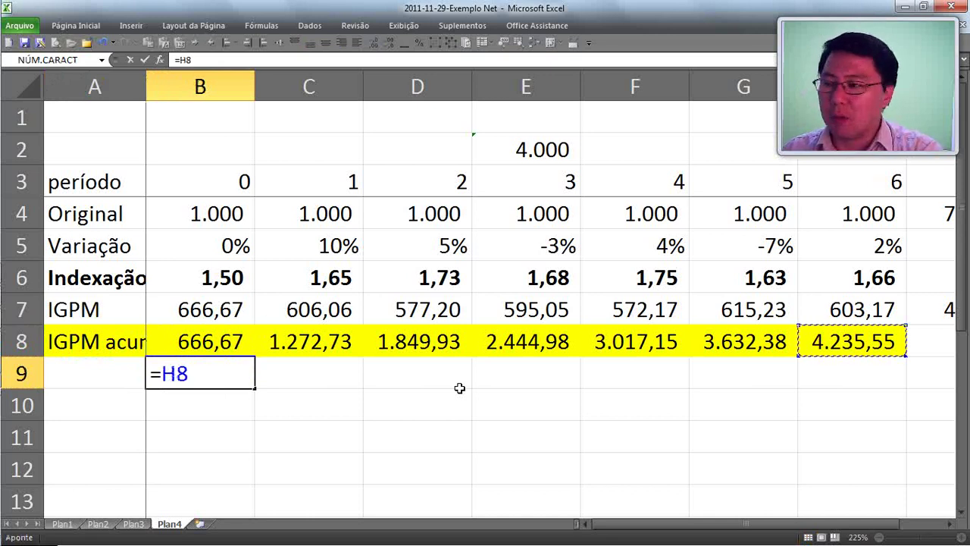
type("*")
key("Up")
key("Up")
key("Up")
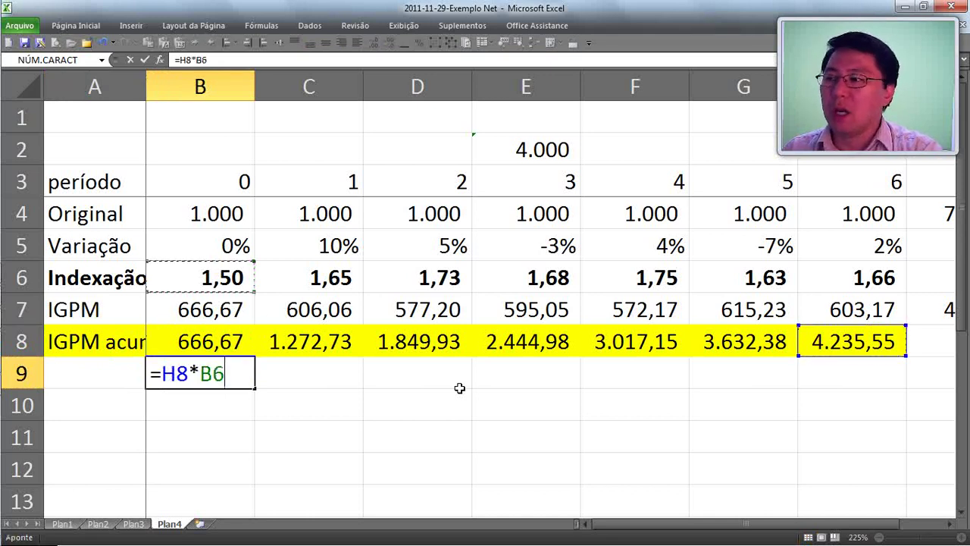
key("Return")
key("Up")
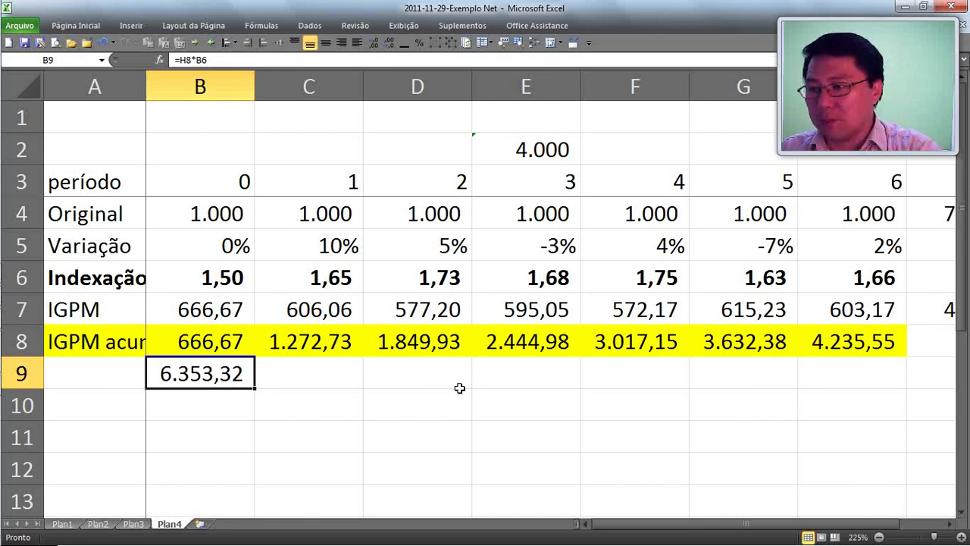
Convert period 6's accumulated IGPM amount at period 3's index in E9 with the formula =H8*E6
key("Up")
key("Right")
key("Right")
key("Right")
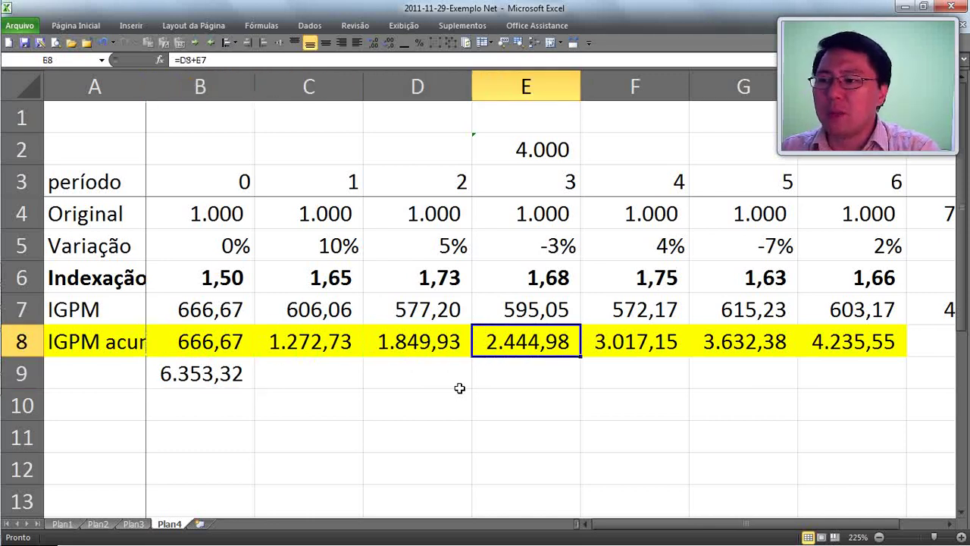
key("Down")
type("=")
key("Up")
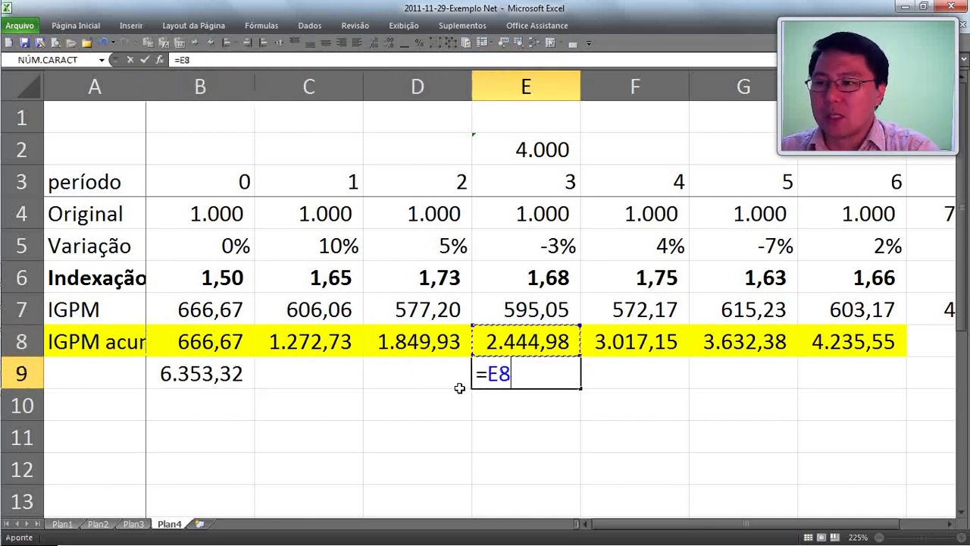
key("Right")
key("Right")
key("Right")
type("*")
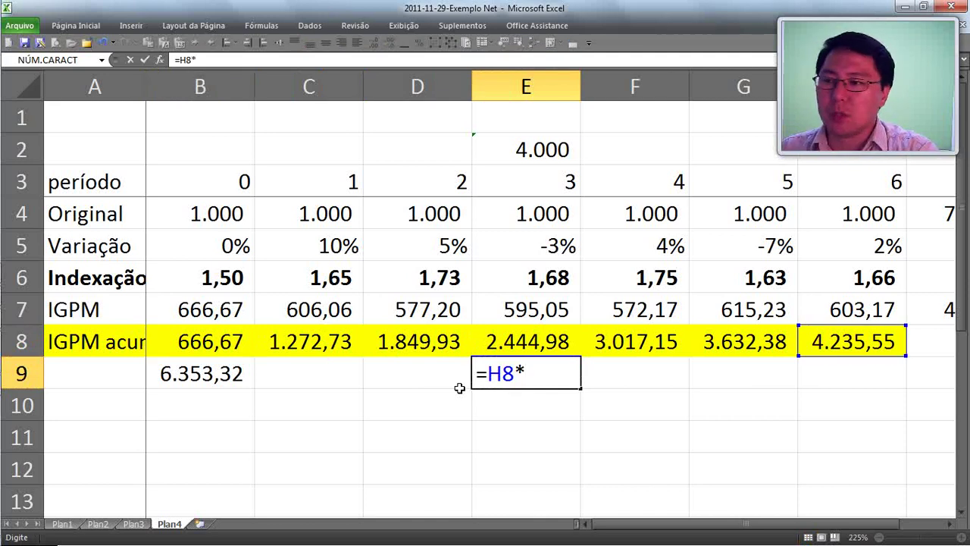
key("Up")
key("Up")
key("Up")
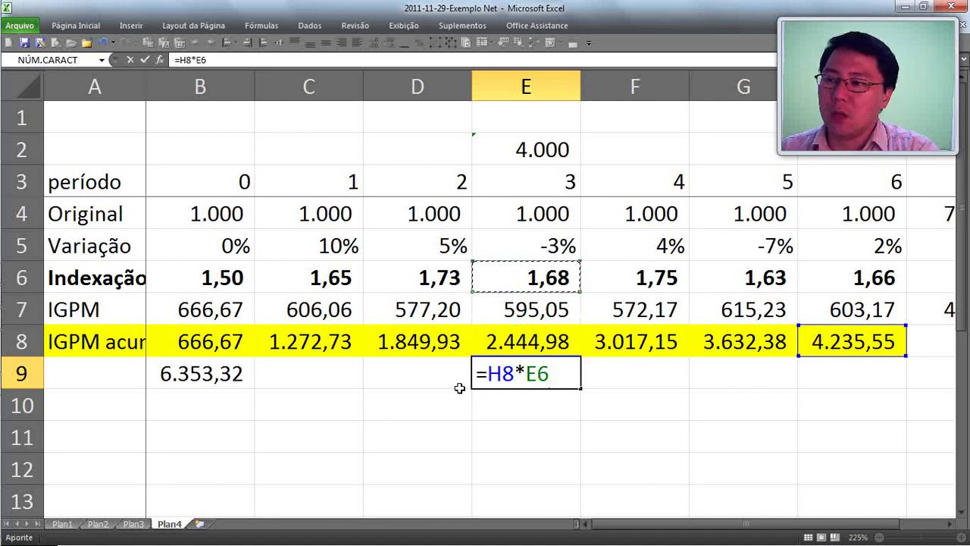
key("ctrl+Return")
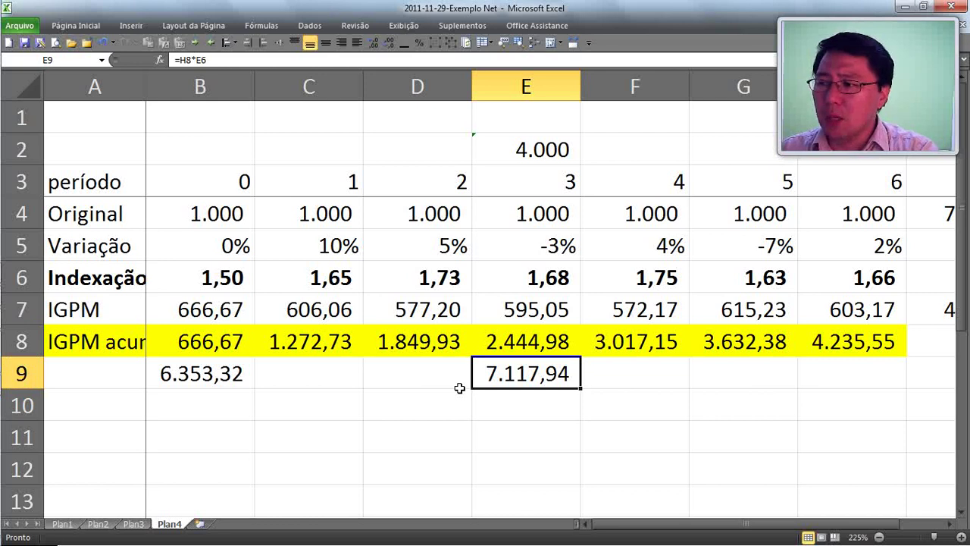
Delete the back-conversion formulas in B9:E9 below the IGPM acum row
key("Left")
key("Left")
key("Left")
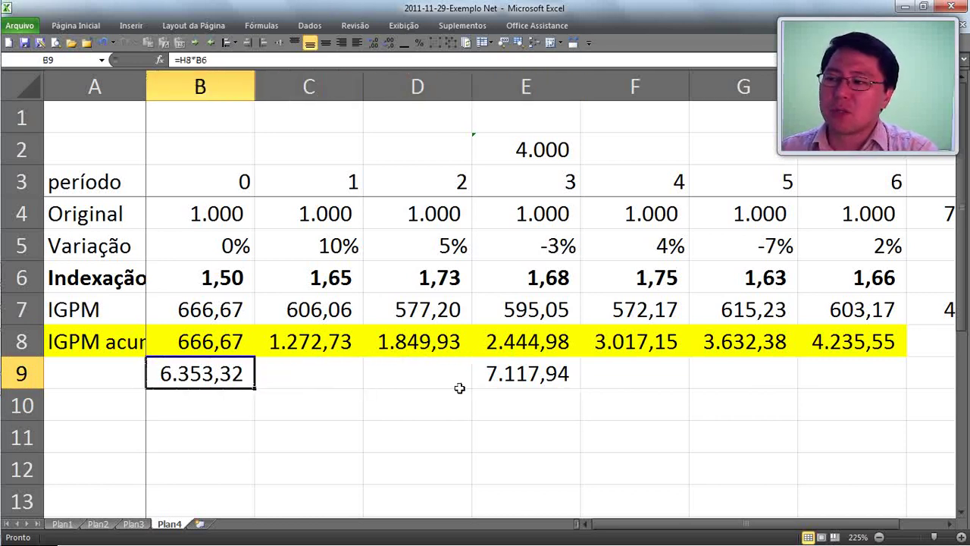
key("Up")
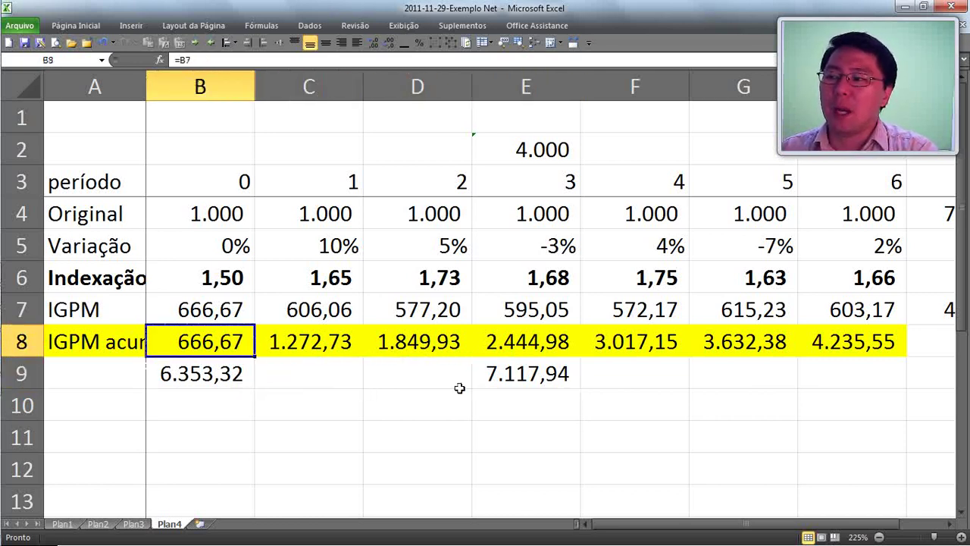
key("Right")
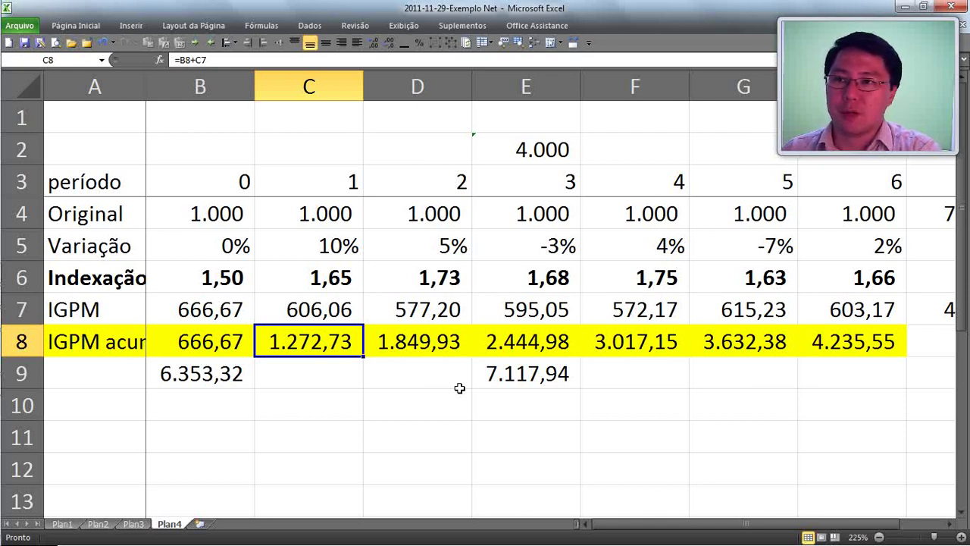
key("Down")
key("Left")
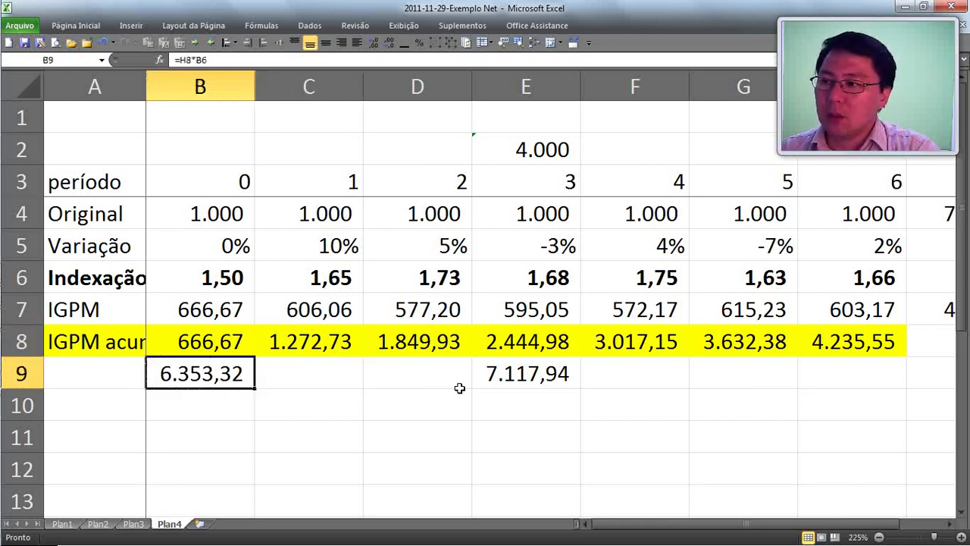
key("ctrl+shift+Right")
key("Delete")
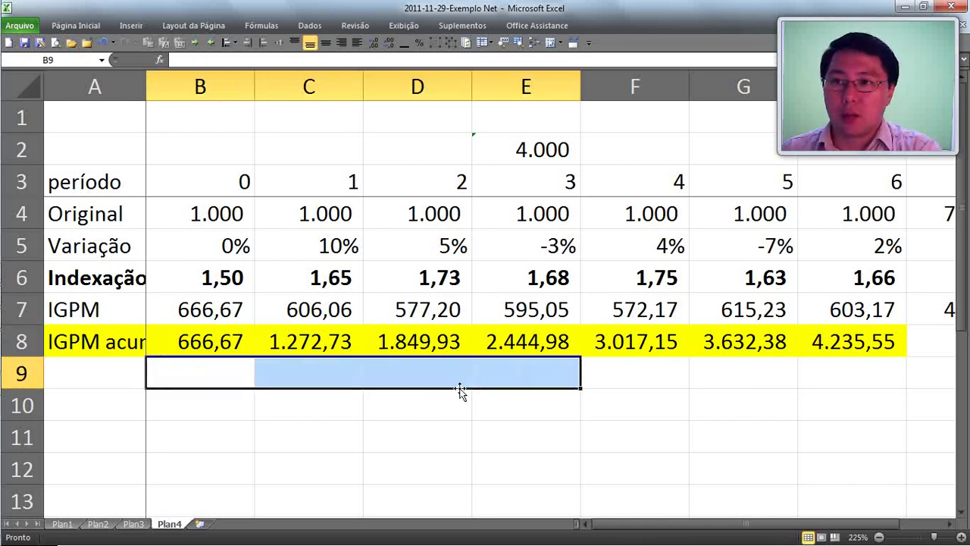